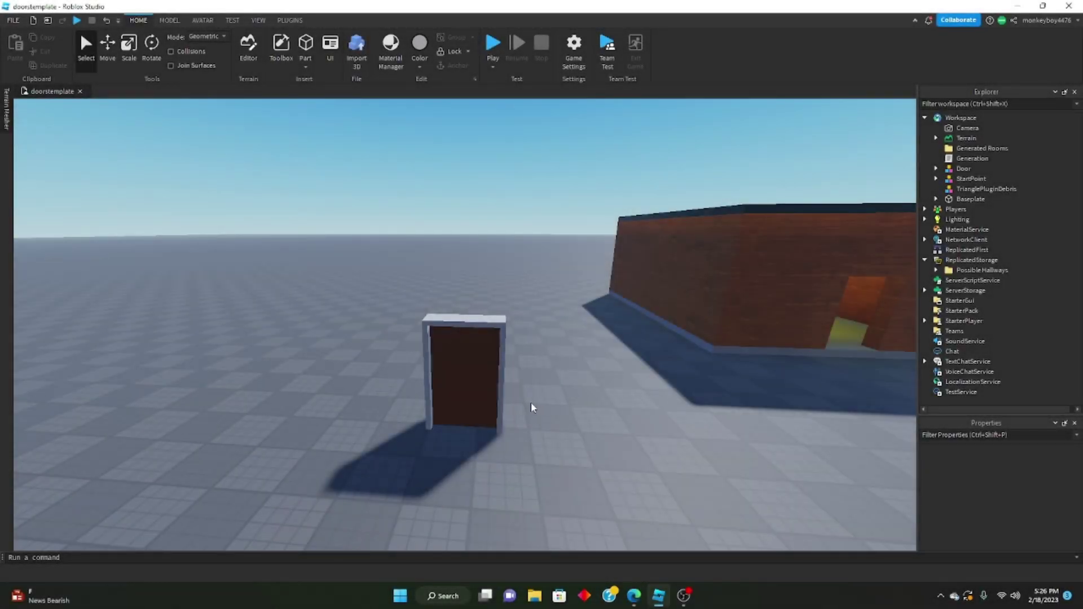
Examine the start room inside and out, its doorway and the freestanding door beside it
{"action": "scroll", "coordinate": [569, 359], "scroll_direction": "up", "scroll_amount": 10}
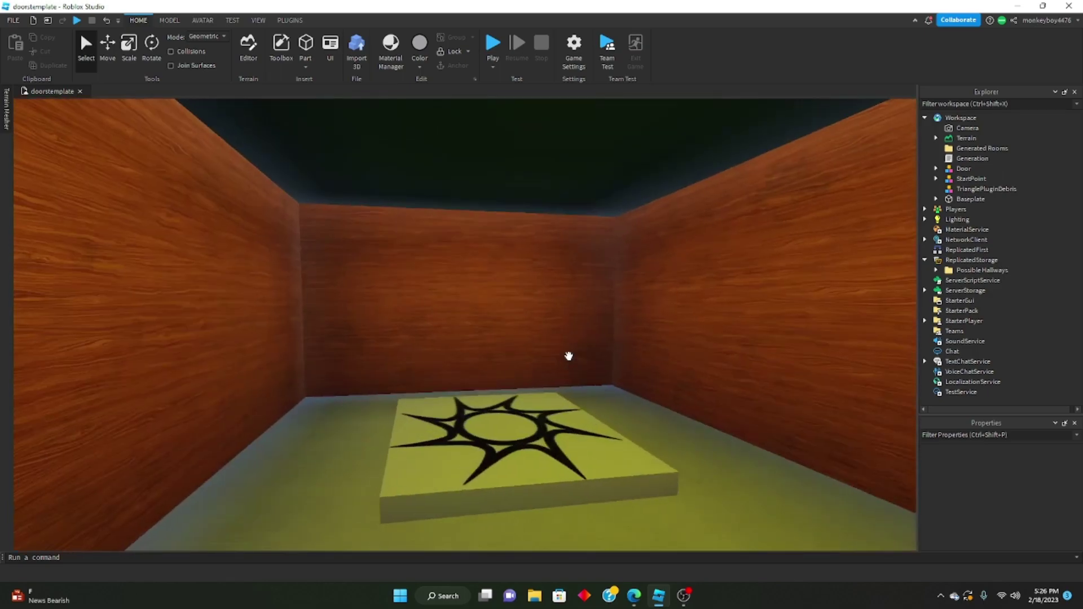
{"action": "scroll", "coordinate": [569, 357], "scroll_direction": "up", "scroll_amount": 10}
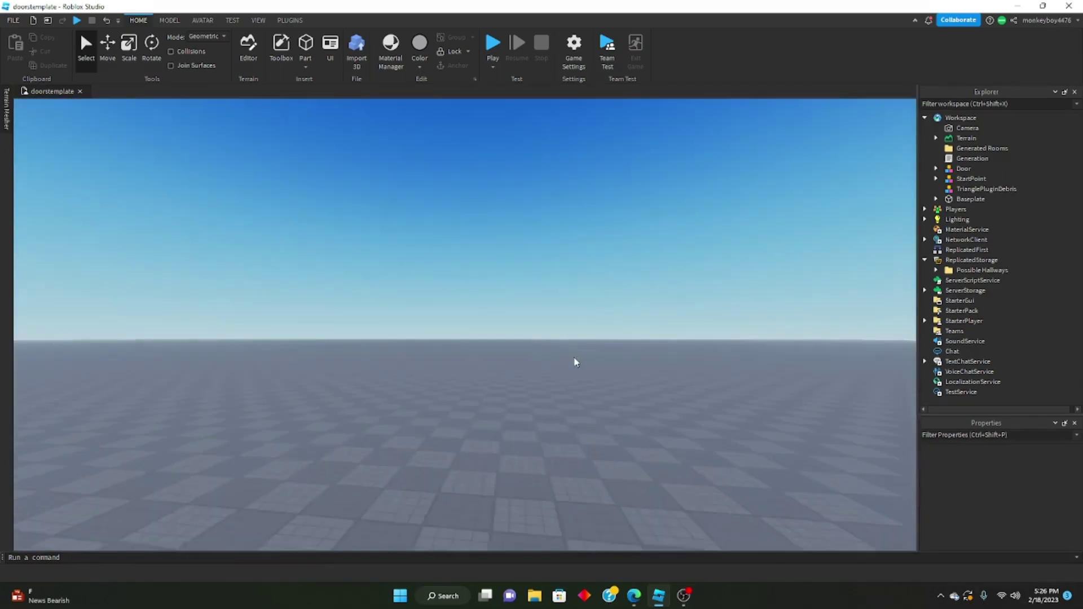
{"action": "right_click_drag", "start_coordinate": [574, 362], "coordinate": [568, 356]}
{"action": "scroll", "coordinate": [569, 355], "scroll_direction": "up", "scroll_amount": 10}
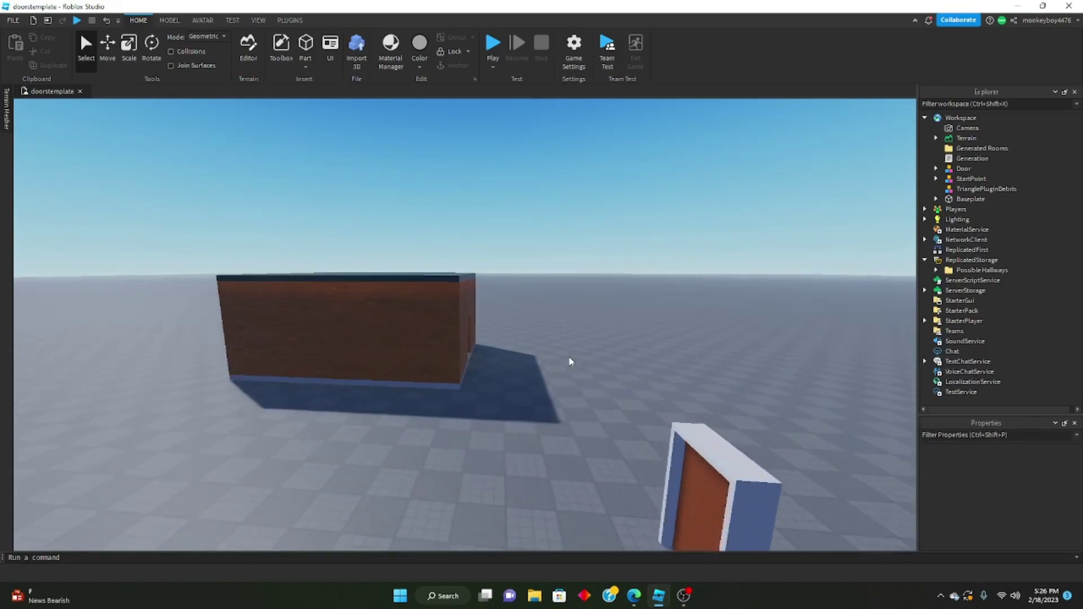
{"action": "scroll", "coordinate": [569, 356], "scroll_direction": "down", "scroll_amount": 10}
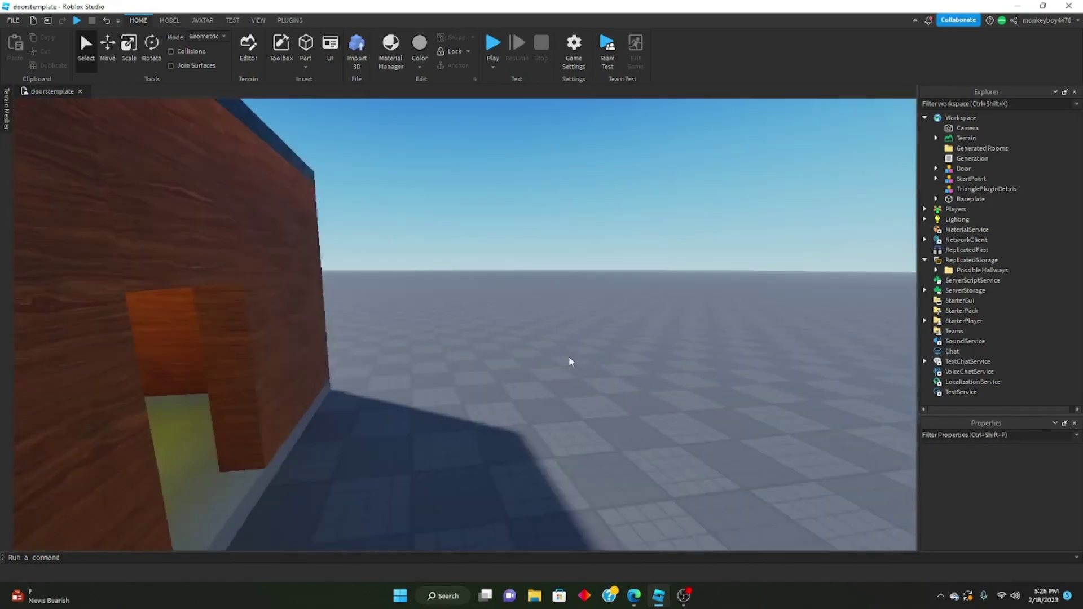
{"action": "scroll", "coordinate": [535, 283], "scroll_direction": "up", "scroll_amount": 10}
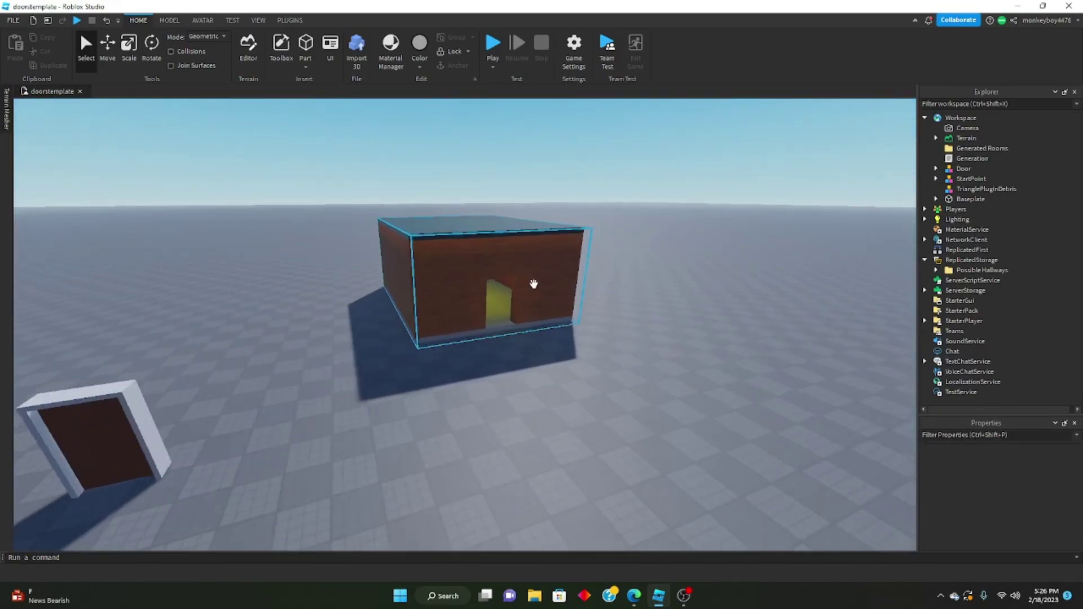
{"action": "scroll", "coordinate": [501, 424], "scroll_direction": "up", "scroll_amount": 4}
{"action": "right_click_drag", "start_coordinate": [502, 425], "coordinate": [419, 281]}
{"action": "scroll", "coordinate": [419, 280], "scroll_direction": "up", "scroll_amount": 2}
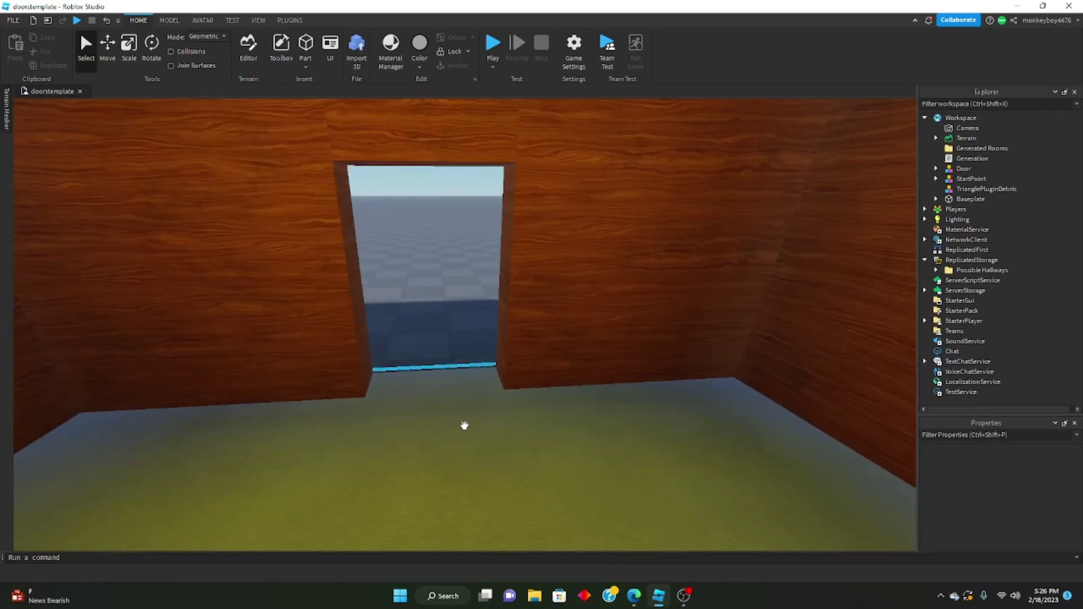
{"action": "scroll", "coordinate": [460, 258], "scroll_direction": "down", "scroll_amount": 10}
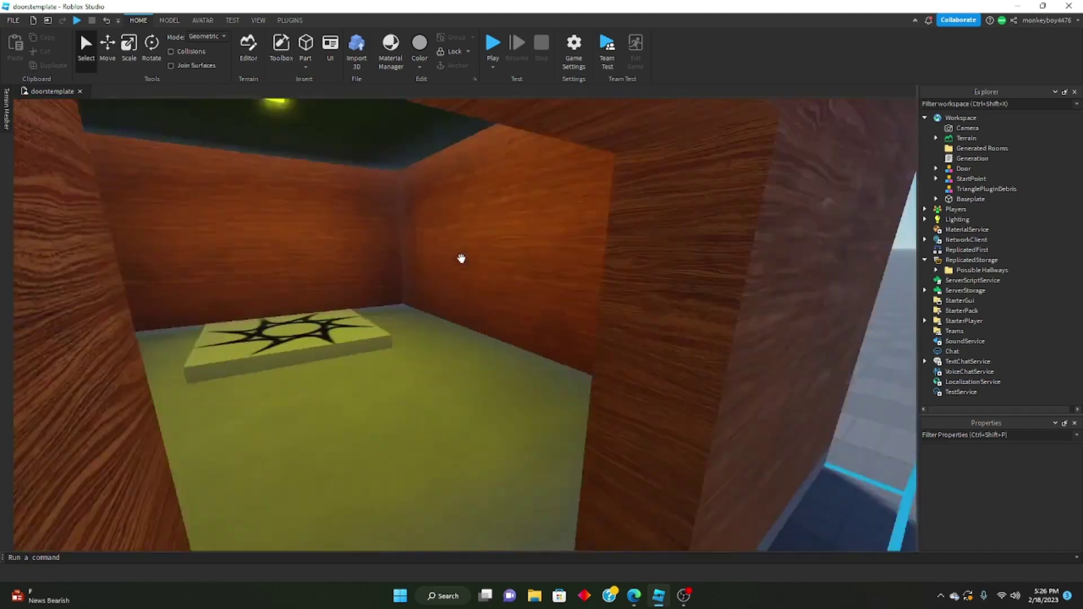
Select the Entrance part in the start room's doorway and collapse the StartPoint model's contents
{"action": "left_click", "coordinate": [449, 356]}
{"action": "scroll", "coordinate": [450, 355], "scroll_direction": "up", "scroll_amount": 3}
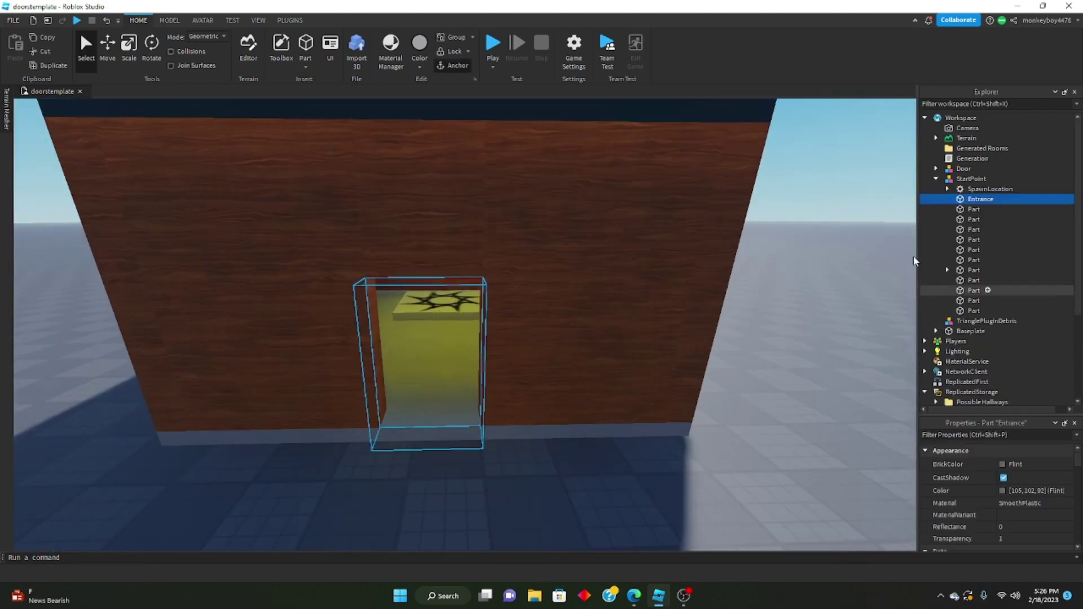
{"action": "left_click", "coordinate": [937, 179]}
Move the LongHallway and ShortHallway models from the Possible Hallways folder into Workspace
{"action": "left_click", "coordinate": [937, 271]}
{"action": "left_click", "coordinate": [964, 281]}
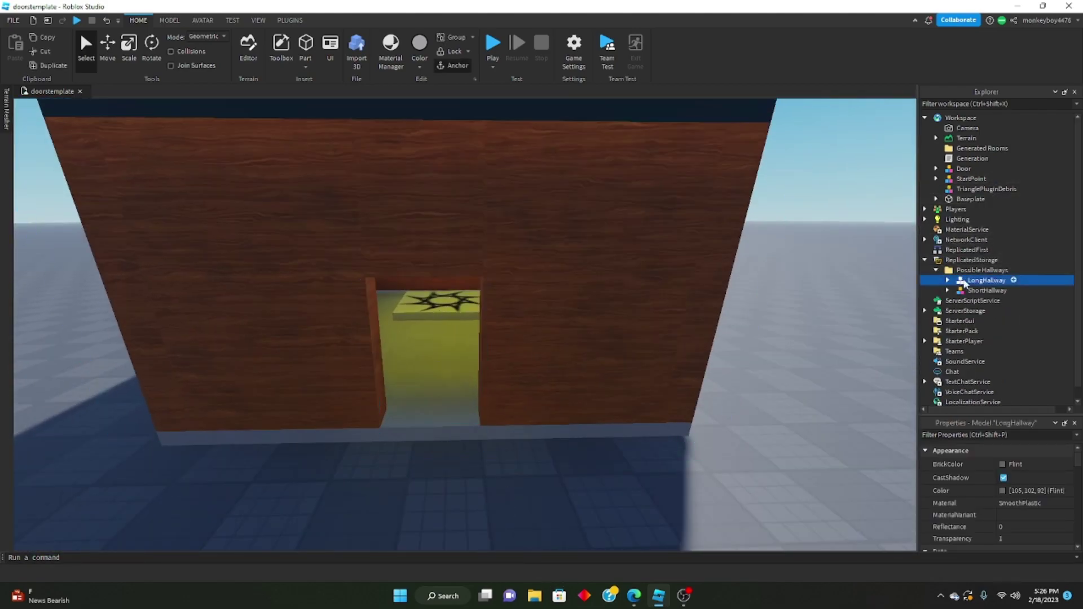
{"action": "left_click_drag", "start_coordinate": [1004, 261], "coordinate": [965, 119]}
{"action": "left_click", "coordinate": [779, 245]}
Select the ShortHallway's Exit part for scaling and set the move snap increment to 1 stud
{"action": "key", "text": "s"}
{"action": "right_click_drag", "start_coordinate": [779, 245], "coordinate": [530, 338]}
{"action": "key", "text": "w"}
{"action": "left_click", "coordinate": [425, 363], "text": "alt"}
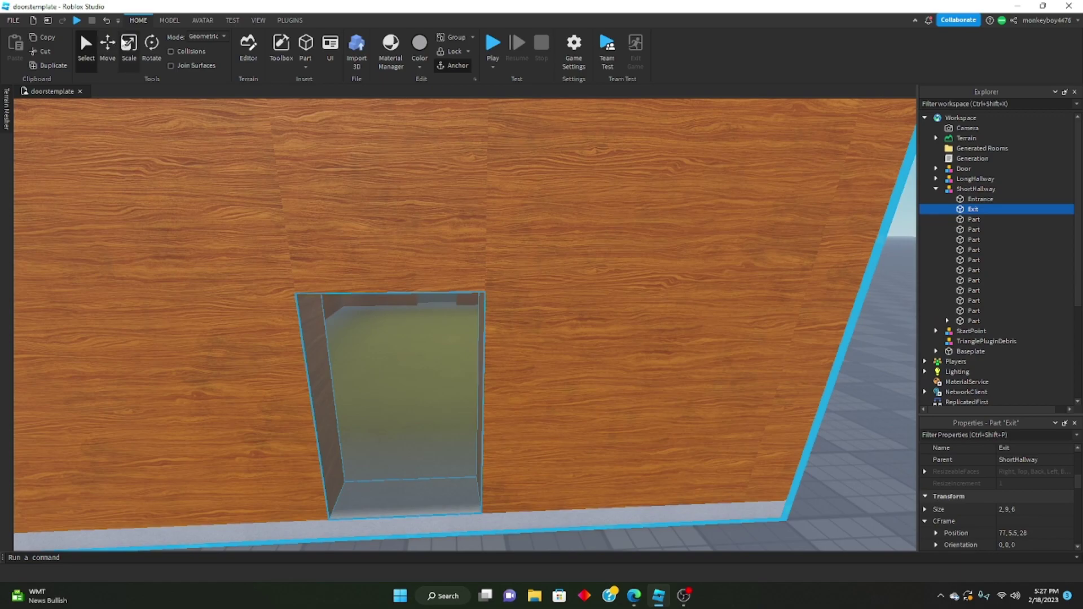
{"action": "key", "text": "ctrl+3"}
{"action": "left_click", "coordinate": [169, 20]}
{"action": "left_click", "coordinate": [258, 57]}
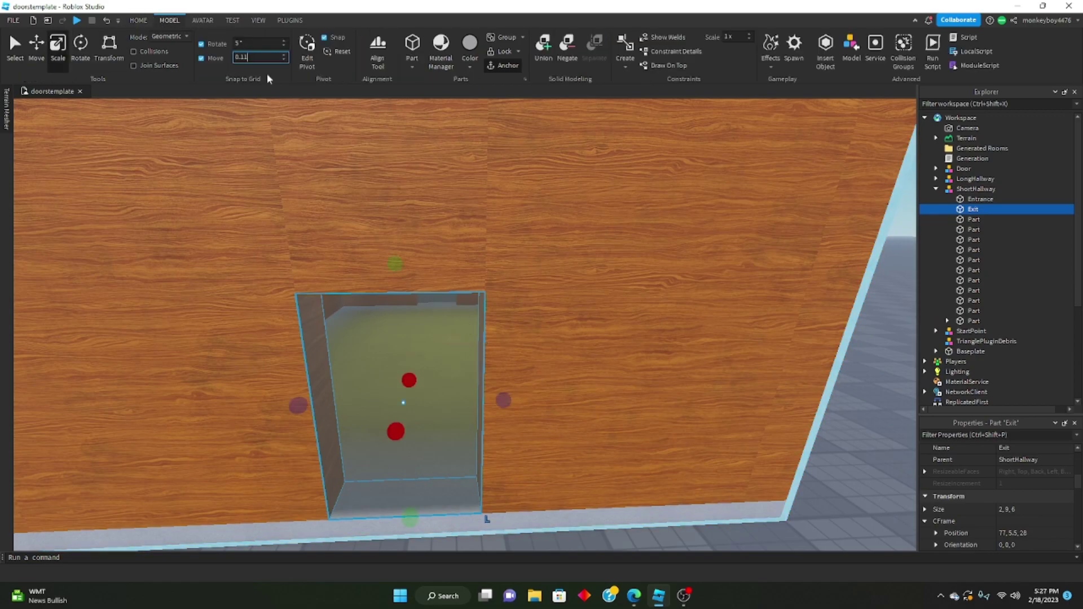
{"action": "type", "text": "1 studs"}
Try narrowing the Exit part to 4 studs and lowering it to 8 studs, undoing each resize
{"action": "left_click_drag", "start_coordinate": [503, 402], "coordinate": [478, 402]}
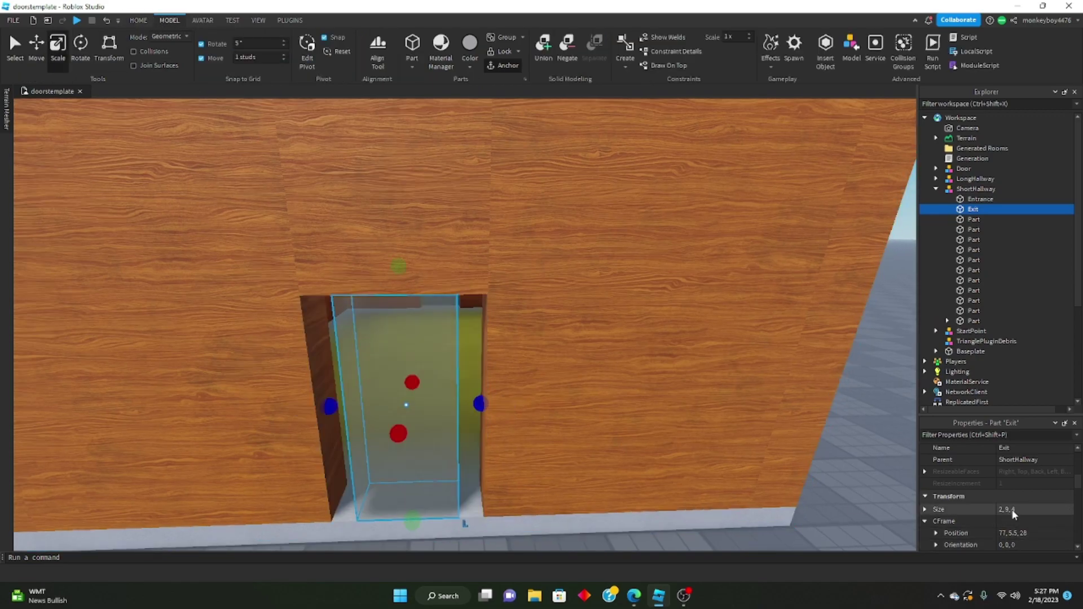
{"action": "key", "text": "ctrl+z"}
{"action": "mouse_move", "coordinate": [399, 266]}
{"action": "left_mouse_down"}
{"action": "mouse_move", "coordinate": [409, 351]}
{"action": "mouse_move", "coordinate": [412, 280]}
{"action": "left_mouse_up"}
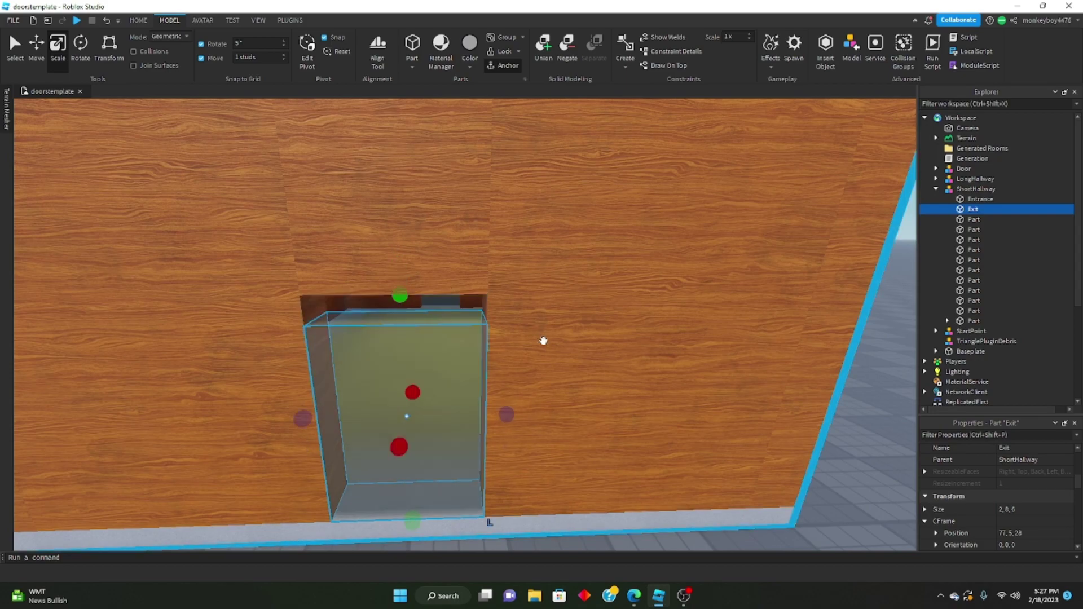
{"action": "key", "text": "ctrl+z"}
Examine the doorways of both hallway models from the outside
{"action": "right_click_drag", "start_coordinate": [365, 271], "coordinate": [408, 420]}
{"action": "left_click", "coordinate": [409, 420]}
{"action": "scroll", "coordinate": [624, 395], "scroll_direction": "down", "scroll_amount": 4}
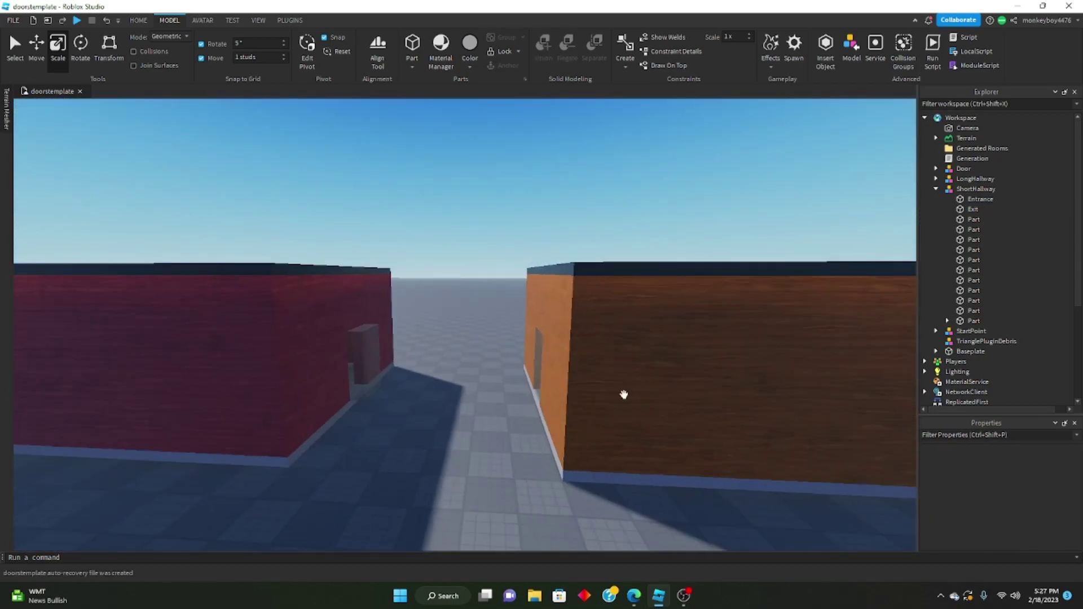
{"action": "scroll", "coordinate": [609, 348], "scroll_direction": "up", "scroll_amount": 4}
{"action": "right_click_drag", "start_coordinate": [610, 348], "coordinate": [527, 283]}
{"action": "scroll", "coordinate": [455, 355], "scroll_direction": "down", "scroll_amount": 4}
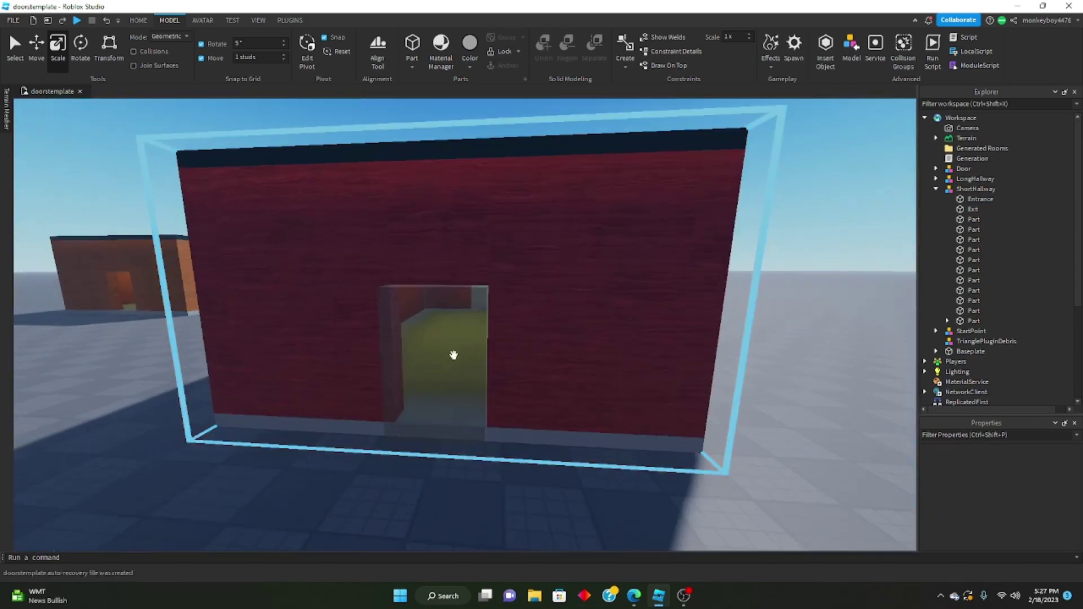
{"action": "key", "text": "a"}
{"action": "right_click_drag", "start_coordinate": [599, 324], "coordinate": [521, 323]}
{"action": "scroll", "coordinate": [521, 323], "scroll_direction": "down", "scroll_amount": 5}
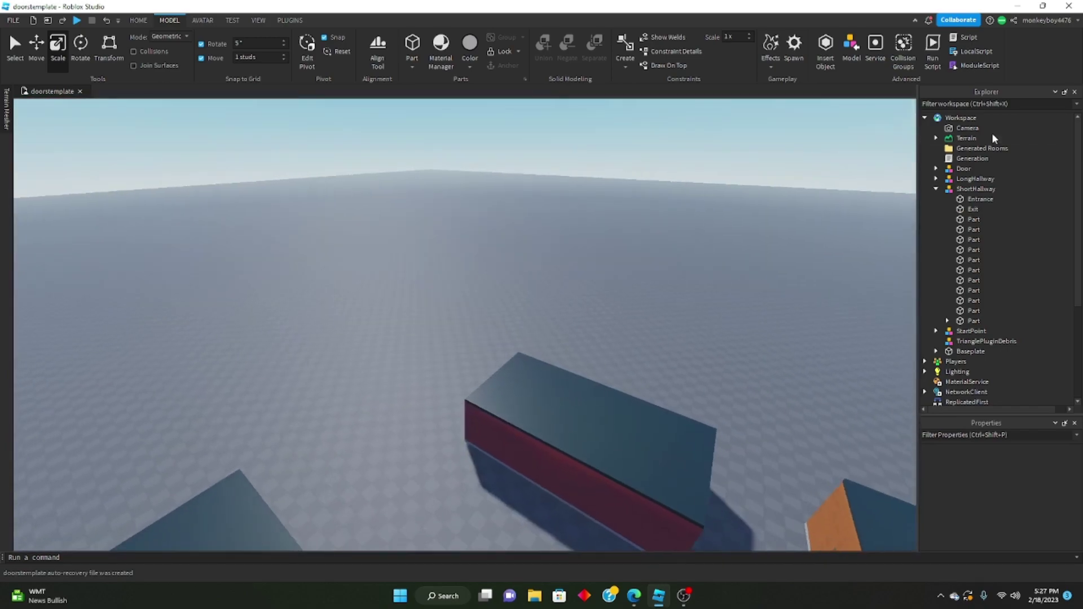
Move the LongHallway and ShortHallway models back into the Possible Hallways folder in ReplicatedStorage
{"action": "left_click", "coordinate": [936, 189]}
{"action": "left_click", "coordinate": [961, 188]}
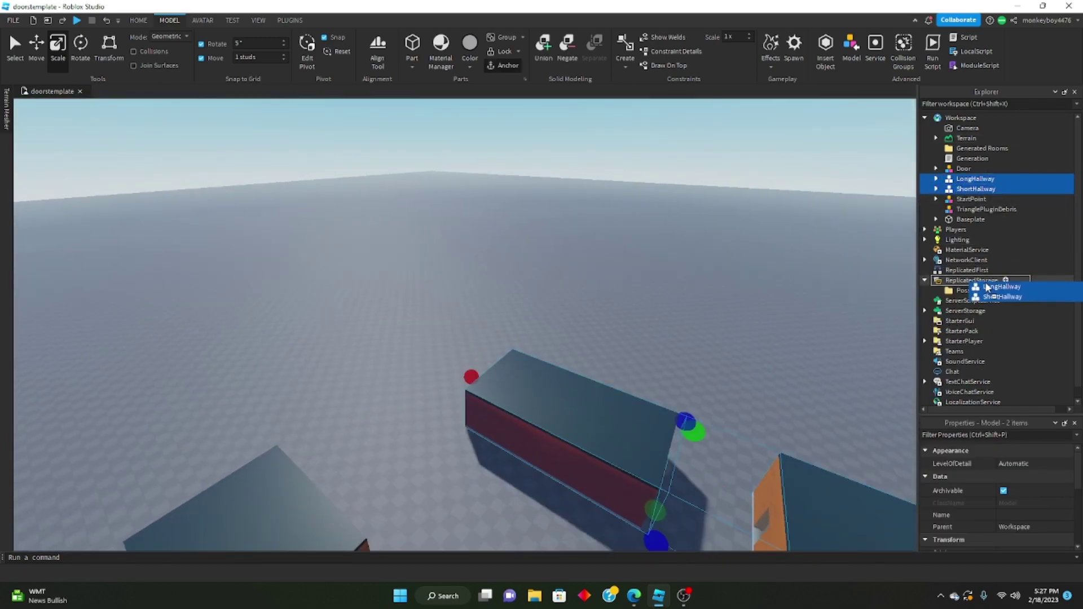
{"action": "left_click_drag", "start_coordinate": [986, 285], "coordinate": [982, 291]}
{"action": "left_click", "coordinate": [720, 217]}
Move the Door model around the start room's doorway and interior, leaving it outside beside the room
{"action": "right_click_drag", "start_coordinate": [695, 200], "coordinate": [269, 316]}
{"action": "scroll", "coordinate": [670, 221], "scroll_direction": "up", "scroll_amount": 5}
{"action": "key", "text": "w"}
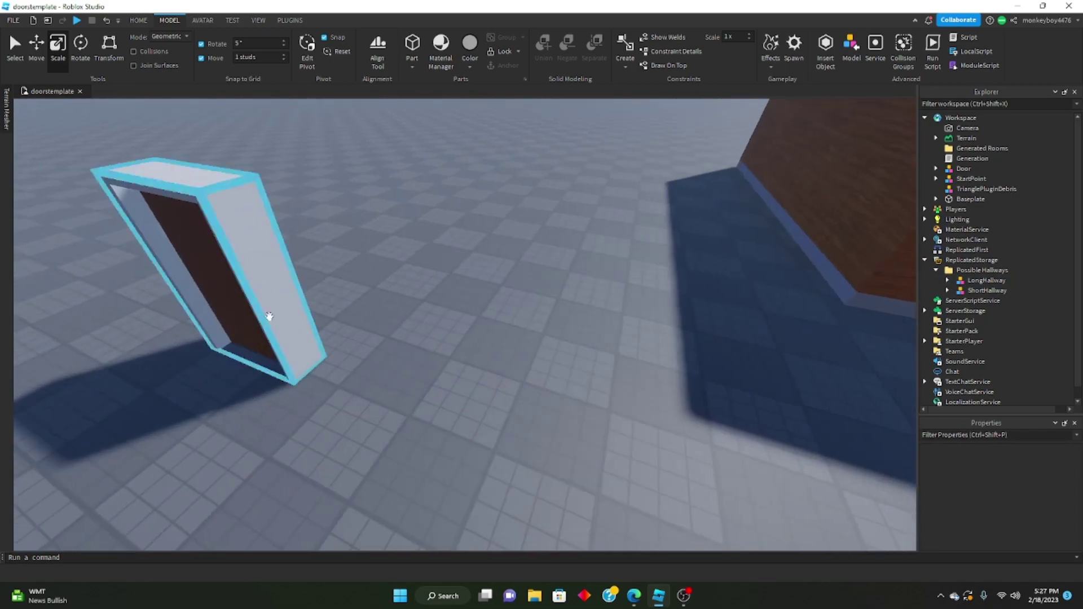
{"action": "left_click_drag", "start_coordinate": [269, 316], "coordinate": [513, 440]}
{"action": "right_click_drag", "start_coordinate": [513, 438], "coordinate": [513, 440]}
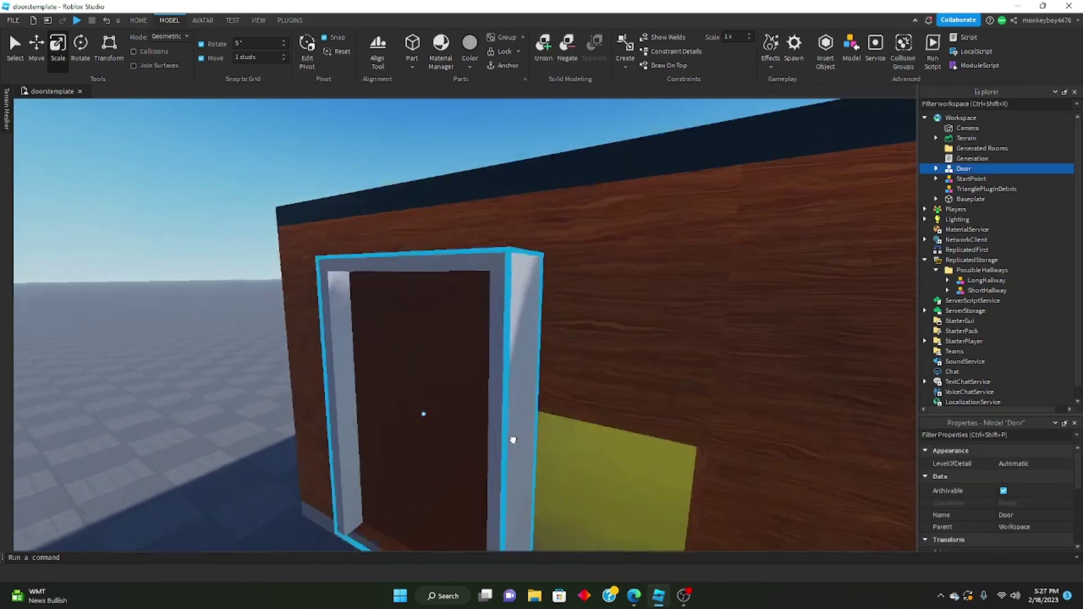
{"action": "left_click_drag", "start_coordinate": [513, 440], "coordinate": [513, 438]}
{"action": "right_click_drag", "start_coordinate": [513, 441], "coordinate": [513, 438]}
{"action": "left_click_drag", "start_coordinate": [513, 438], "coordinate": [513, 438]}
{"action": "right_click_drag", "start_coordinate": [513, 438], "coordinate": [513, 438]}
{"action": "left_click_drag", "start_coordinate": [513, 438], "coordinate": [513, 438]}
{"action": "right_click_drag", "start_coordinate": [513, 438], "coordinate": [513, 438]}
{"action": "left_click_drag", "start_coordinate": [513, 438], "coordinate": [512, 438]}
{"action": "right_click_drag", "start_coordinate": [513, 438], "coordinate": [513, 438]}
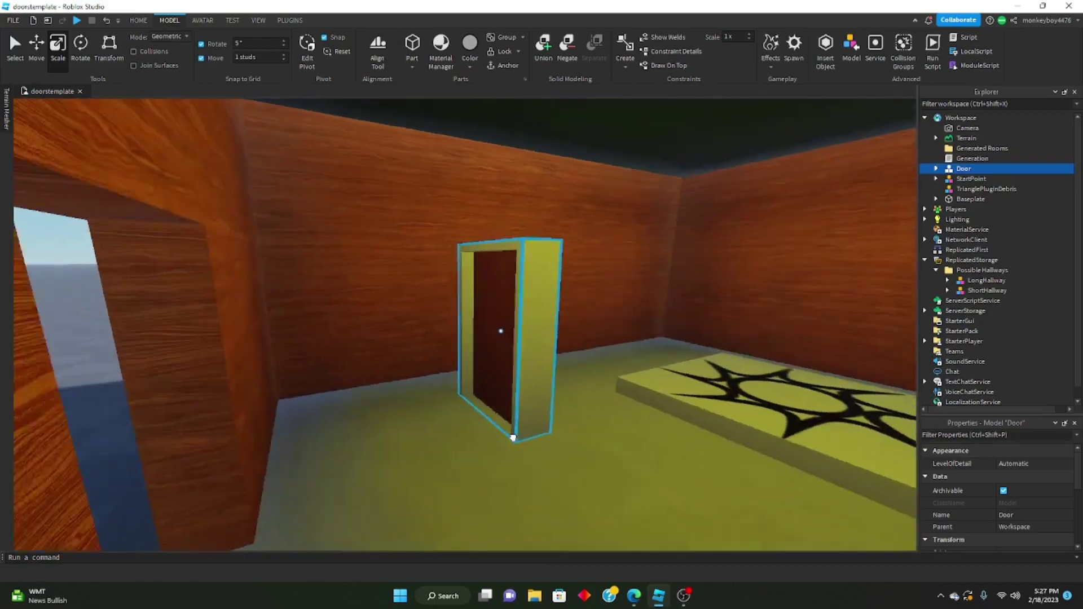
{"action": "left_click_drag", "start_coordinate": [512, 438], "coordinate": [513, 438]}
{"action": "right_click_drag", "start_coordinate": [513, 438], "coordinate": [513, 438]}
{"action": "left_click_drag", "start_coordinate": [513, 438], "coordinate": [556, 479]}
{"action": "right_click_drag", "start_coordinate": [513, 438], "coordinate": [557, 479]}
{"action": "left_click_drag", "start_coordinate": [557, 479], "coordinate": [574, 460]}
{"action": "right_click_drag", "start_coordinate": [556, 479], "coordinate": [573, 460]}
{"action": "left_click_drag", "start_coordinate": [574, 460], "coordinate": [594, 396]}
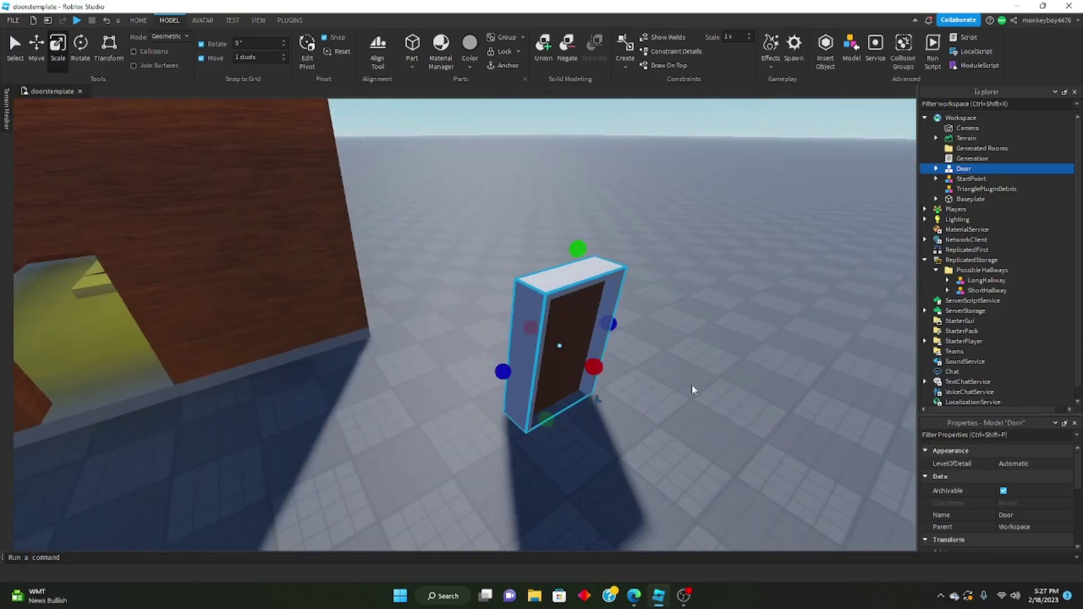
List the components of the Door model and delete the whole model
{"action": "right_click_drag", "start_coordinate": [719, 274], "coordinate": [719, 276]}
{"action": "key", "text": "s"}
{"action": "left_click_drag", "start_coordinate": [511, 376], "coordinate": [434, 464]}
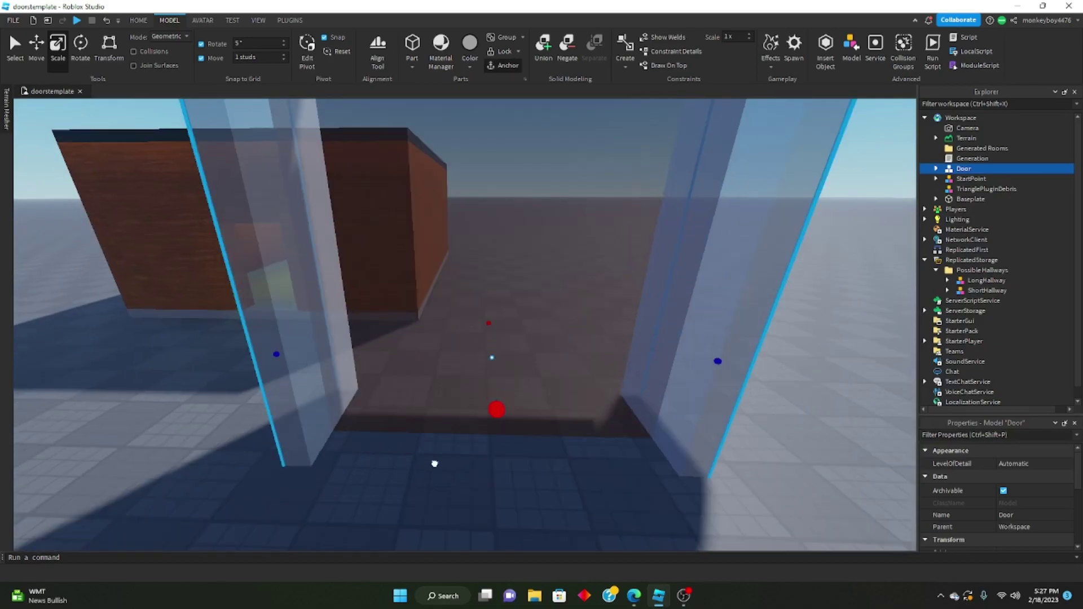
{"action": "scroll", "coordinate": [548, 423], "scroll_direction": "down", "scroll_amount": 10}
{"action": "left_click", "coordinate": [937, 169]}
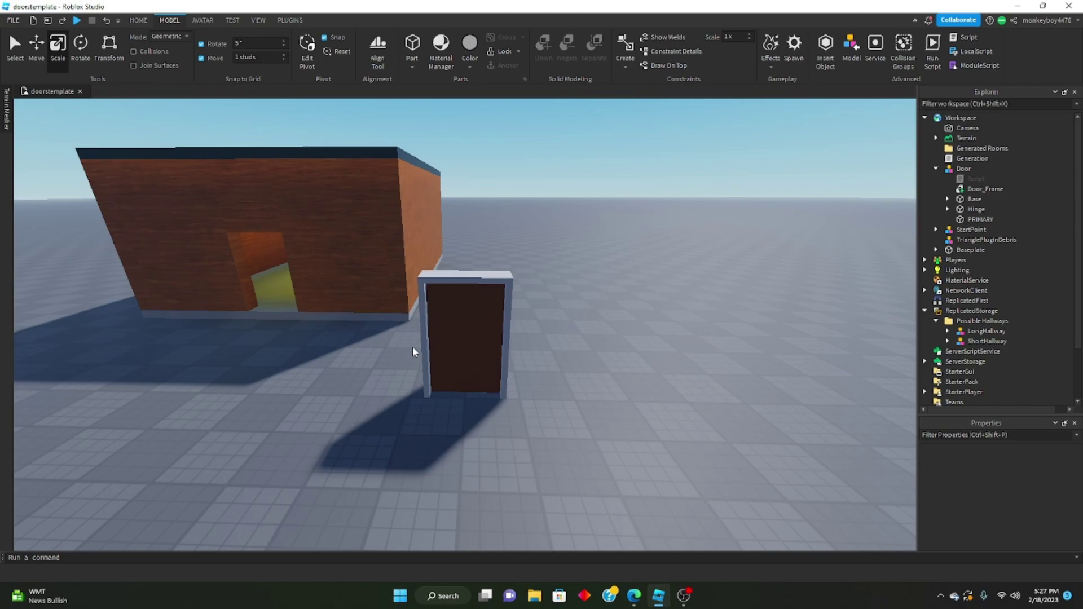
{"action": "left_click", "coordinate": [459, 344]}
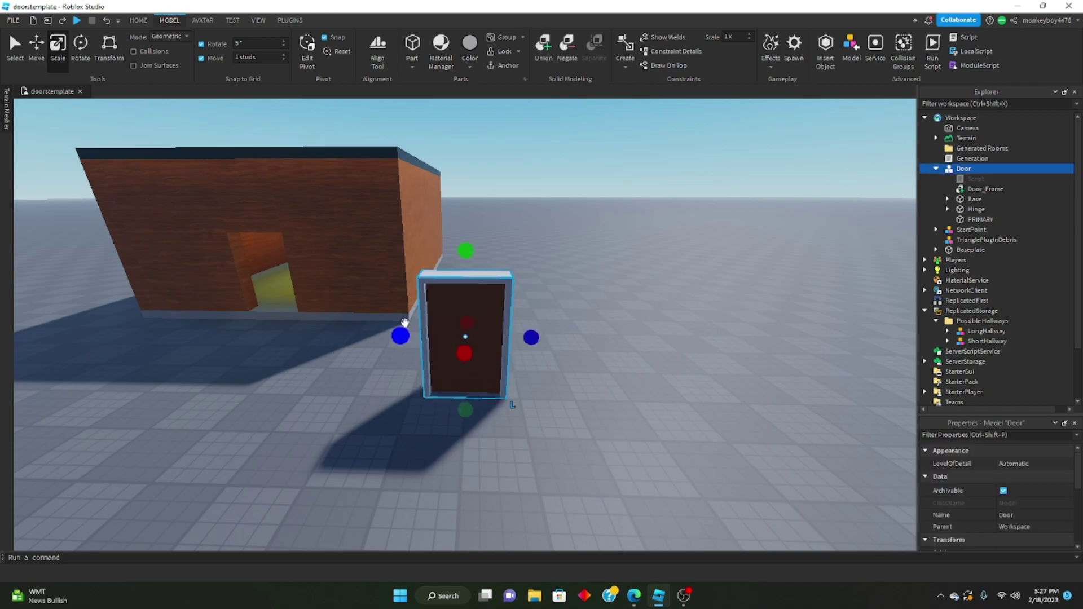
{"action": "key", "text": "Delete"}
Insert a new block part on the ground in front of the start room's doorway
{"action": "key", "text": "w"}
{"action": "right_click_drag", "start_coordinate": [525, 293], "coordinate": [508, 306]}
{"action": "key", "text": "s"}
{"action": "left_click", "coordinate": [411, 44]}
{"action": "right_click_drag", "start_coordinate": [502, 227], "coordinate": [503, 264]}
{"action": "key", "text": "w"}
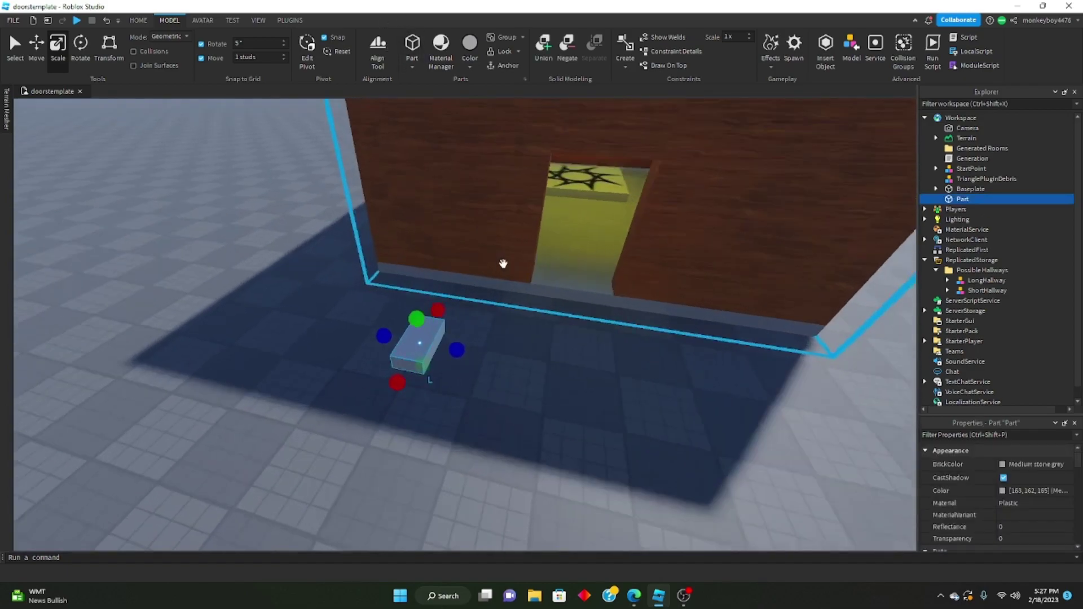
Set the move snap increment to 0.1 studs
{"action": "scroll", "coordinate": [503, 263], "scroll_direction": "up", "scroll_amount": 3}
{"action": "left_click", "coordinate": [260, 57]}
{"action": "type", "text": "0"}
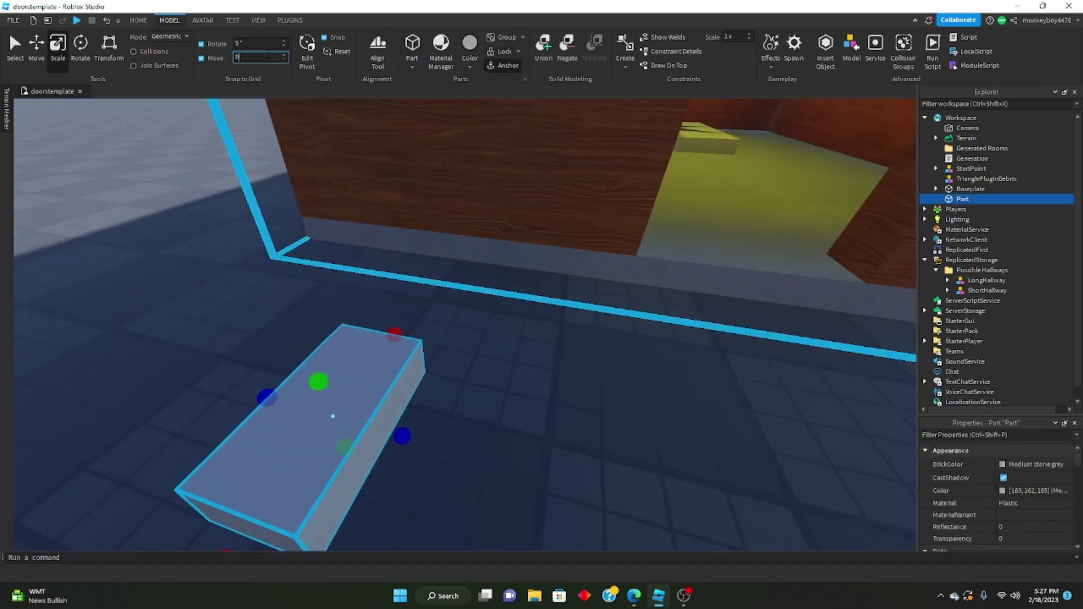
{"action": "type", "text": ".1"}
{"action": "key", "text": "Return"}
{"action": "type", "text": "0.1"}
{"action": "key", "text": "Return"}
Place the new part on the doorway's floor, flush against the inner side of the opening
{"action": "left_click_drag", "start_coordinate": [373, 370], "coordinate": [520, 263]}
{"action": "right_click_drag", "start_coordinate": [520, 264], "coordinate": [520, 264]}
{"action": "left_click_drag", "start_coordinate": [520, 263], "coordinate": [520, 263]}
{"action": "right_click_drag", "start_coordinate": [520, 263], "coordinate": [519, 263]}
{"action": "key", "text": "w"}
{"action": "left_click_drag", "start_coordinate": [520, 264], "coordinate": [463, 399]}
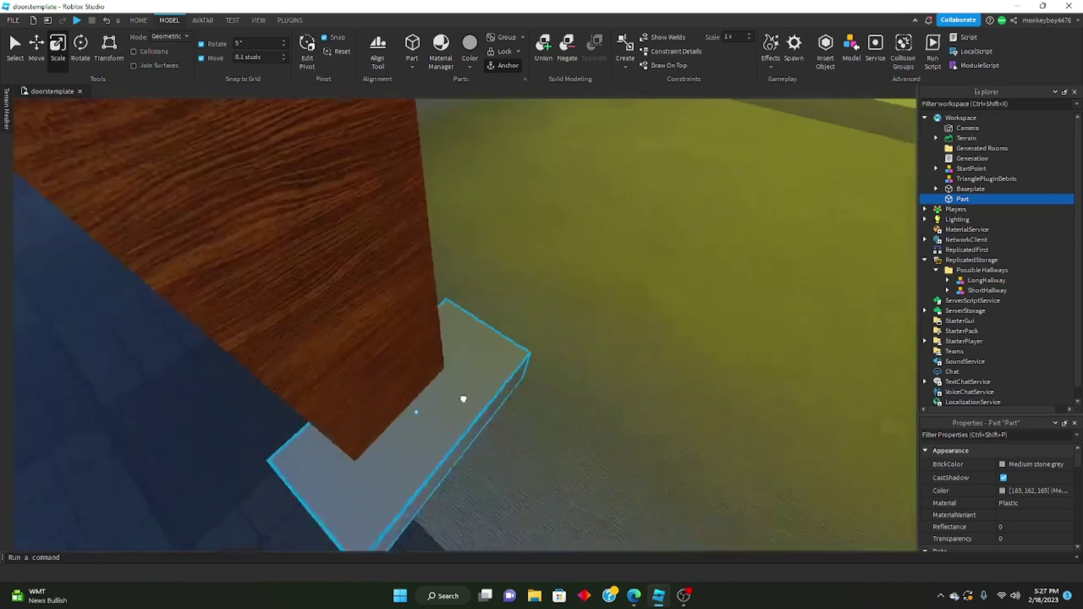
{"action": "right_click_drag", "start_coordinate": [464, 399], "coordinate": [463, 399]}
{"action": "left_click_drag", "start_coordinate": [463, 399], "coordinate": [437, 382]}
{"action": "right_click_drag", "start_coordinate": [436, 380], "coordinate": [436, 380]}
{"action": "left_click_drag", "start_coordinate": [436, 380], "coordinate": [424, 402]}
{"action": "key", "text": "s"}
{"action": "right_click_drag", "start_coordinate": [424, 402], "coordinate": [425, 401]}
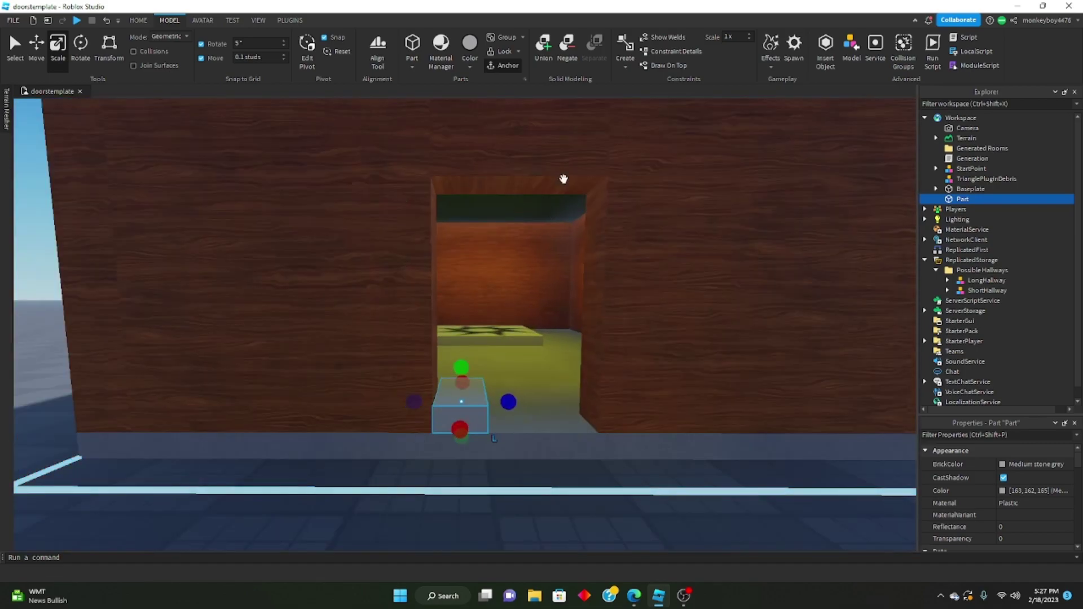
Resize the part to the depth of the doorway wall and narrow it to a slim frame profile
{"action": "right_click_drag", "start_coordinate": [479, 191], "coordinate": [399, 331]}
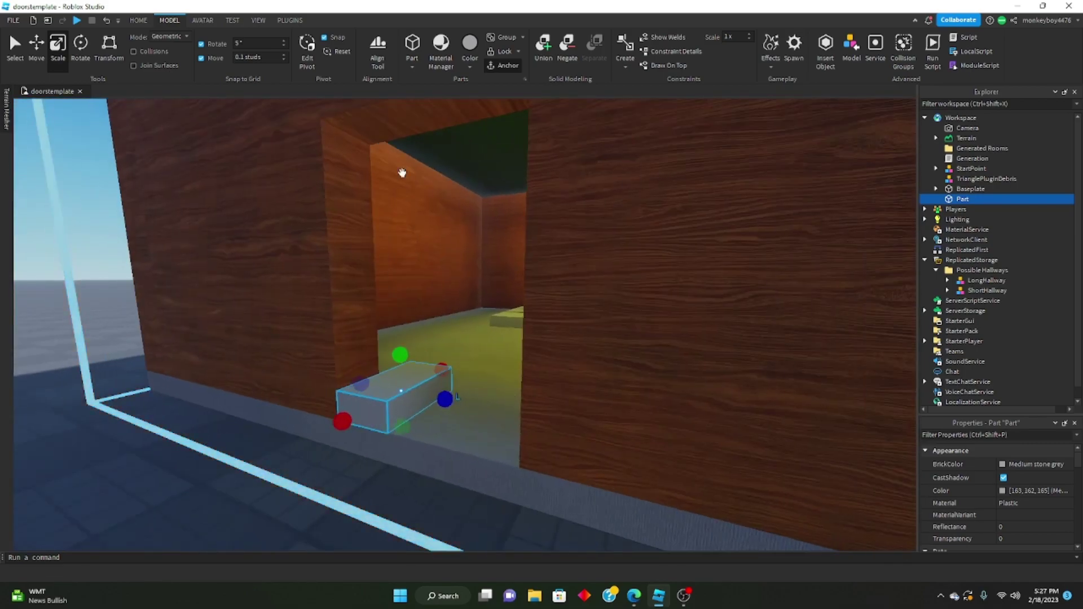
{"action": "right_click_drag", "start_coordinate": [401, 173], "coordinate": [401, 172]}
{"action": "key", "text": "w"}
{"action": "key", "text": "s"}
{"action": "right_click_drag", "start_coordinate": [395, 314], "coordinate": [394, 315]}
{"action": "key", "text": "w"}
{"action": "left_click_drag", "start_coordinate": [514, 406], "coordinate": [426, 423]}
{"action": "left_click_drag", "start_coordinate": [340, 476], "coordinate": [336, 416]}
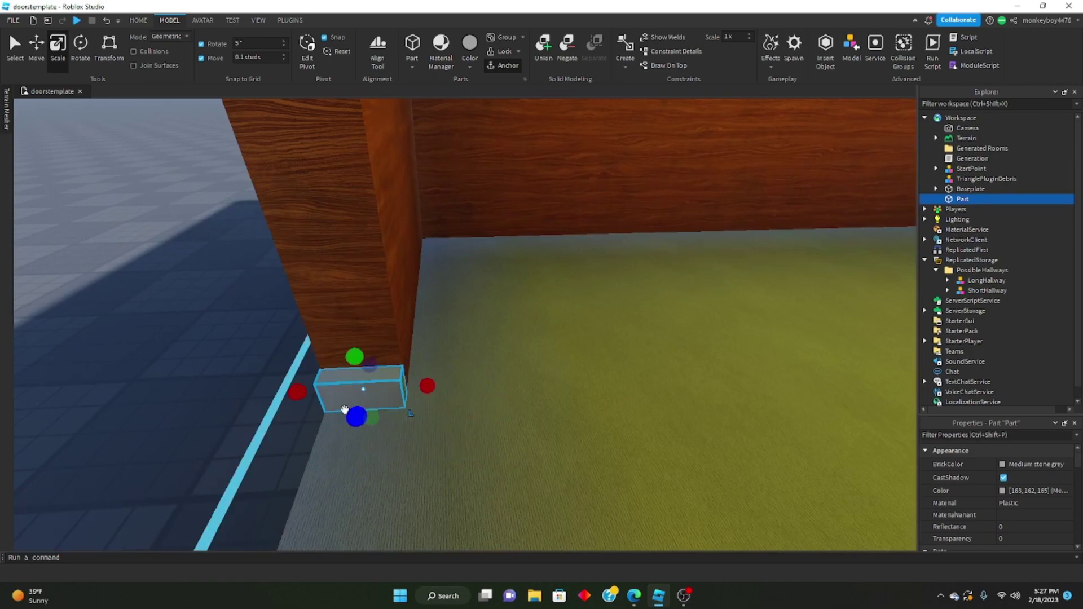
Stretch the slim part upward to the doorway's full height to form a side post
{"action": "key", "text": "s"}
{"action": "right_click_drag", "start_coordinate": [416, 394], "coordinate": [416, 394]}
{"action": "left_click_drag", "start_coordinate": [425, 390], "coordinate": [429, 320]}
{"action": "right_click_drag", "start_coordinate": [429, 320], "coordinate": [494, 354]}
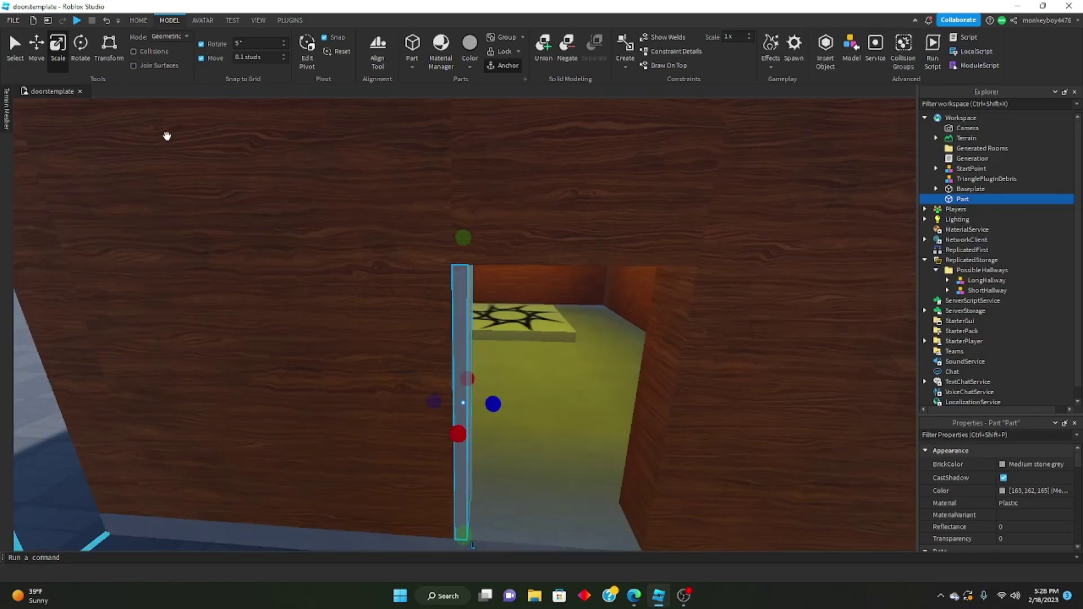
Duplicate the side post and move the copy against the opposite side of the doorway
{"action": "key", "text": "w"}
{"action": "left_click", "coordinate": [36, 47]}
{"action": "key", "text": "ctrl+d"}
{"action": "left_click_drag", "start_coordinate": [547, 437], "coordinate": [601, 443]}
{"action": "key", "text": "s"}
Duplicate the second post and shorten the copy to a small block at the doorway's upper corner
{"action": "left_click", "coordinate": [53, 51]}
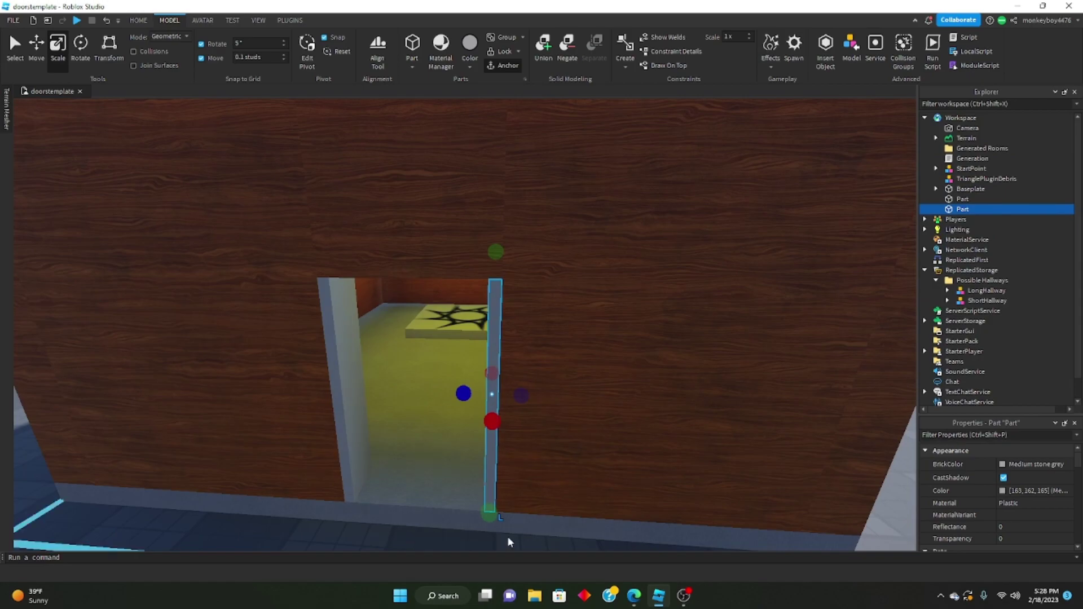
{"action": "key", "text": "ctrl+d"}
{"action": "left_click_drag", "start_coordinate": [490, 515], "coordinate": [508, 353]}
Stretch the small block across the top of the doorway to form the frame's header
{"action": "key", "text": "w"}
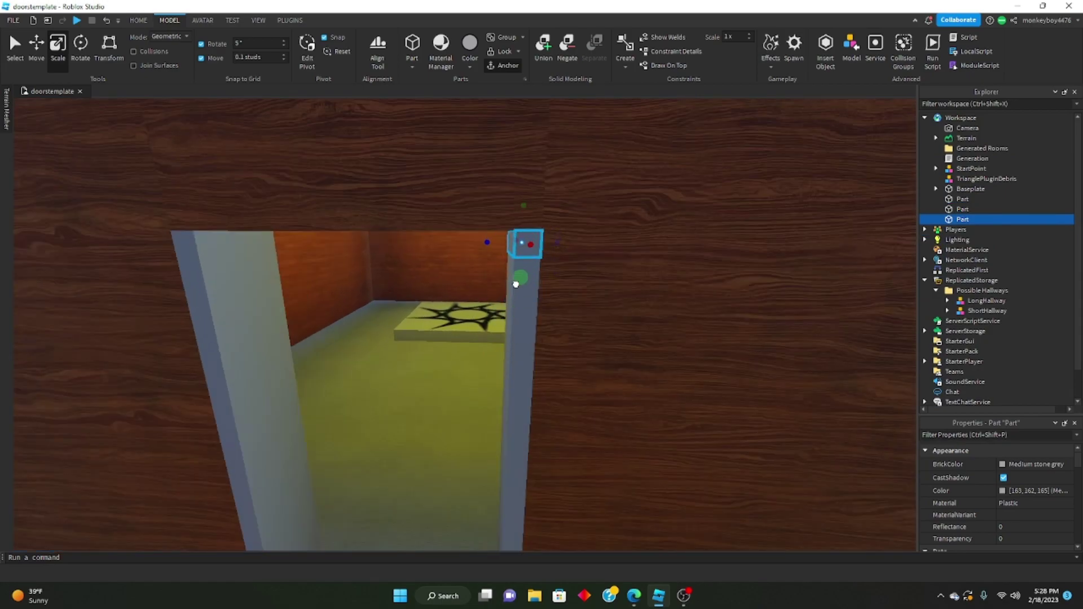
{"action": "left_click_drag", "start_coordinate": [475, 241], "coordinate": [435, 259]}
{"action": "key", "text": "a"}
{"action": "middle_click_drag", "start_coordinate": [436, 259], "coordinate": [668, 247]}
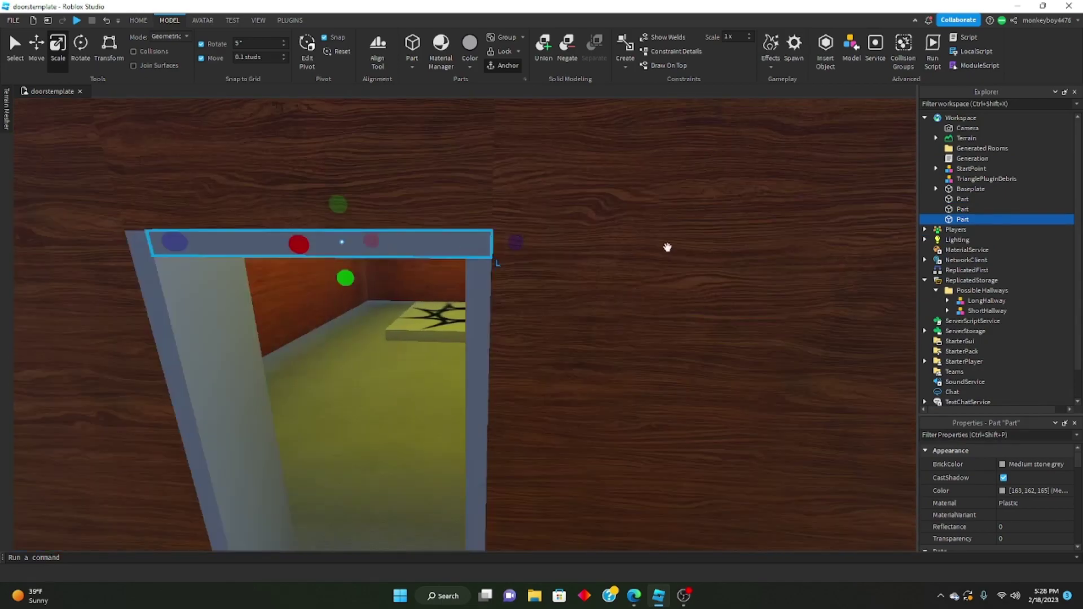
{"action": "key", "text": "s"}
{"action": "key", "text": "w"}
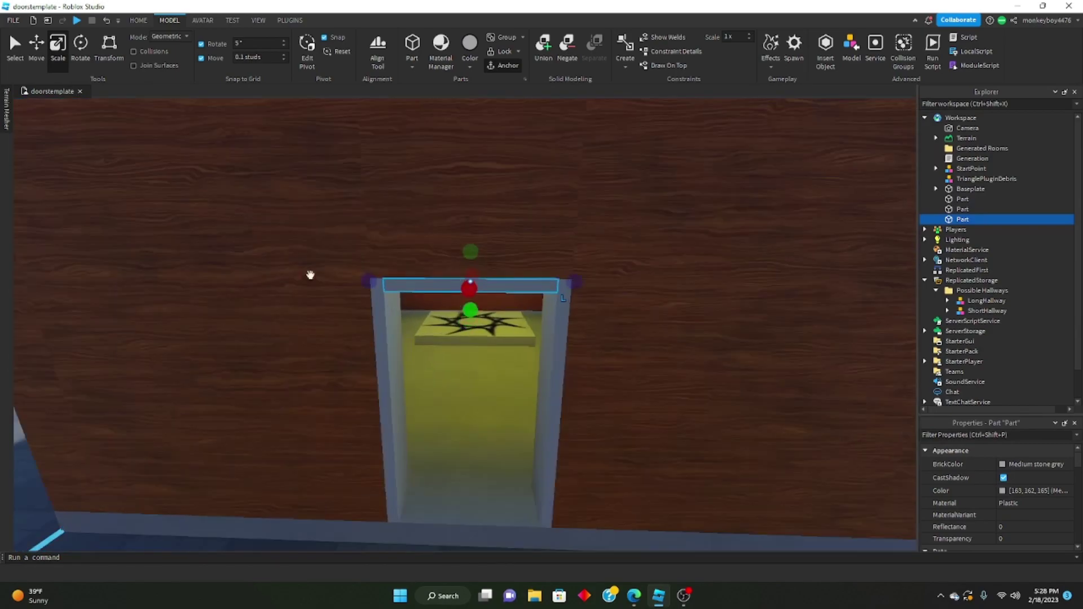
Playtest the start room and walk the character through the framed doorway, ending the test
{"action": "right_click_drag", "start_coordinate": [310, 273], "coordinate": [548, 364]}
{"action": "key", "text": "s"}
{"action": "key", "text": "w"}
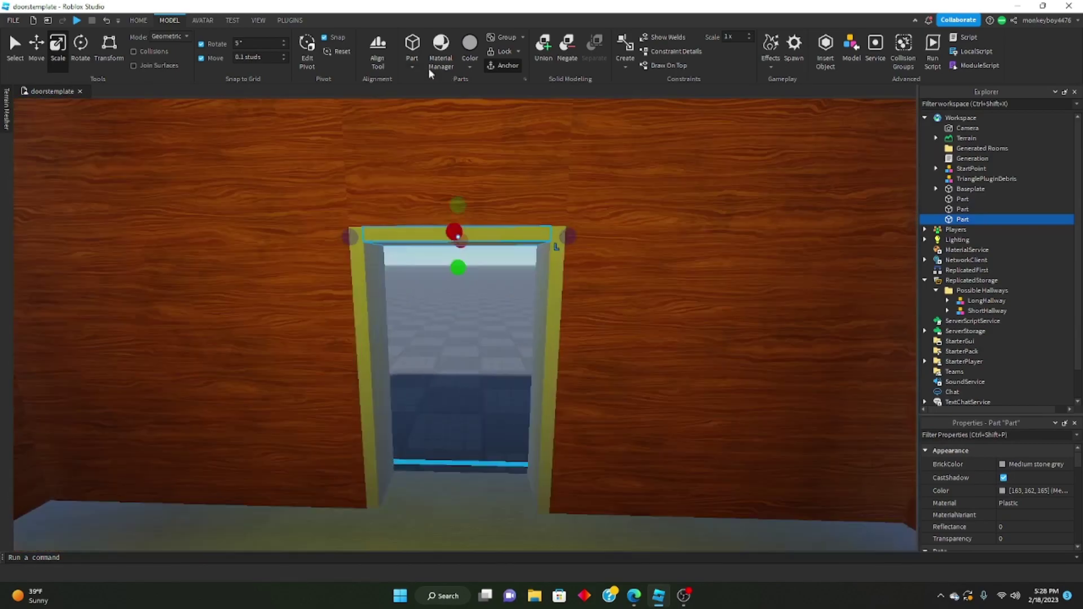
{"action": "left_click", "coordinate": [77, 21]}
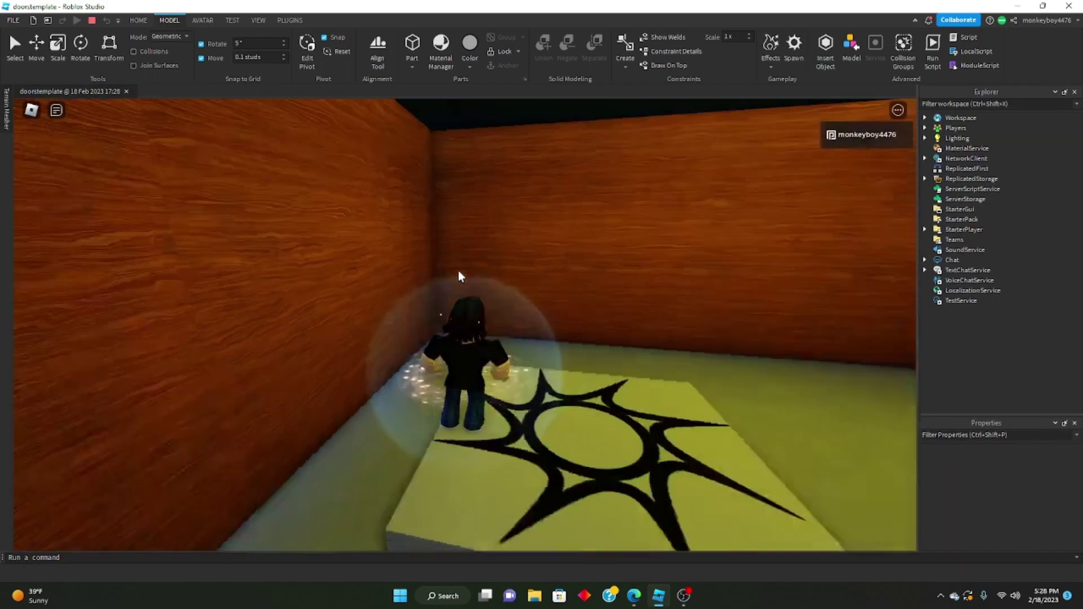
{"action": "key", "text": "w"}
{"action": "key", "text": "w"}
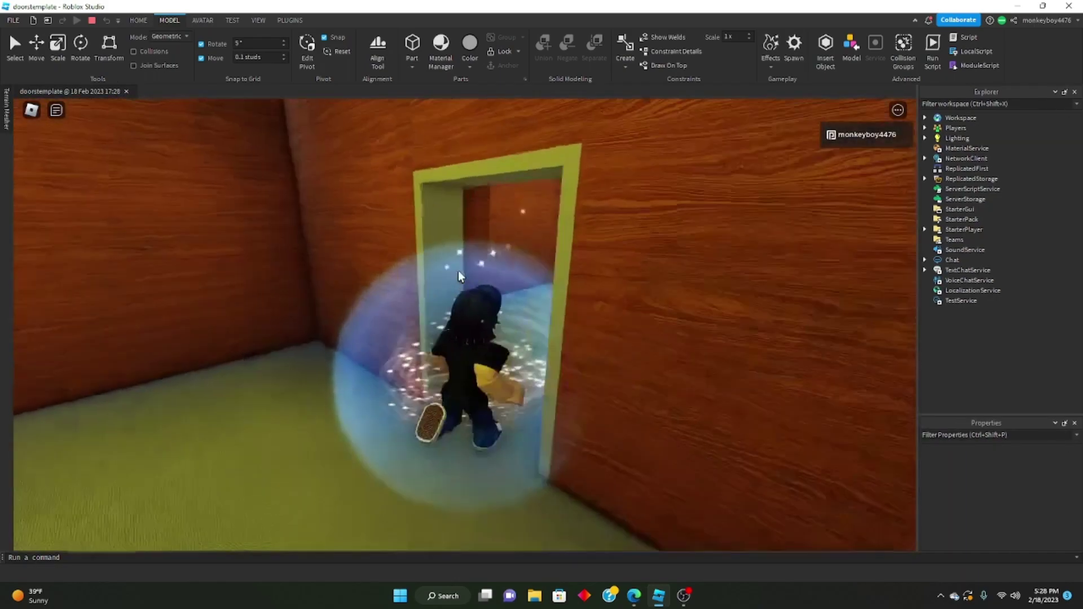
{"action": "key", "text": "d"}
{"action": "key", "text": "w"}
{"action": "key", "text": "s"}
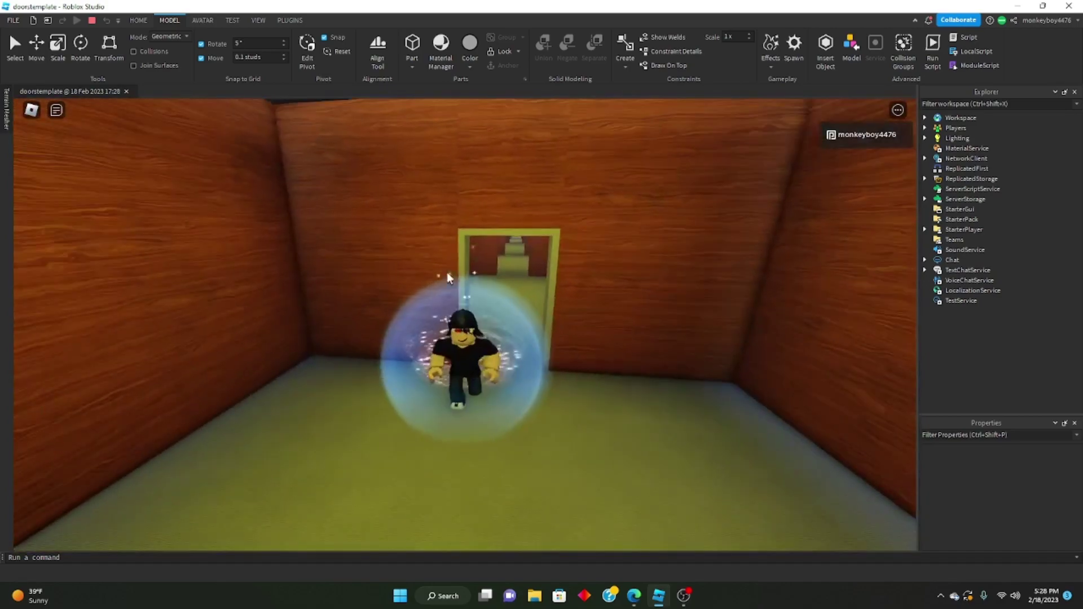
{"action": "key", "text": "w"}
{"action": "key", "text": "s"}
{"action": "left_click", "coordinate": [90, 23]}
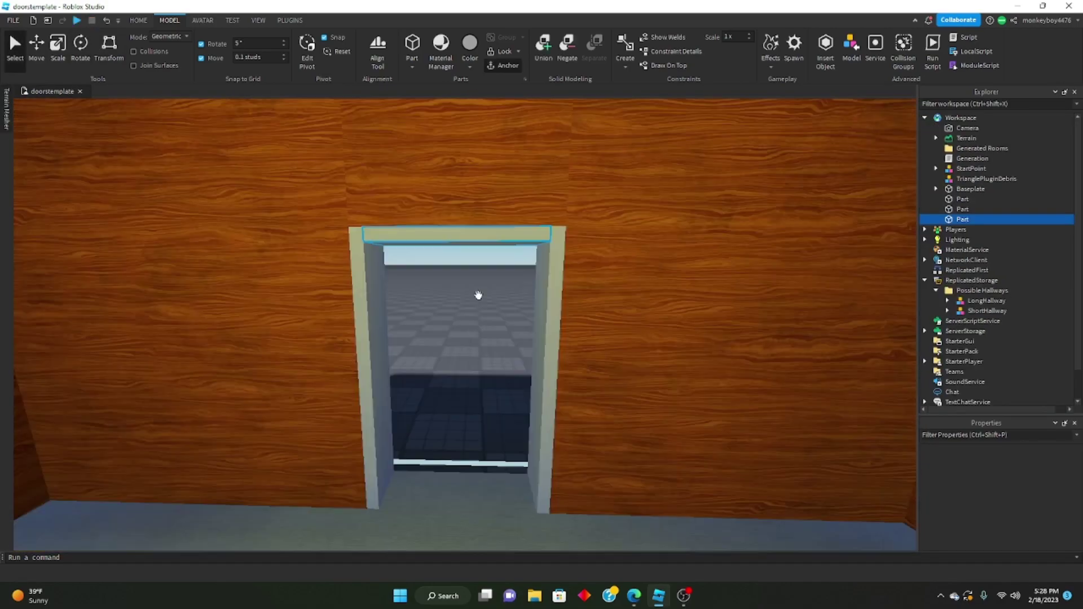
Duplicate one side post of the door frame and rename the copy Hinge
{"action": "scroll", "coordinate": [477, 294], "scroll_direction": "up", "scroll_amount": 5}
{"action": "left_click", "coordinate": [324, 289]}
{"action": "left_click", "coordinate": [308, 290]}
{"action": "scroll", "coordinate": [430, 289], "scroll_direction": "down", "scroll_amount": 4}
{"action": "right_click_drag", "start_coordinate": [430, 289], "coordinate": [432, 287]}
{"action": "scroll", "coordinate": [432, 286], "scroll_direction": "up", "scroll_amount": 4}
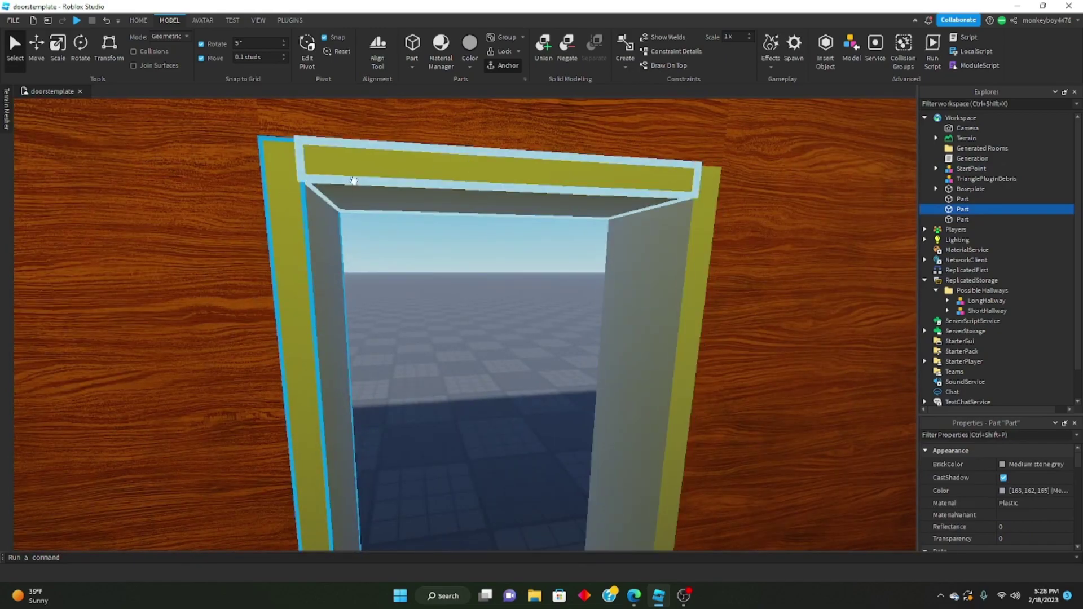
{"action": "left_click", "coordinate": [354, 235]}
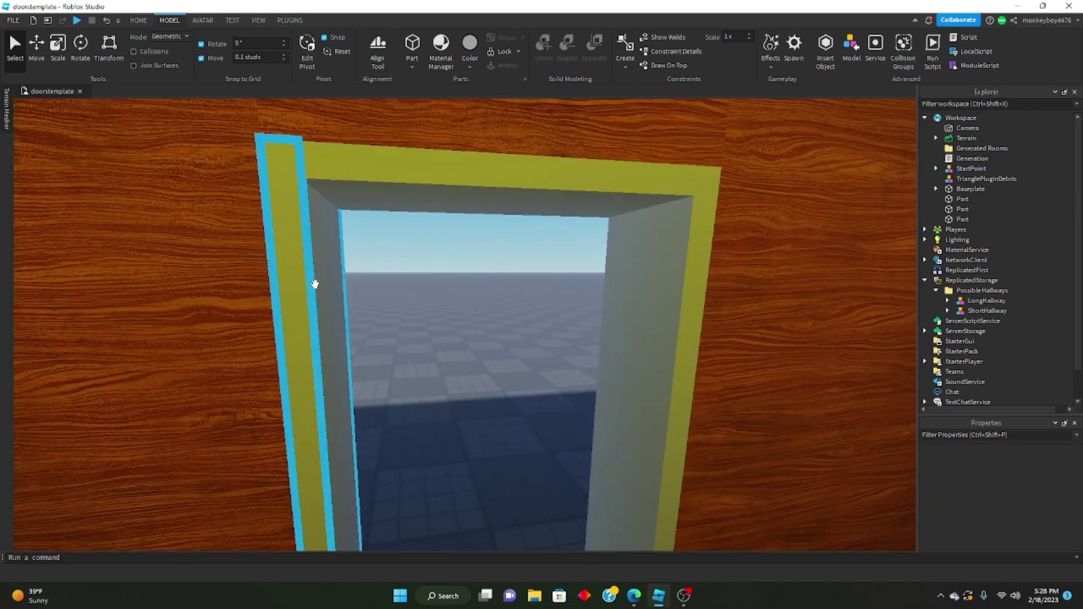
{"action": "left_click", "coordinate": [284, 278]}
{"action": "scroll", "coordinate": [445, 258], "scroll_direction": "down", "scroll_amount": 3}
{"action": "right_click_drag", "start_coordinate": [327, 215], "coordinate": [324, 216]}
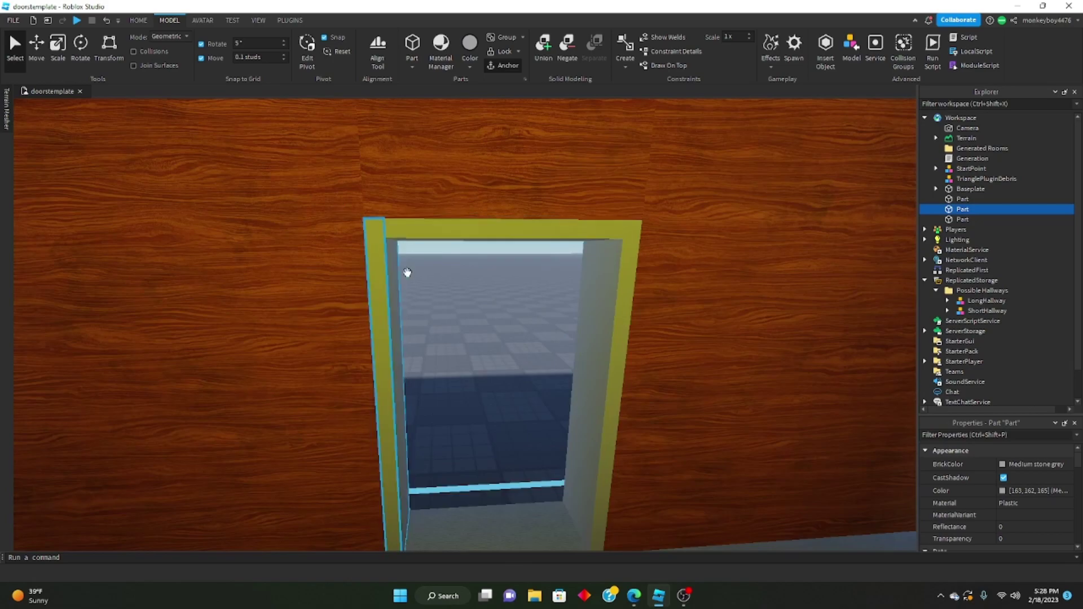
{"action": "scroll", "coordinate": [407, 273], "scroll_direction": "down", "scroll_amount": 3}
{"action": "right_click_drag", "start_coordinate": [431, 310], "coordinate": [427, 308]}
{"action": "scroll", "coordinate": [442, 338], "scroll_direction": "up", "scroll_amount": 2}
{"action": "key", "text": "ctrl+d"}
{"action": "scroll", "coordinate": [442, 338], "scroll_direction": "up", "scroll_amount": 2}
{"action": "key", "text": "ctrl+3"}
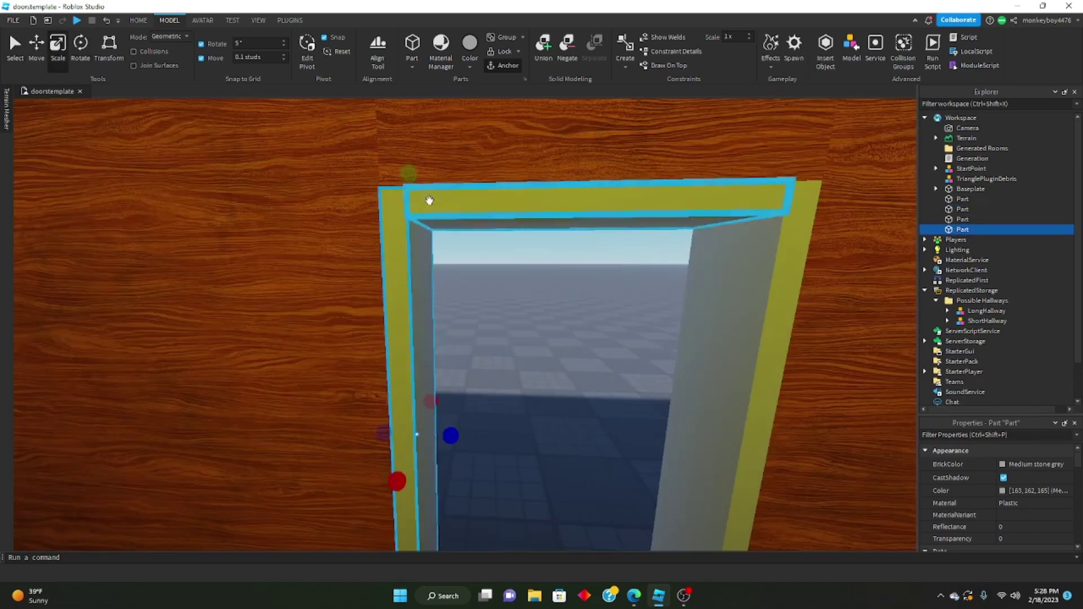
{"action": "right_click", "coordinate": [958, 231]}
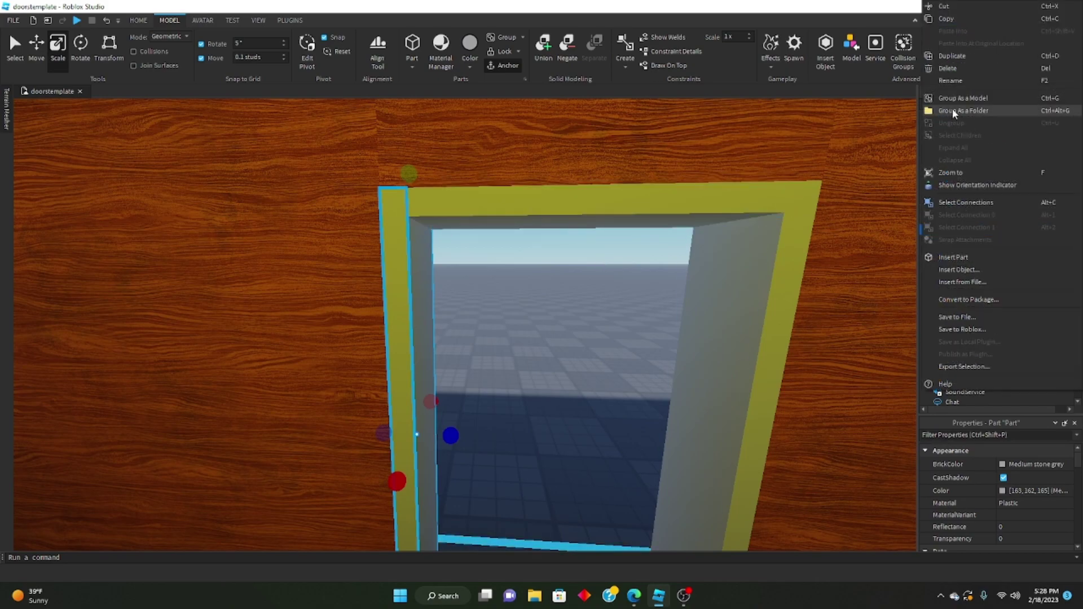
{"action": "left_click", "coordinate": [952, 108]}
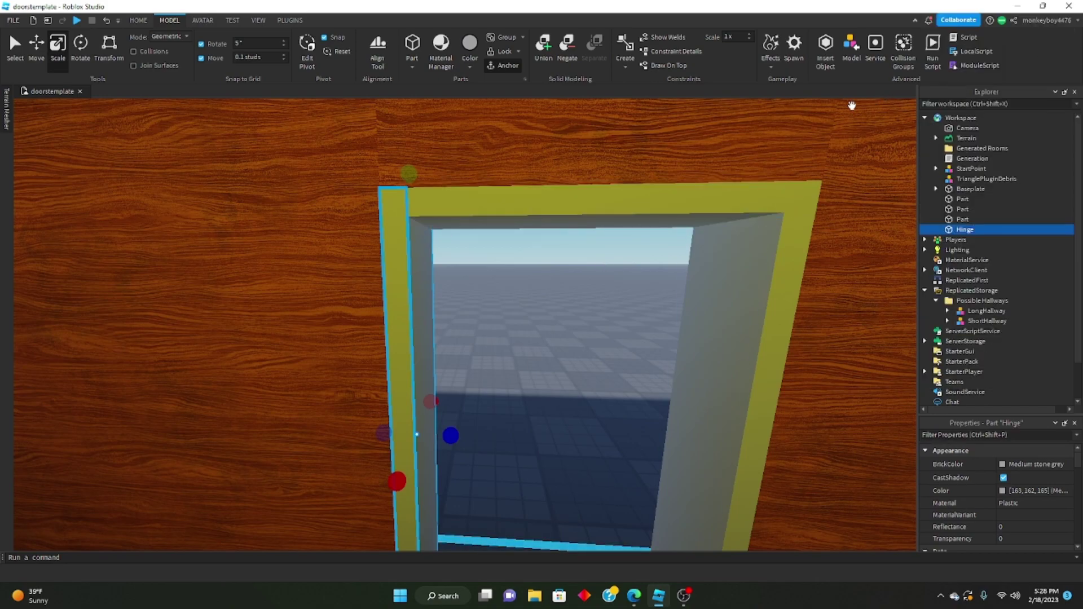
Union the header and both side posts into a single frame object, leaving out the Hinge
{"action": "left_click", "coordinate": [963, 219]}
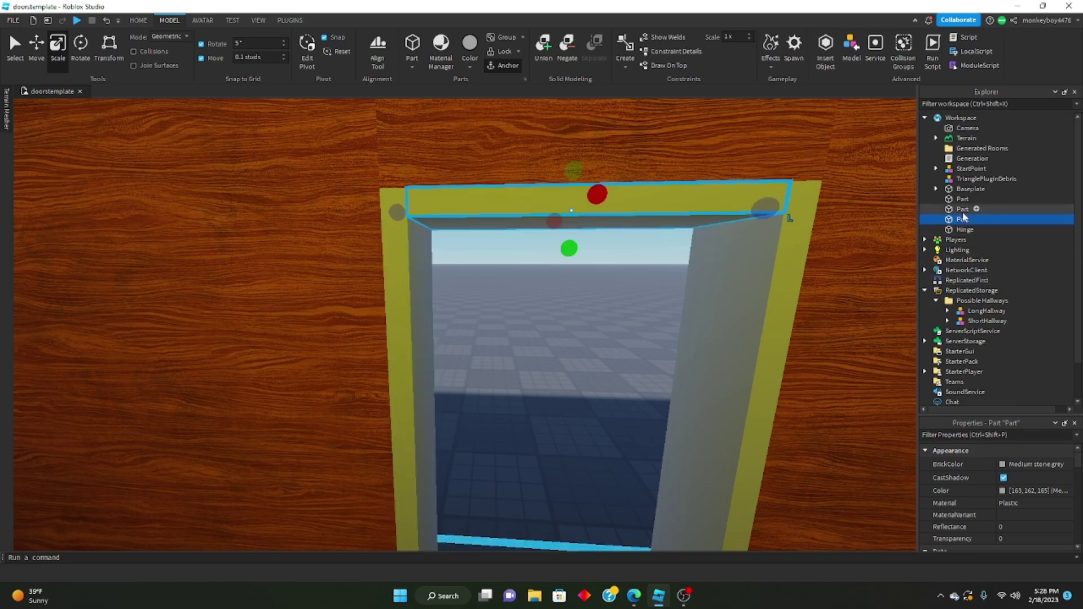
{"action": "left_click", "coordinate": [963, 210], "text": "ctrl"}
{"action": "left_click", "coordinate": [962, 210], "text": "ctrl"}
{"action": "left_click", "coordinate": [962, 199], "text": "ctrl"}
{"action": "left_click", "coordinate": [959, 208], "text": "ctrl"}
{"action": "left_click", "coordinate": [542, 45]}
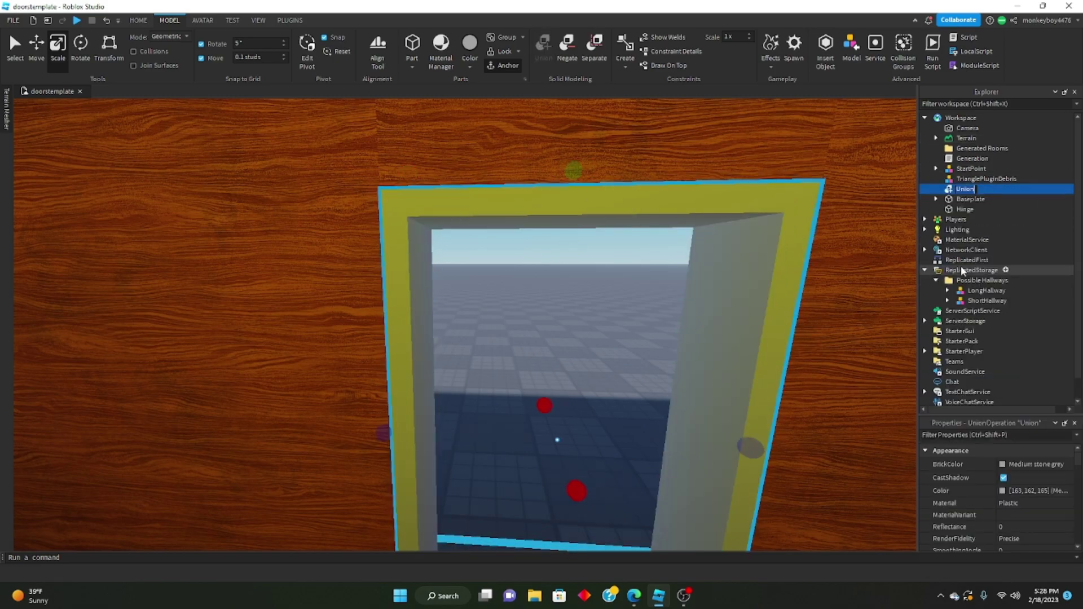
Rename the united frame as Door Frame
{"action": "key", "text": "F2"}
{"action": "type", "text": "DoorFrame"}
{"action": "key", "text": "Return"}
{"action": "right_click", "coordinate": [966, 189]}
{"action": "left_click", "coordinate": [950, 266]}
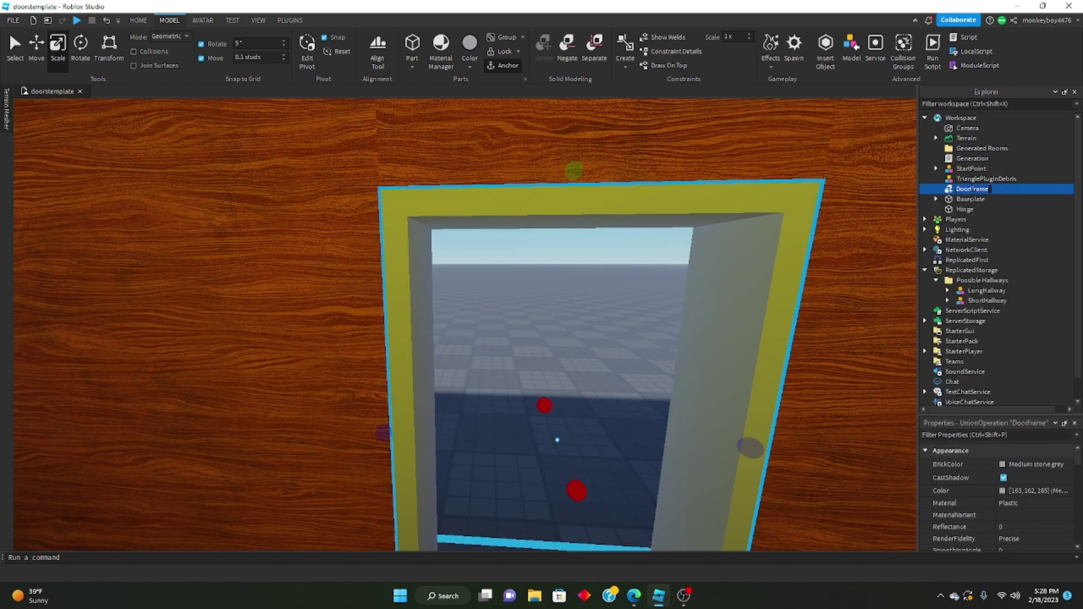
{"action": "key", "text": "s"}
{"action": "key", "text": "w"}
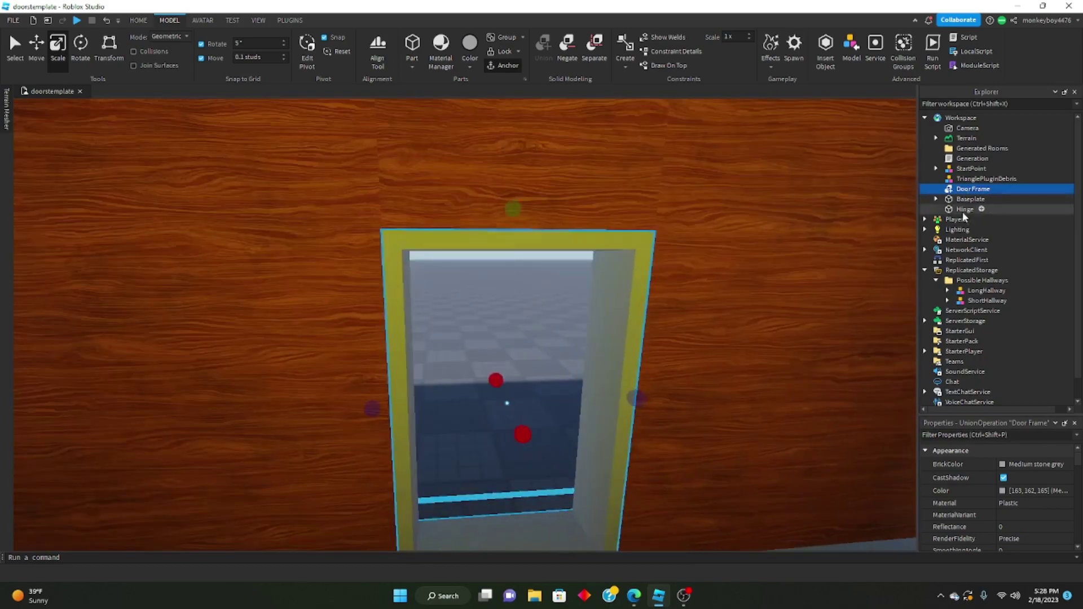
Duplicate the Hinge and widen the copy to fill the doorway between the two side posts
{"action": "left_click", "coordinate": [963, 210]}
{"action": "key", "text": "w"}
{"action": "right_click_drag", "start_coordinate": [530, 328], "coordinate": [529, 332]}
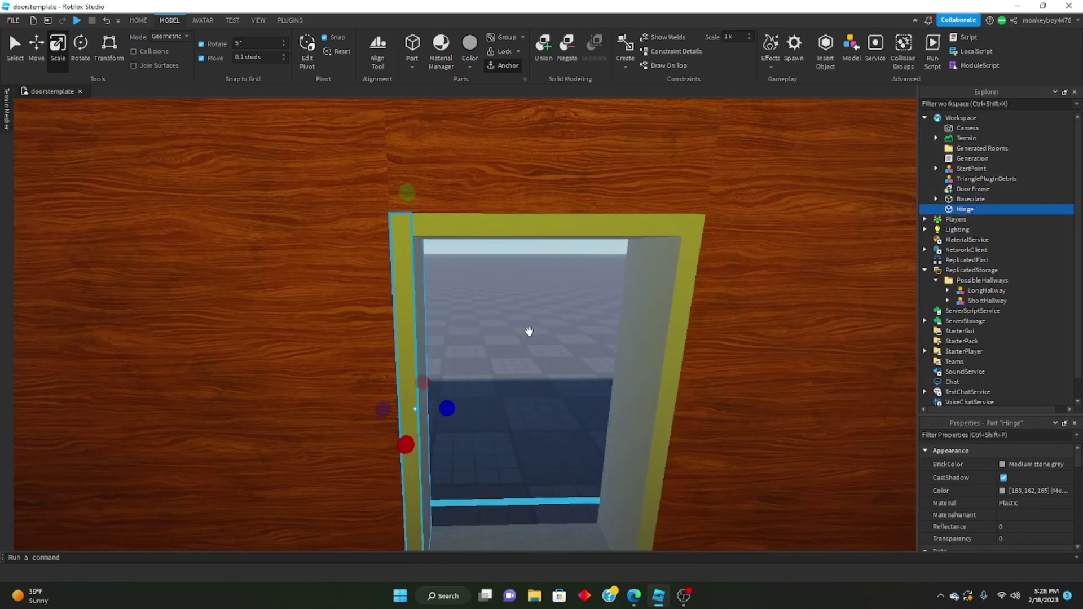
{"action": "key", "text": "ctrl+d"}
{"action": "left_click_drag", "start_coordinate": [447, 410], "coordinate": [574, 427]}
{"action": "key", "text": "w"}
{"action": "key", "text": "d"}
{"action": "key", "text": "a"}
{"action": "left_click_drag", "start_coordinate": [314, 440], "coordinate": [341, 436]}
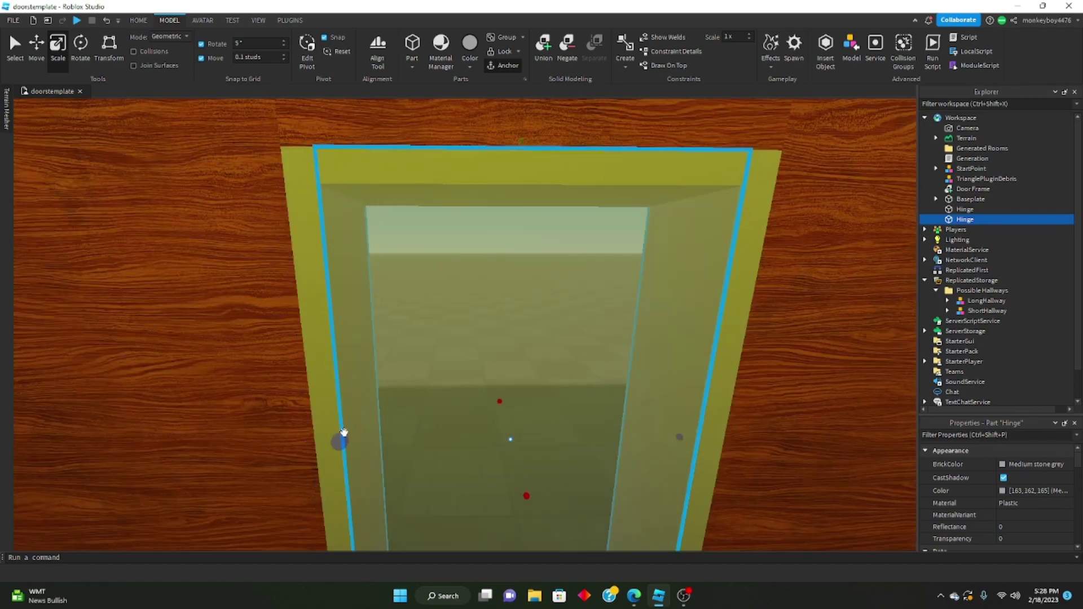
Shorten the new door panel from above so it fits beneath the frame's header
{"action": "left_click_drag", "start_coordinate": [520, 149], "coordinate": [519, 172]}
{"action": "scroll", "coordinate": [486, 254], "scroll_direction": "down", "scroll_amount": 2}
{"action": "scroll", "coordinate": [501, 315], "scroll_direction": "up", "scroll_amount": 1}
{"action": "right_click_drag", "start_coordinate": [501, 314], "coordinate": [498, 298]}
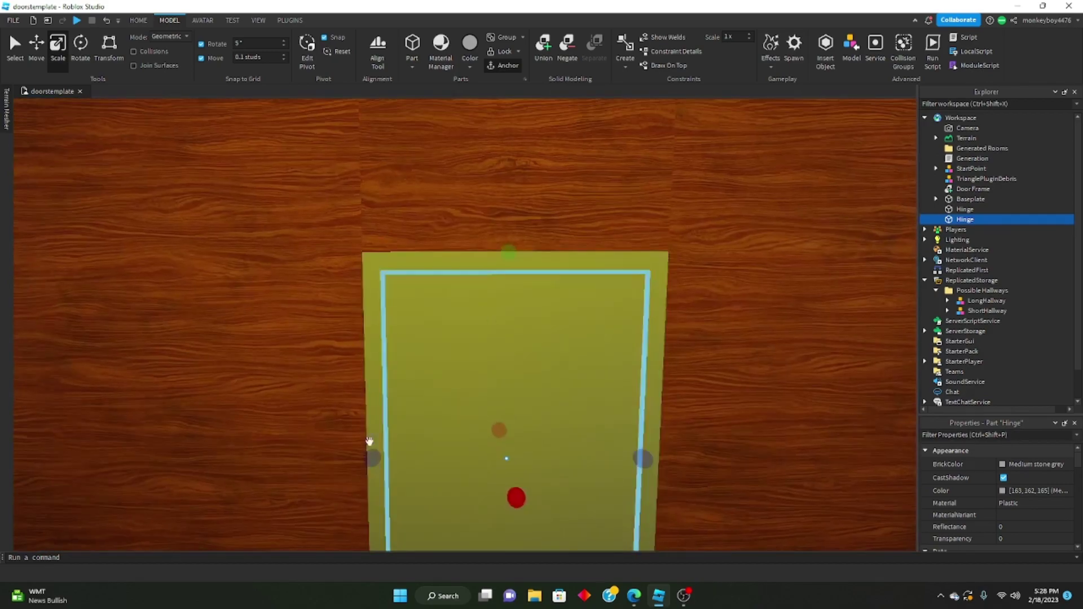
Set the move snapping to 0.2 studs and thin the door panel so it sits recessed within the frame
{"action": "right_click_drag", "start_coordinate": [612, 436], "coordinate": [520, 284]}
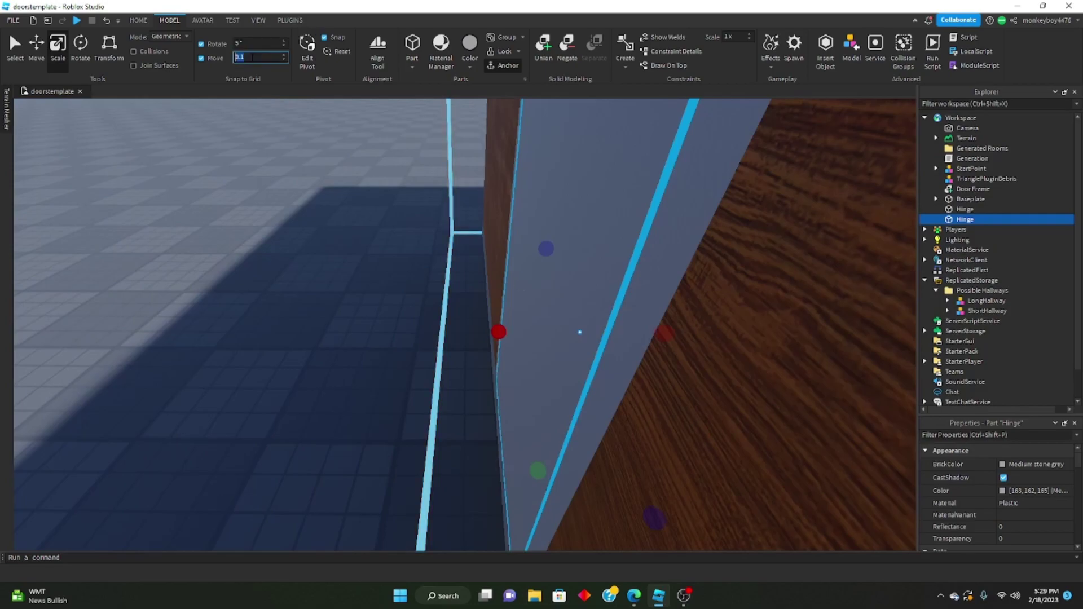
{"action": "left_click_drag", "start_coordinate": [496, 328], "coordinate": [505, 329]}
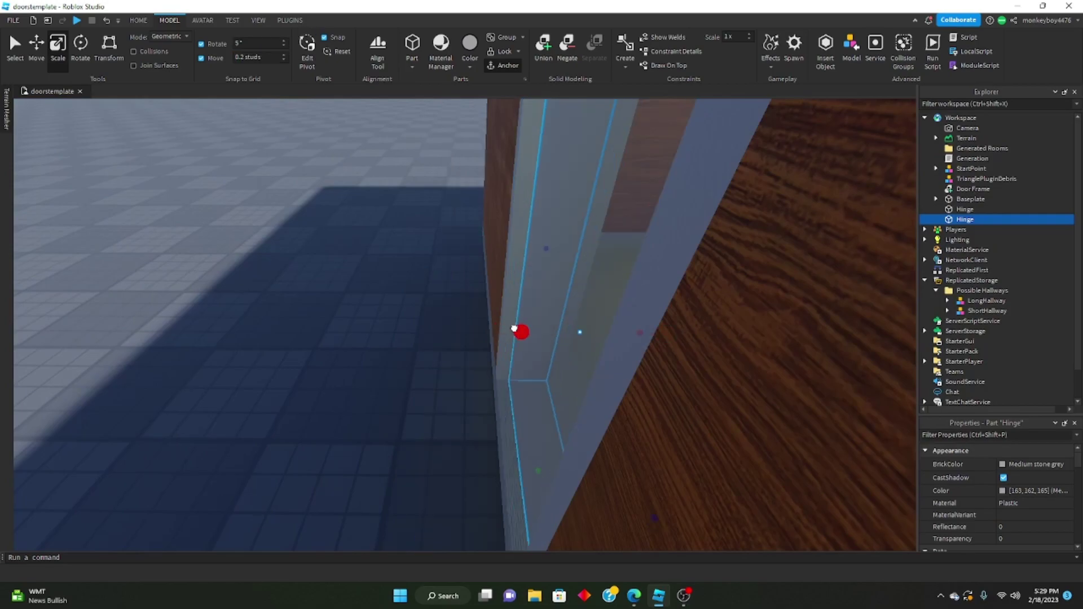
{"action": "right_click_drag", "start_coordinate": [531, 329], "coordinate": [530, 327]}
Color the door panel reddish brown with RGB 109, 57, 32
{"action": "left_click", "coordinate": [1004, 491]}
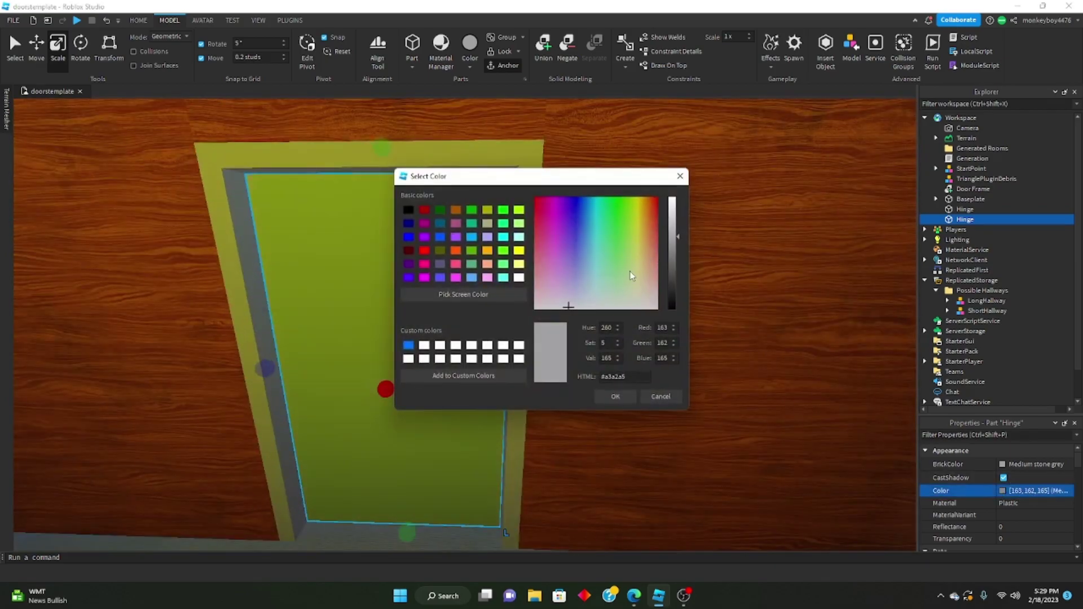
{"action": "left_click_drag", "start_coordinate": [632, 275], "coordinate": [668, 261]}
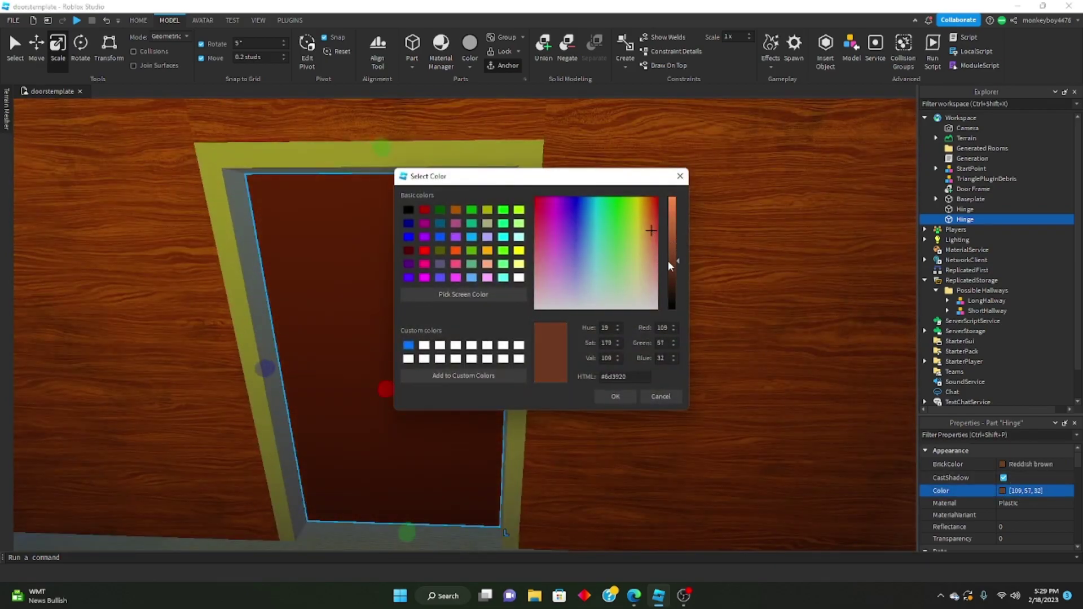
{"action": "left_click", "coordinate": [615, 396]}
{"action": "scroll", "coordinate": [614, 392], "scroll_direction": "down", "scroll_amount": 5}
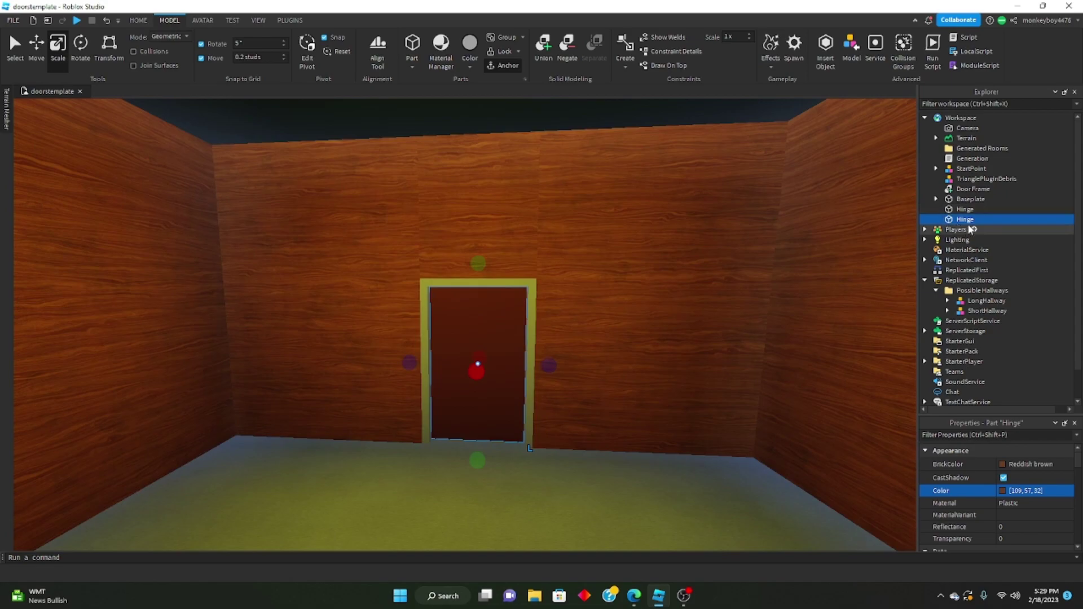
Rename the brown door panel as Base
{"action": "right_click", "coordinate": [940, 219]}
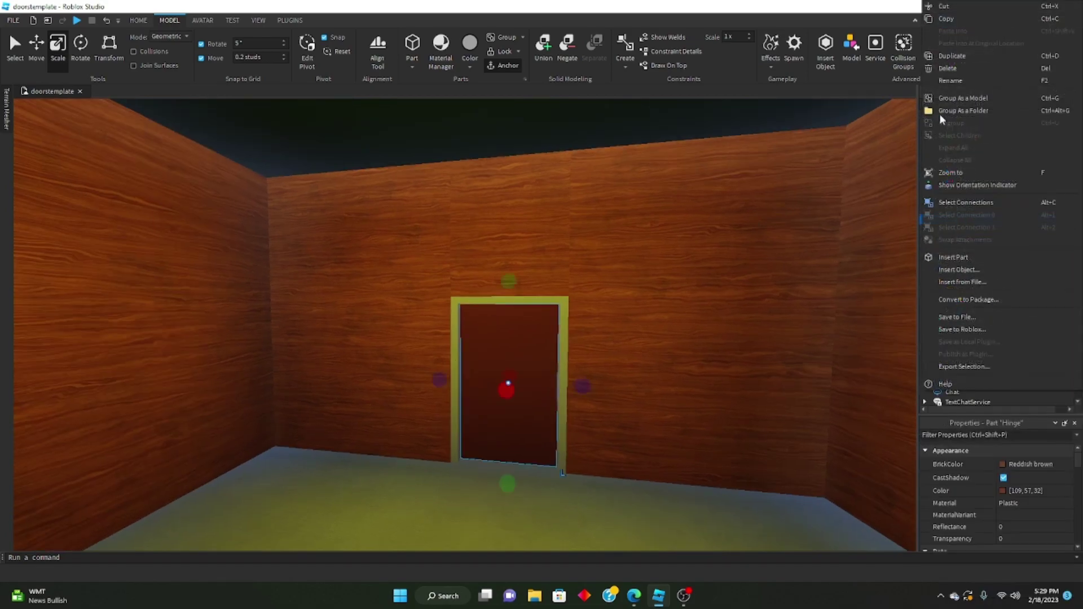
{"action": "left_click", "coordinate": [951, 81]}
{"action": "type", "text": "Base"}
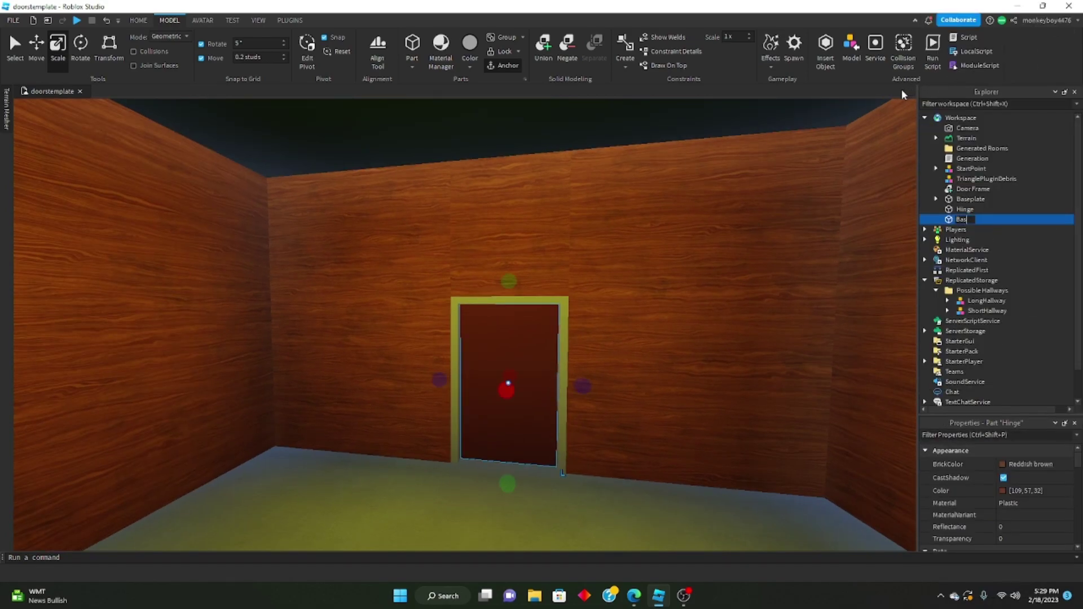
{"action": "key", "text": "Return"}
Group the Base, Hinge and Door Frame into one model
{"action": "right_click_drag", "start_coordinate": [514, 338], "coordinate": [520, 344]}
{"action": "key", "text": "w"}
{"action": "key", "text": "d"}
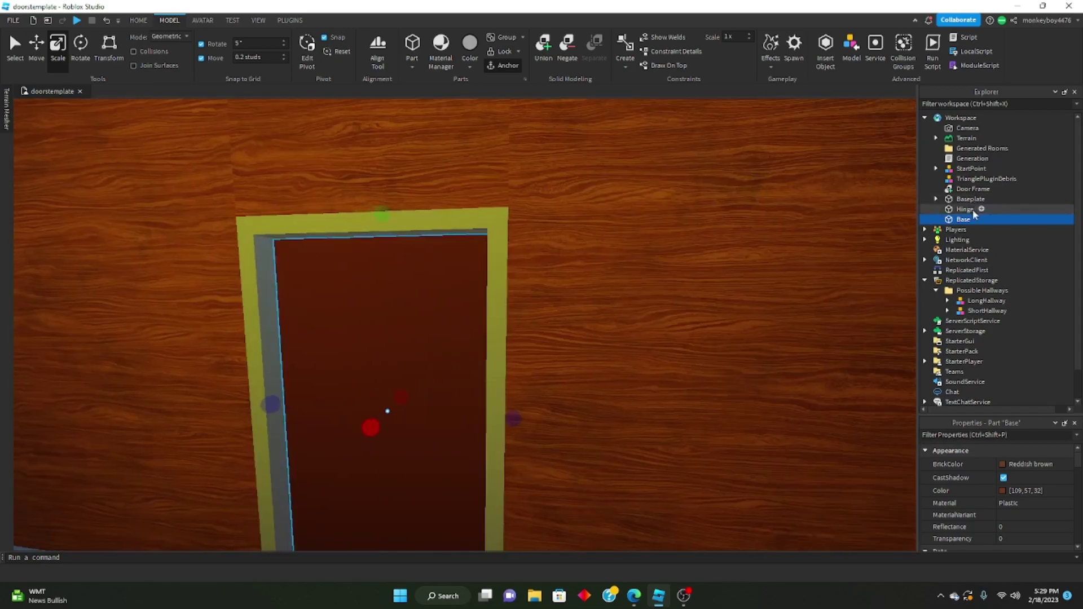
{"action": "left_click", "coordinate": [973, 209], "text": "ctrl"}
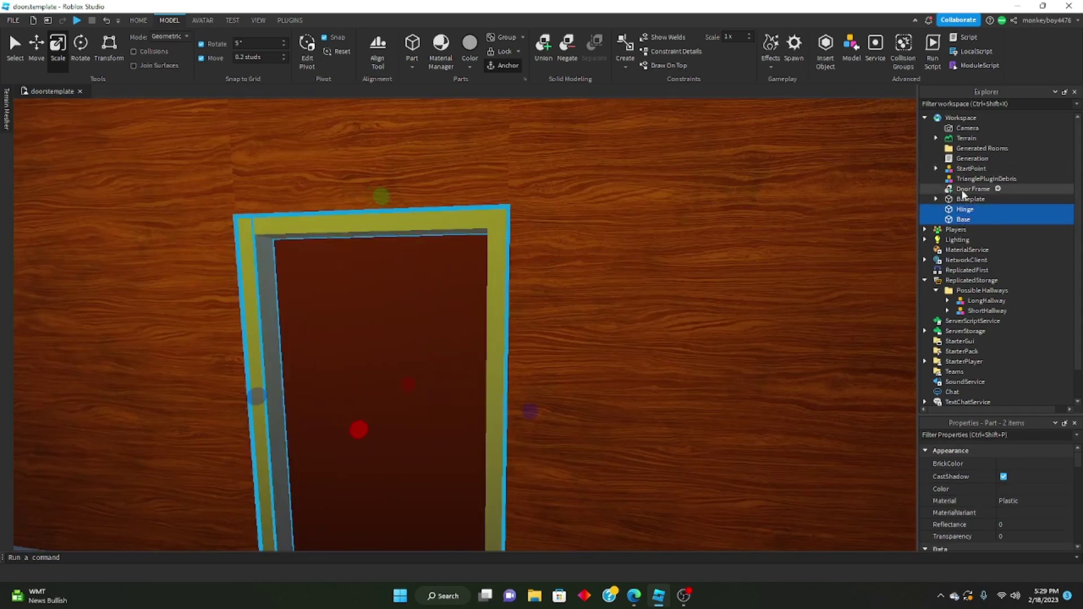
{"action": "left_click", "coordinate": [507, 37]}
{"action": "key", "text": "s"}
{"action": "key", "text": "a"}
{"action": "key", "text": "w"}
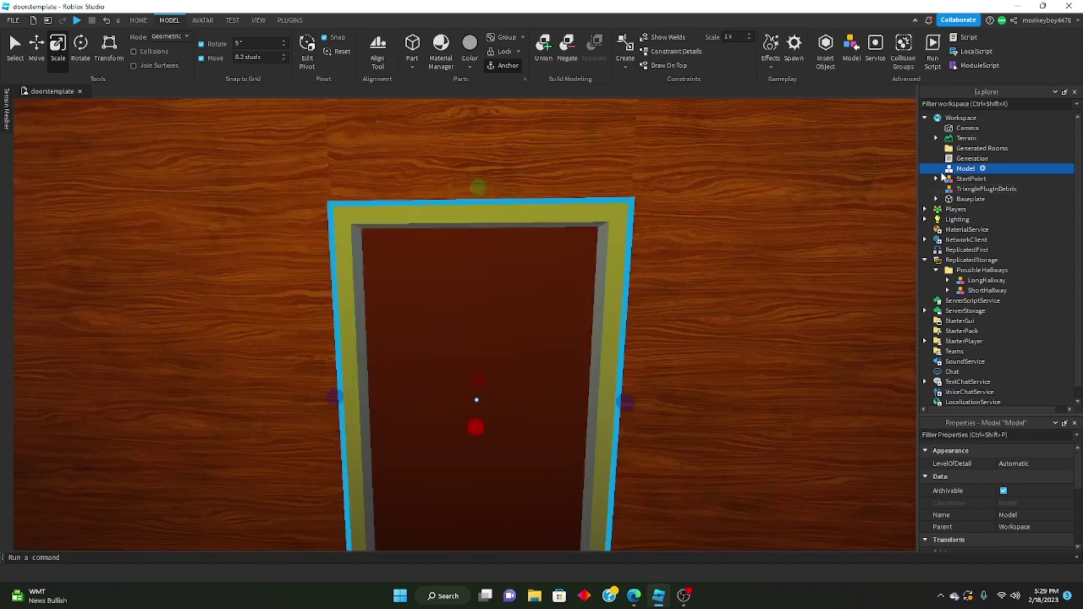
Expand the new model's contents and rename the model as Door
{"action": "left_click", "coordinate": [936, 168]}
{"action": "right_click", "coordinate": [962, 171]}
{"action": "left_click", "coordinate": [956, 249]}
{"action": "type", "text": "Door"}
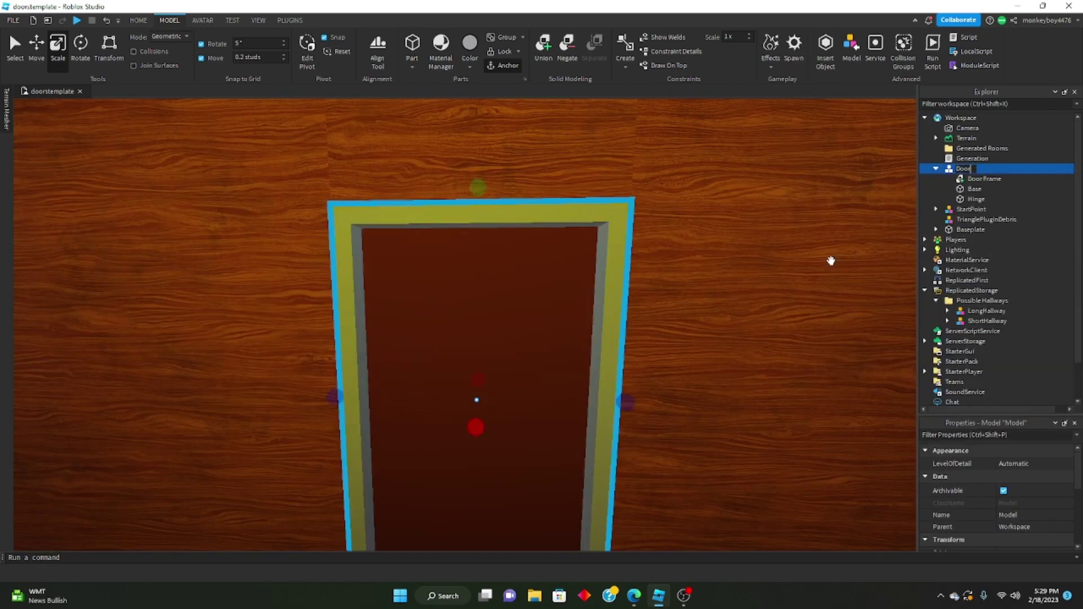
Insert a ProximityPrompt into the door's Base part
{"action": "left_click", "coordinate": [975, 189]}
{"action": "right_click", "coordinate": [974, 189]}
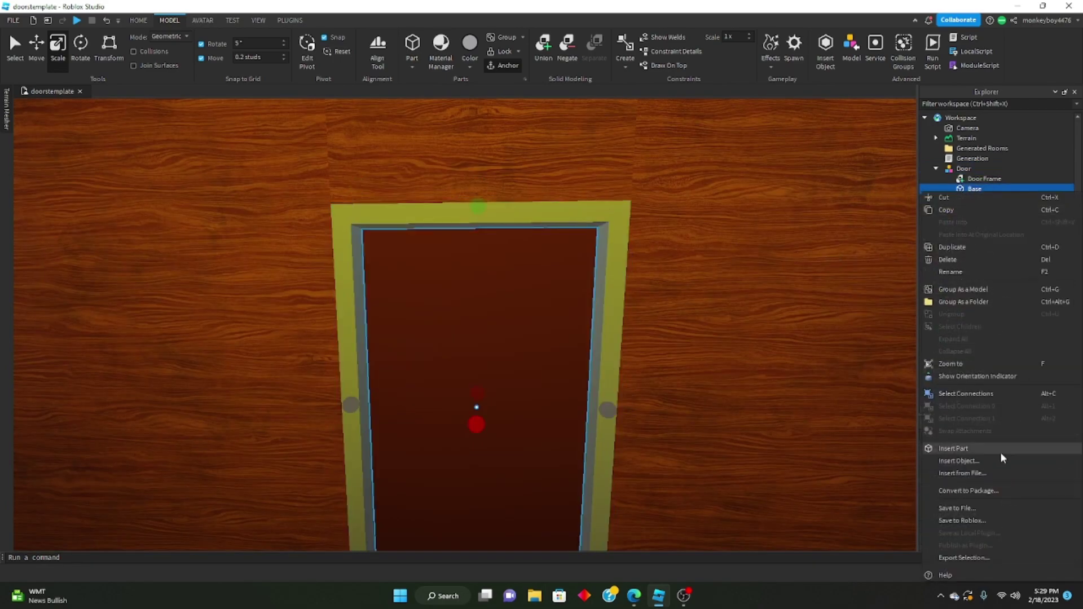
{"action": "left_click", "coordinate": [990, 456]}
{"action": "left_click", "coordinate": [963, 288]}
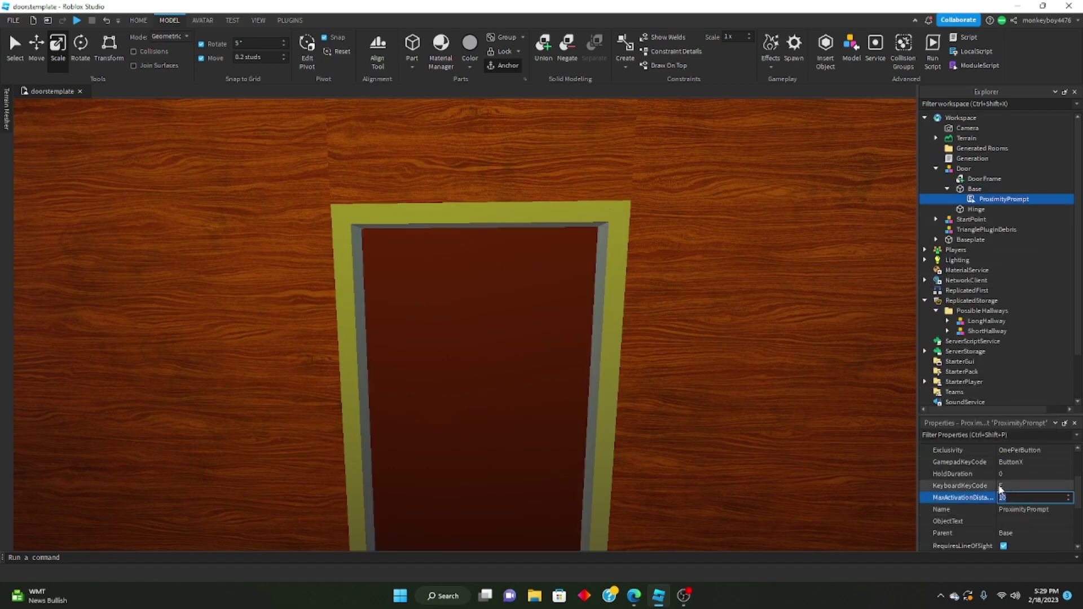
Set the proximity prompt's MaxActivationDistance to 7, HoldDuration to 0.5 and ActionText to Open
{"action": "left_click", "coordinate": [1010, 474]}
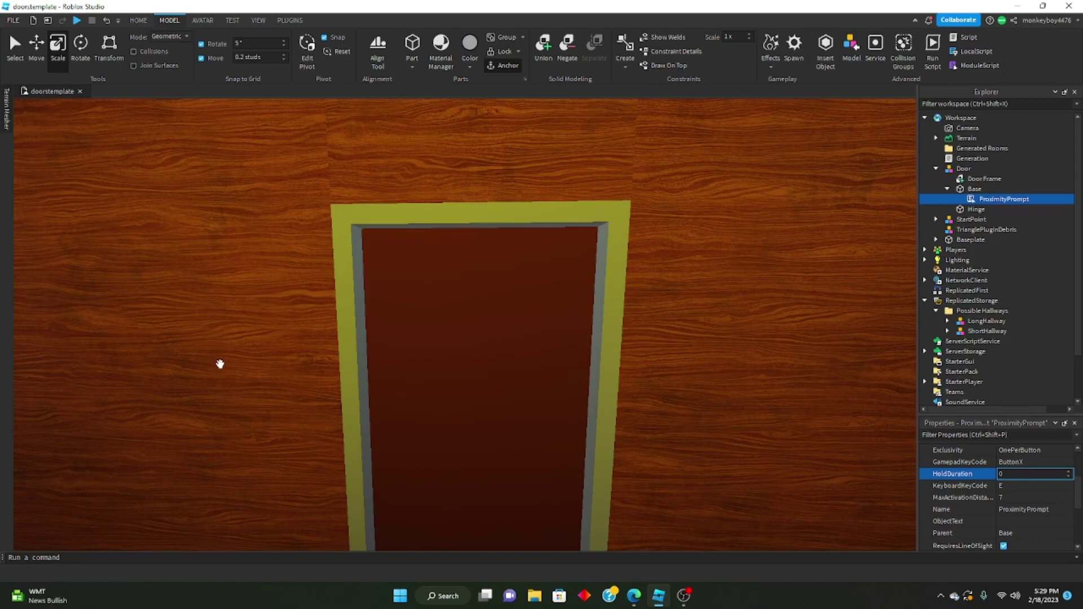
{"action": "scroll", "coordinate": [1028, 513], "scroll_direction": "down", "scroll_amount": 1}
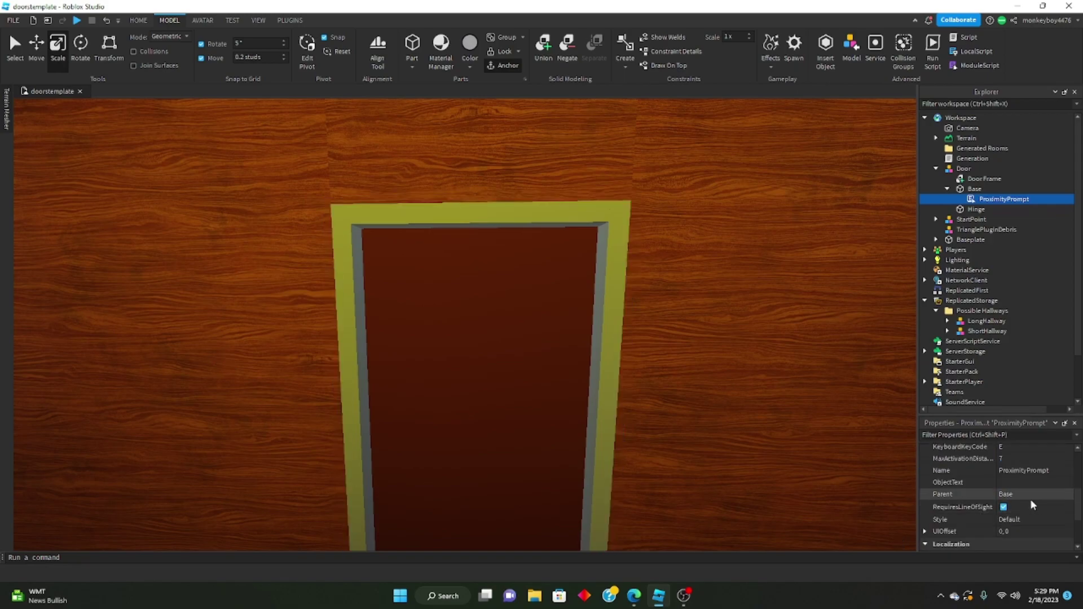
{"action": "scroll", "coordinate": [1016, 485], "scroll_direction": "up", "scroll_amount": 2}
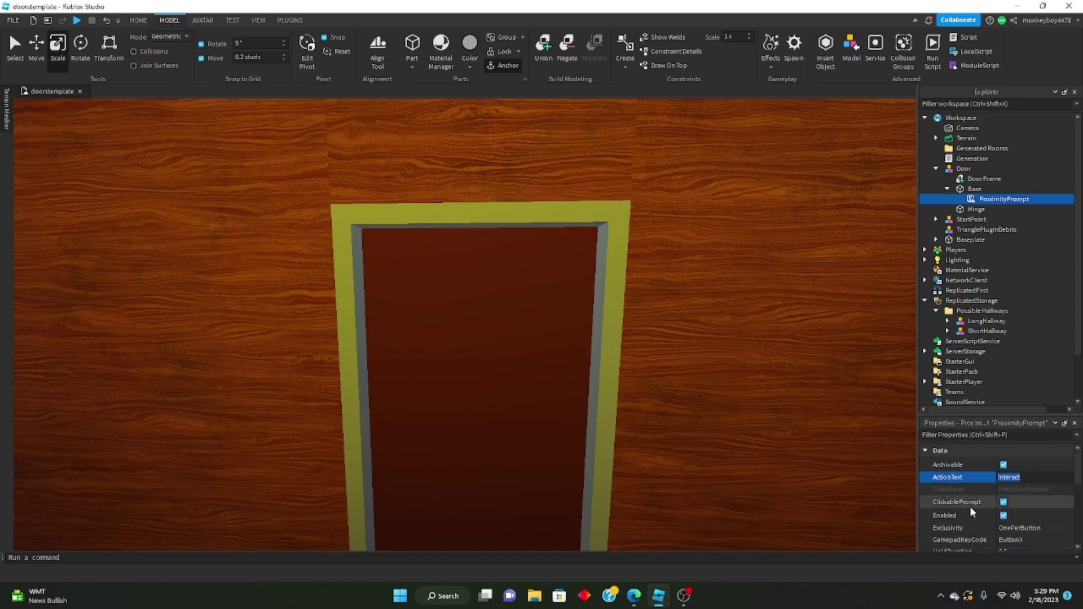
{"action": "type", "text": "Open"}
{"action": "key", "text": "Return"}
{"action": "scroll", "coordinate": [616, 278], "scroll_direction": "down", "scroll_amount": 5}
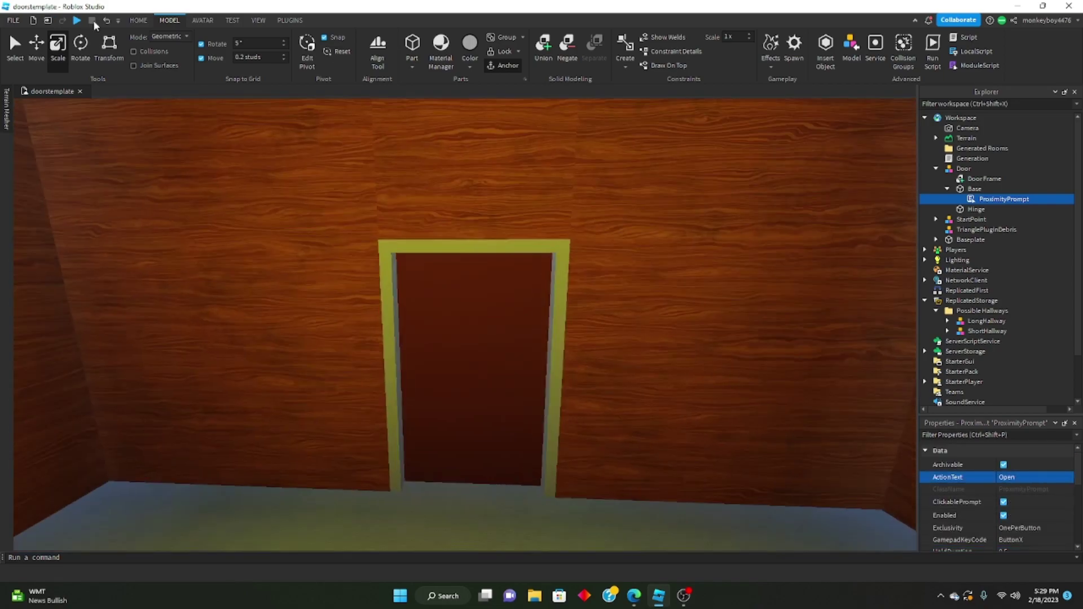
Playtest the door by walking the character up to it and triggering its Open prompt, and stop the test
{"action": "left_click", "coordinate": [77, 21]}
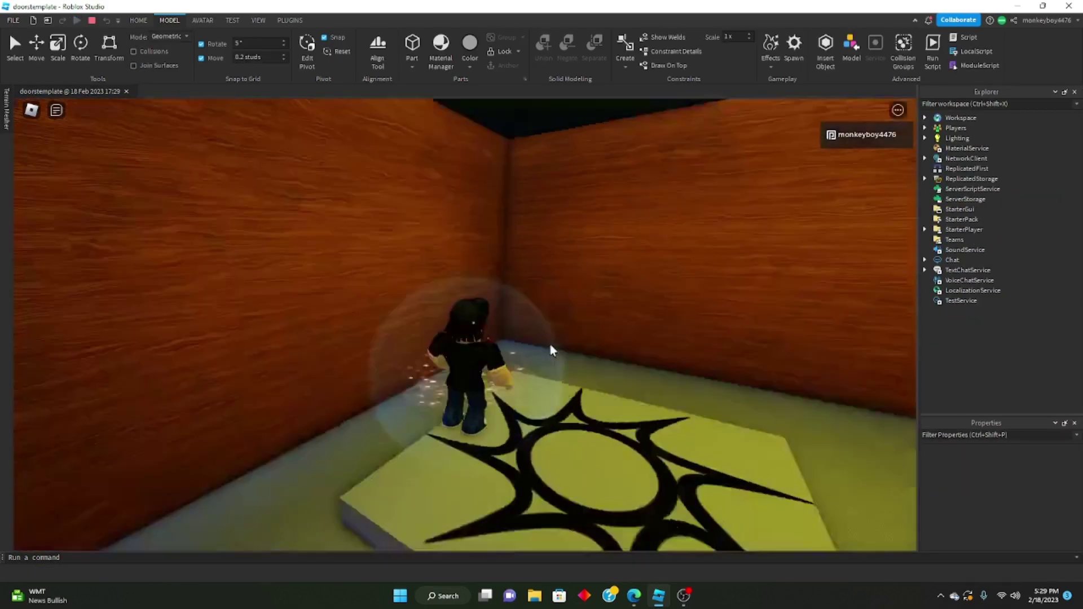
{"action": "key", "text": "w"}
{"action": "right_click_drag", "start_coordinate": [550, 345], "coordinate": [550, 344]}
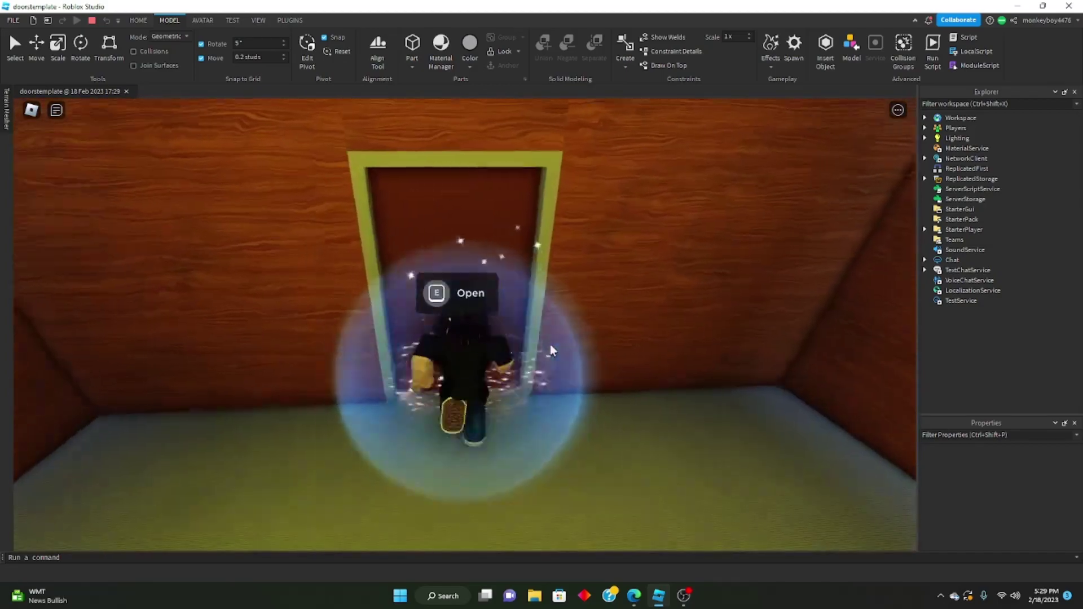
{"action": "key", "text": "e"}
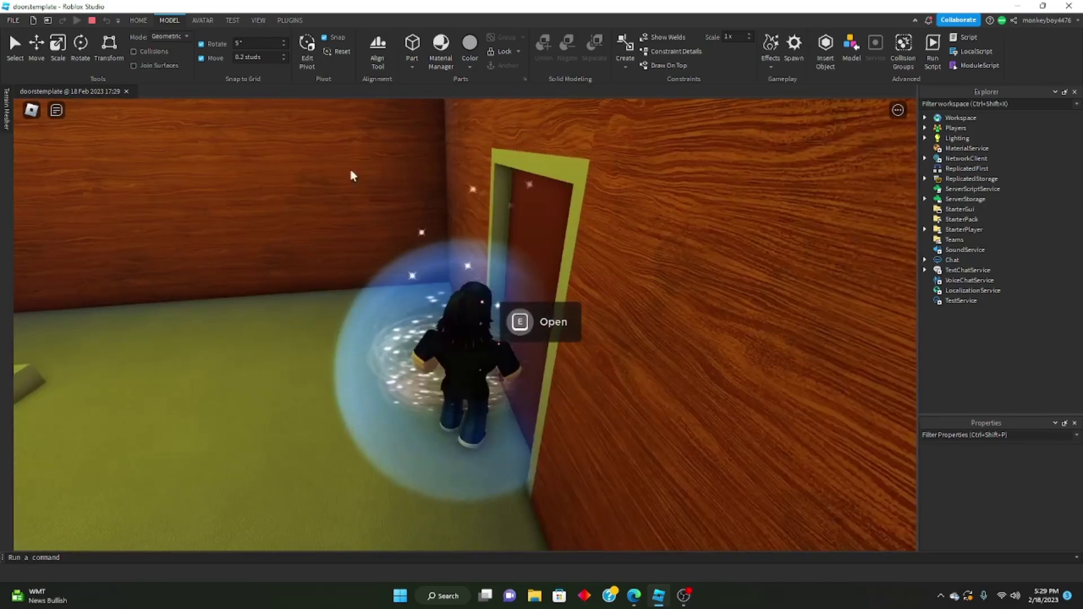
{"action": "left_click", "coordinate": [94, 21]}
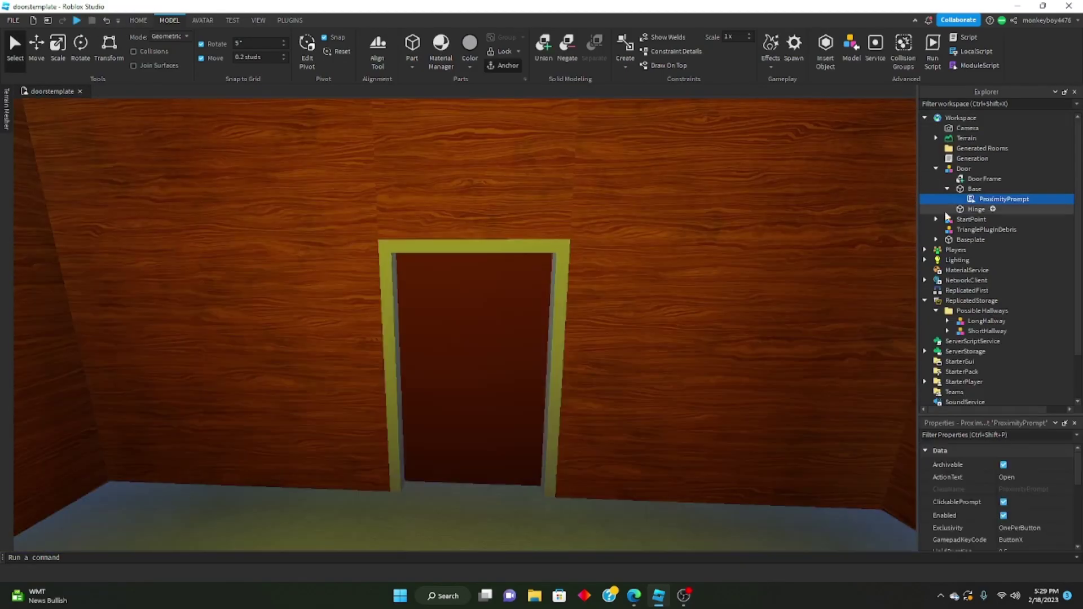
Insert a Script directly into the Door model
{"action": "left_click", "coordinate": [948, 190]}
{"action": "right_click", "coordinate": [964, 169]}
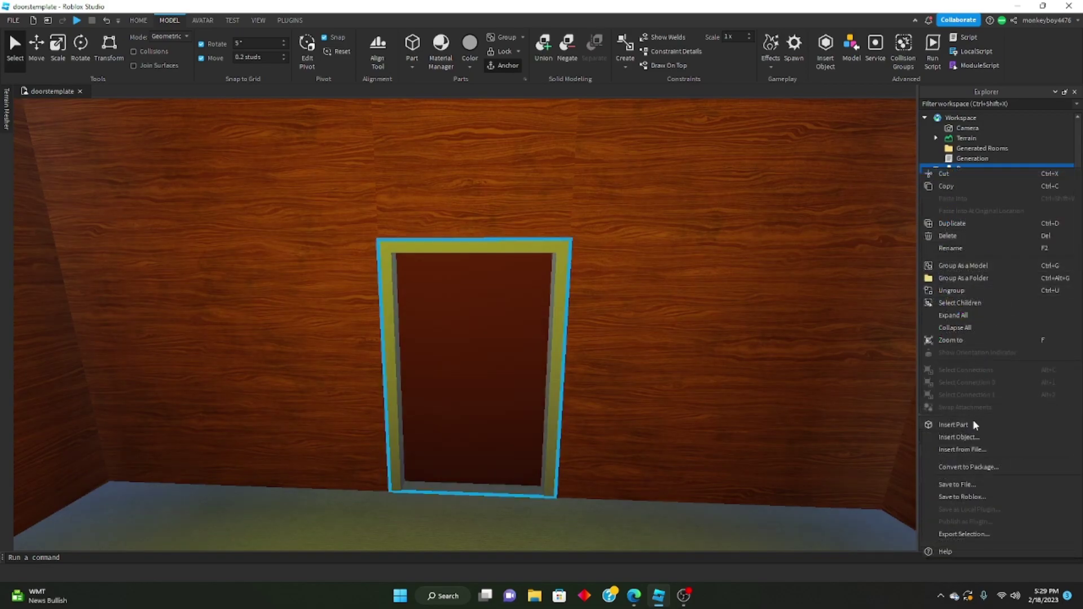
{"action": "left_click", "coordinate": [972, 438]}
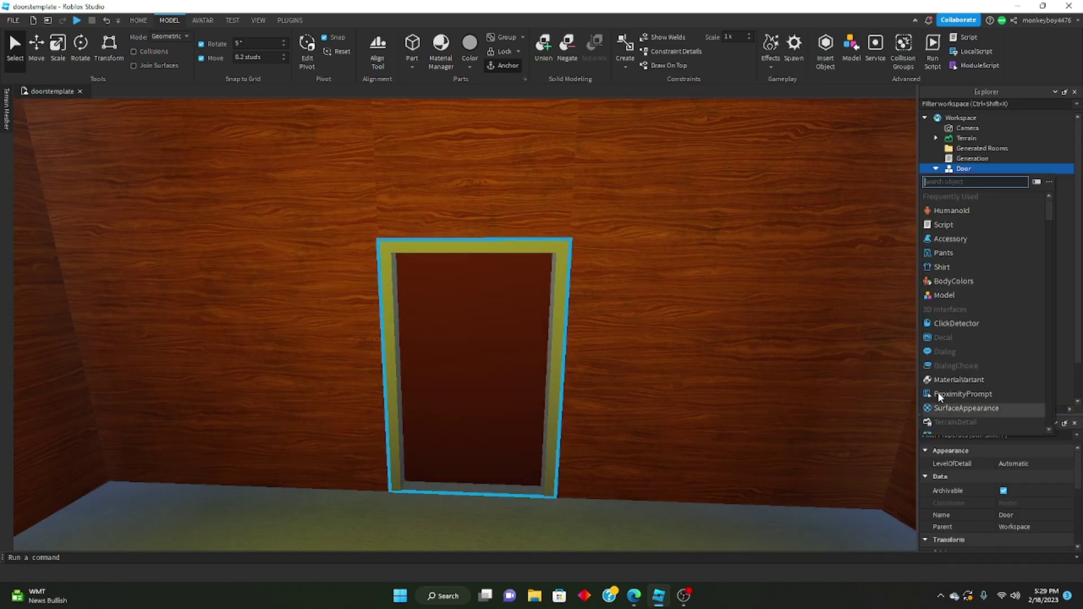
{"action": "left_click", "coordinate": [952, 226]}
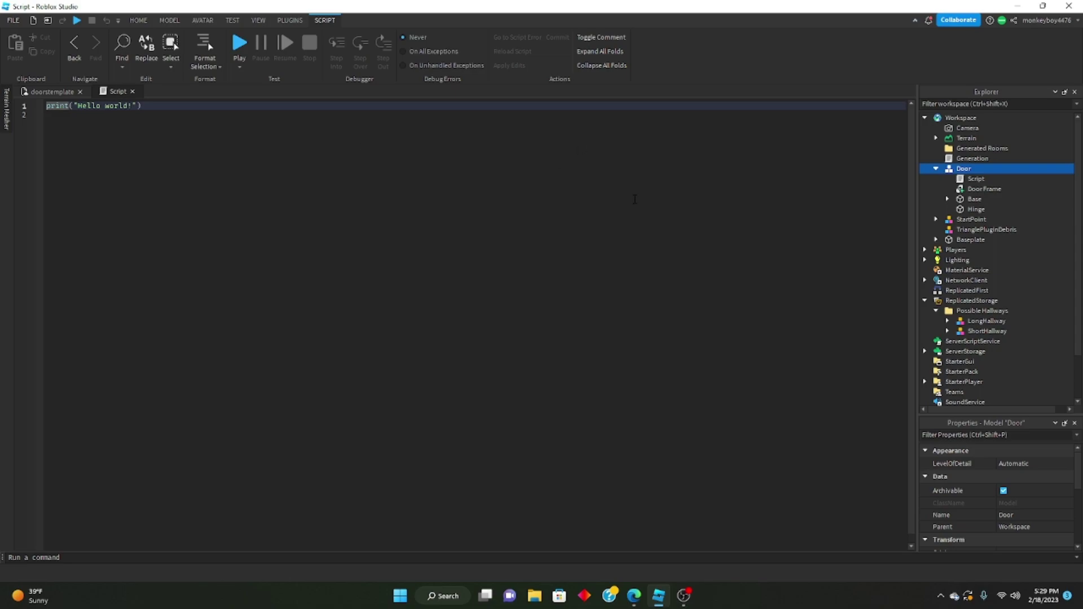
Rename the Door model's new script as Handler
{"action": "key", "text": "ctrl+a"}
{"action": "left_click", "coordinate": [976, 178]}
{"action": "right_click", "coordinate": [982, 178]}
{"action": "left_click", "coordinate": [948, 116]}
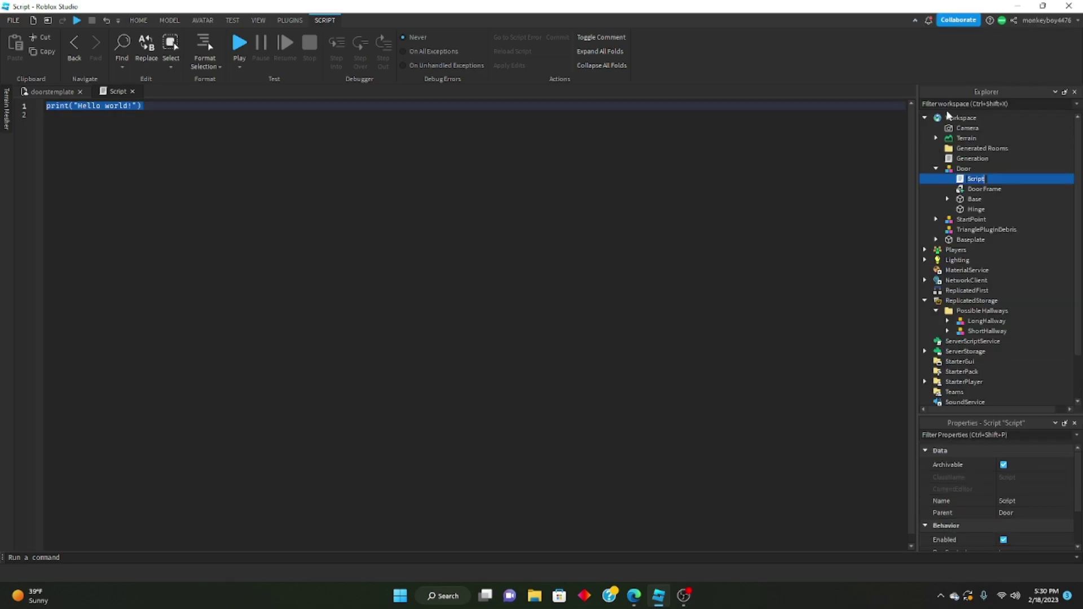
{"action": "type", "text": "Handler"}
{"action": "key", "text": "Return"}
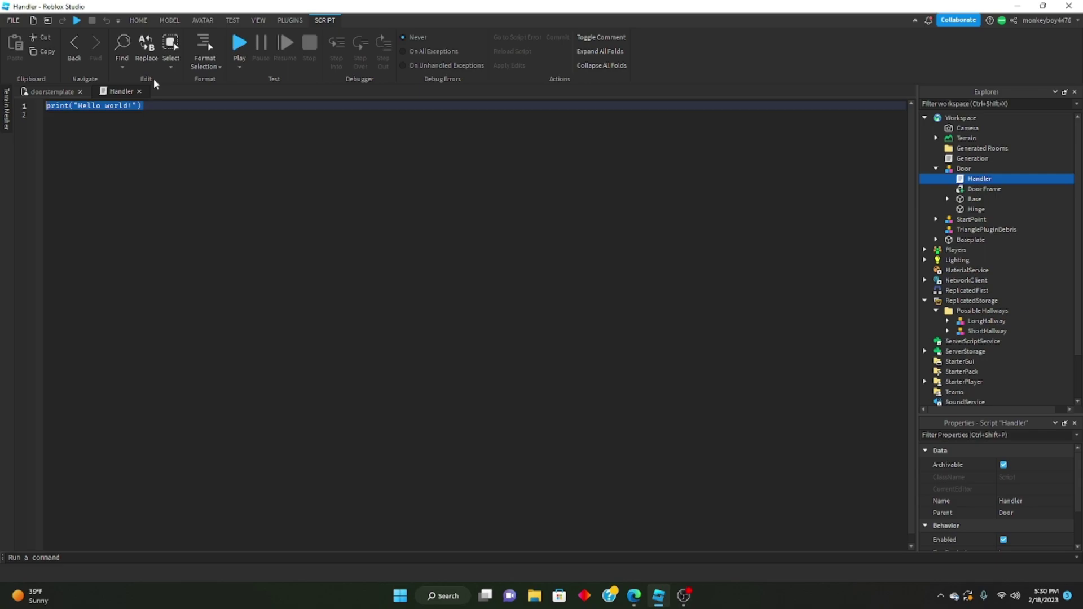
Replace the Handler script's default code with "local doormodel = script.Parent"
{"action": "type", "text": "local doormodel"}
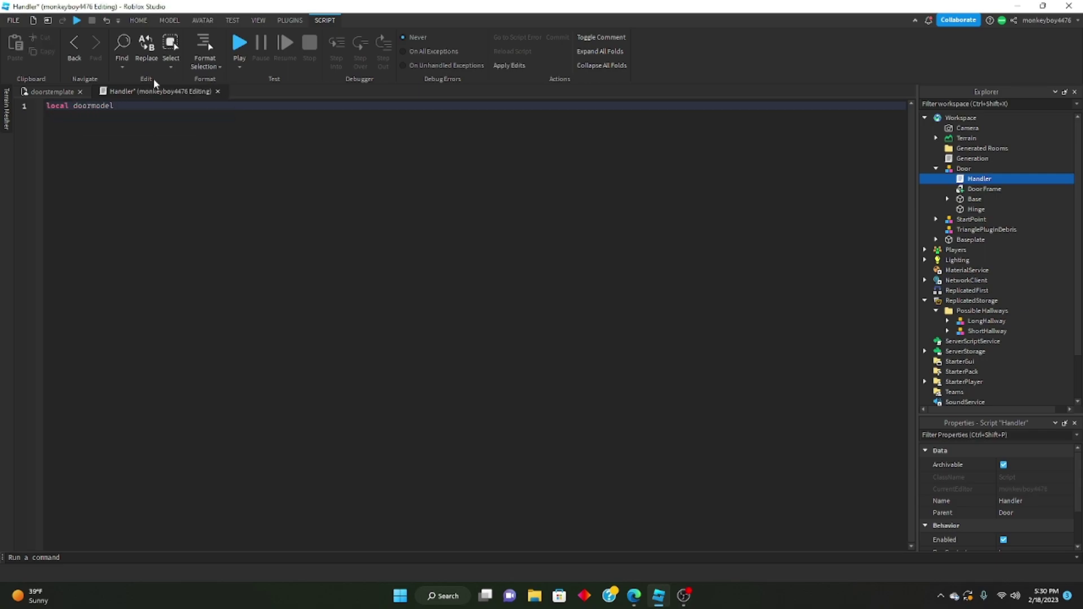
{"action": "type", "text": " = script.Parent"}
{"action": "key", "text": "Return"}
{"action": "key", "text": "Return"}
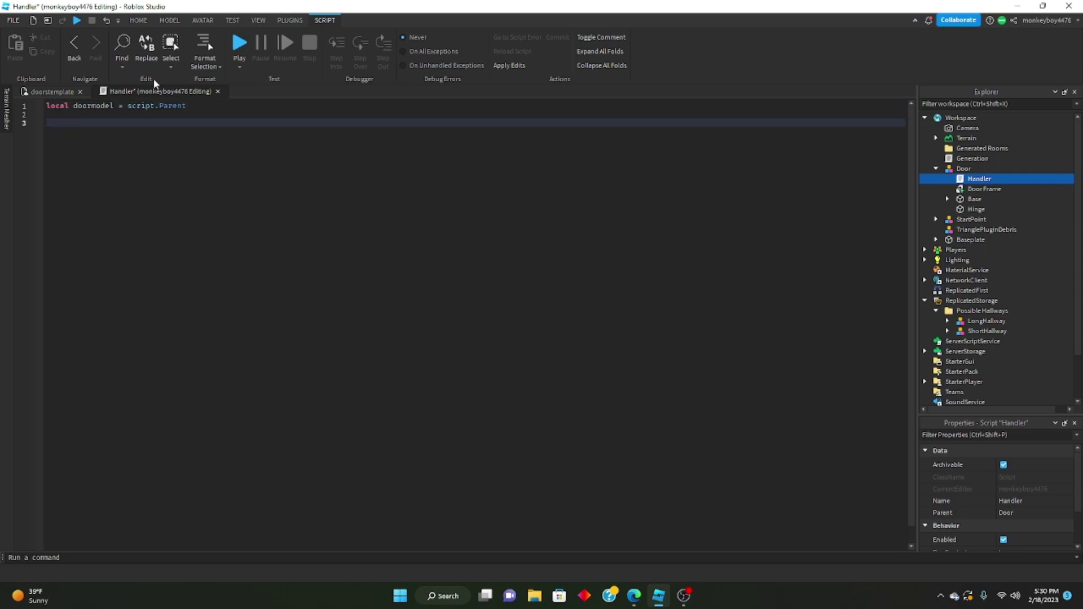
Declare indented local variables hinge and base, using doormodel:WaitForChild("Hinge") and doormodel:WaitForChild("Base")
{"action": "key", "text": "Return"}
{"action": "key", "text": "Up"}
{"action": "key", "text": "Up"}
{"action": "type", "text": "local"}
{"action": "key", "text": "BackSpace"}
{"action": "key", "text": "BackSpace"}
{"action": "key", "text": "BackSpace"}
{"action": "key", "text": "BackSpace"}
{"action": "key", "text": "BackSpace"}
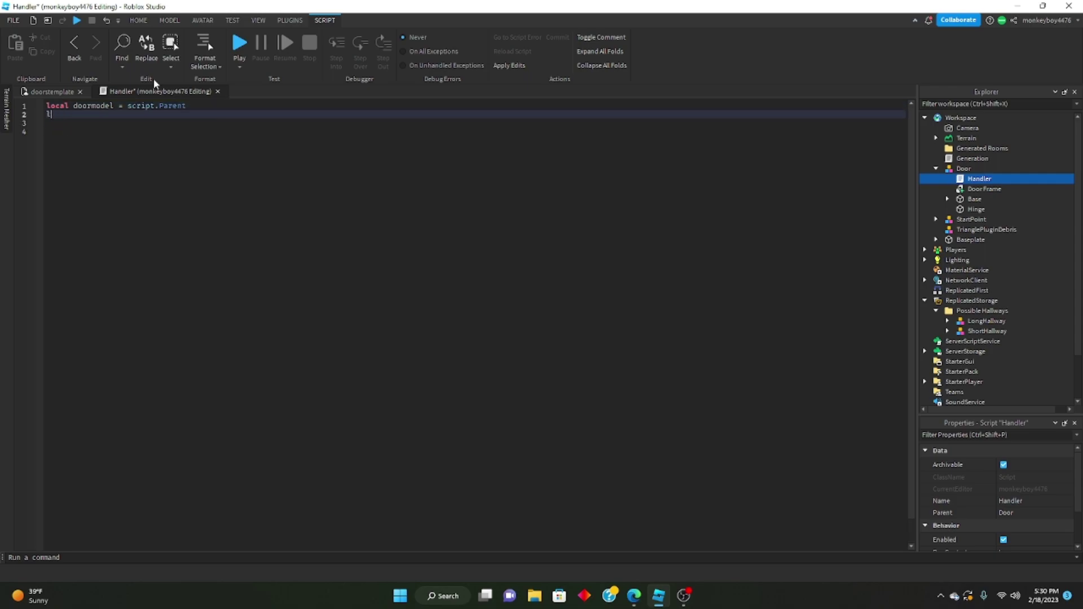
{"action": "key", "text": "Tab"}
{"action": "type", "text": "local h"}
{"action": "type", "text": "inge = doormodel:"}
{"action": "type", "text": "WaitForChild(\"Hinge\")"}
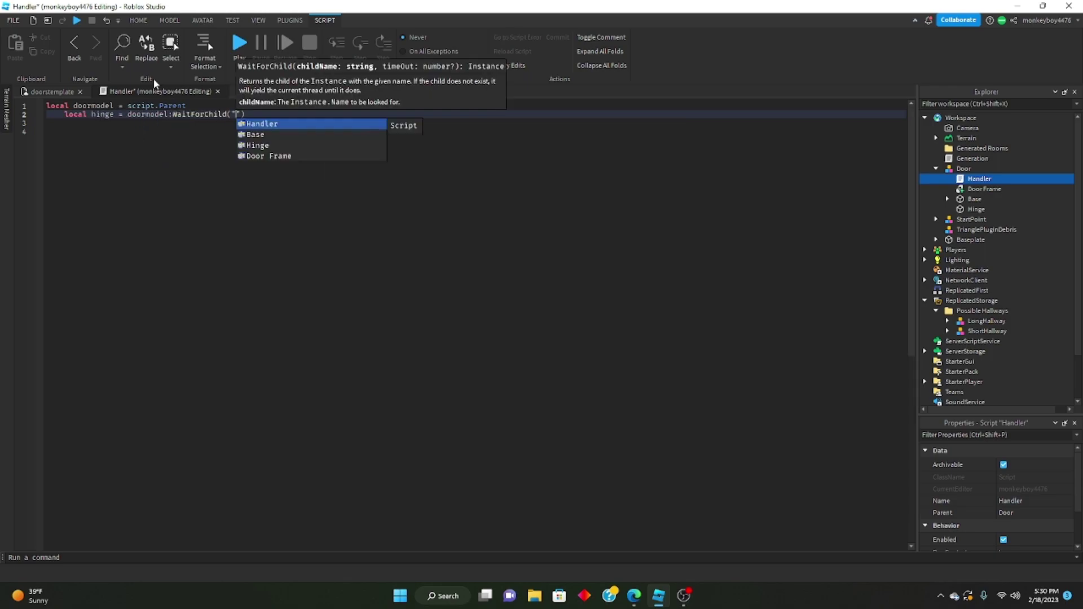
{"action": "key", "text": "Return"}
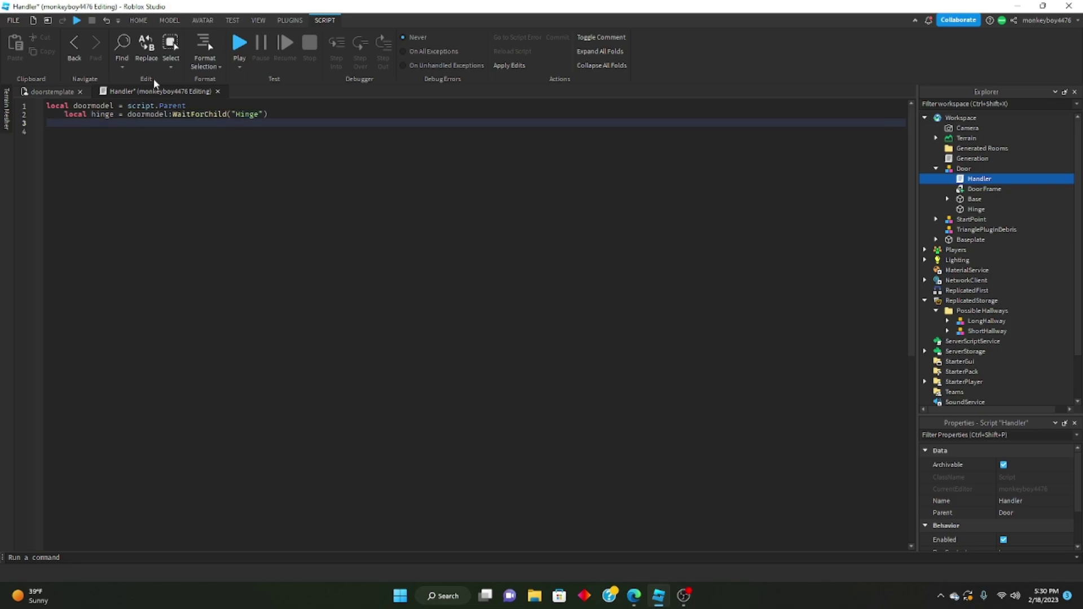
{"action": "type", "text": "local base = doormodel:WaitForChild(\"Base\")"}
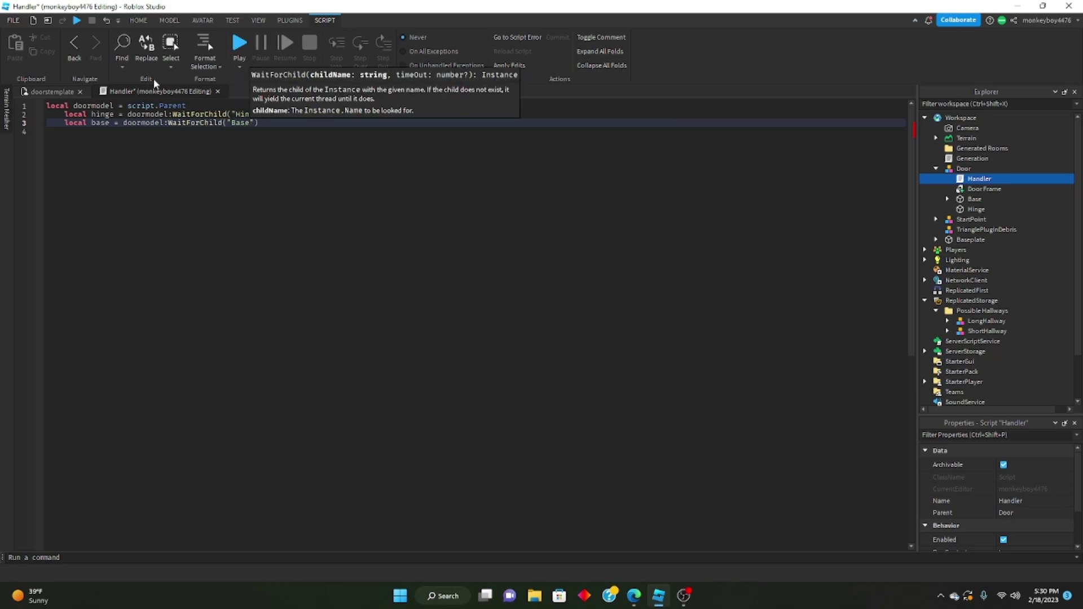
Declare the variable prompt as base:WaitForChild("ProximityPrompt") beneath the base line
{"action": "key", "text": "Down"}
{"action": "type", "text": "lo"}
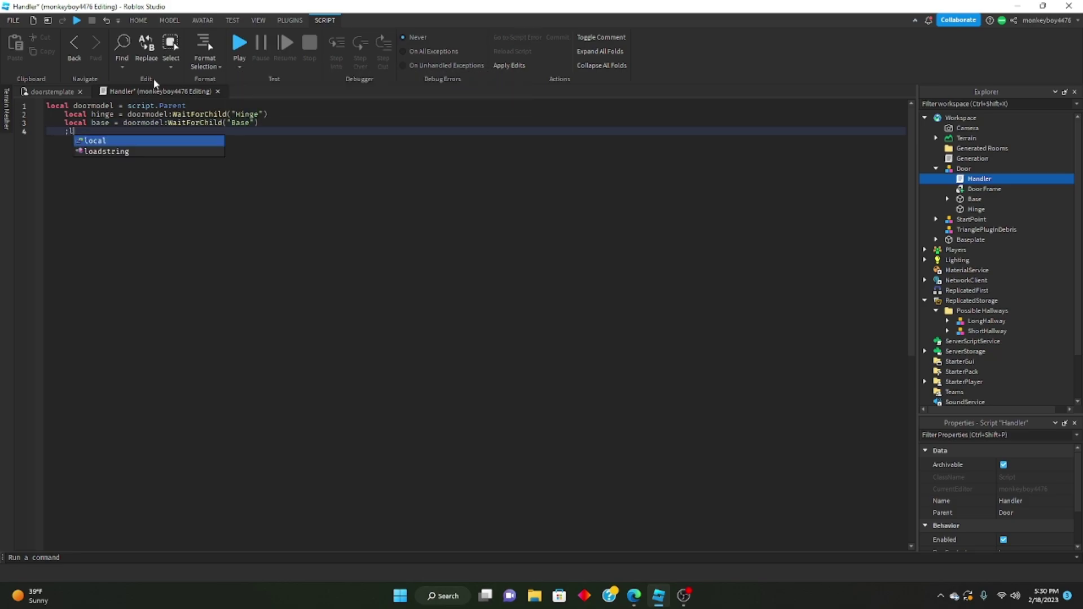
{"action": "key", "text": "BackSpace"}
{"action": "key", "text": "BackSpace"}
{"action": "type", "text": "local prom"}
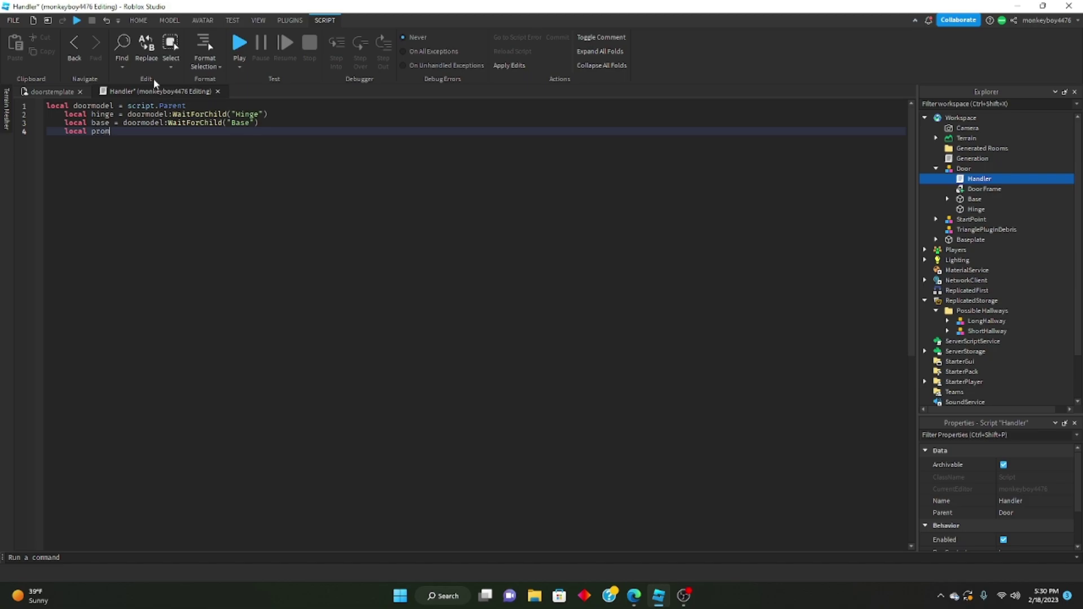
{"action": "type", "text": "pt = base:WaitForChild(\"p"}
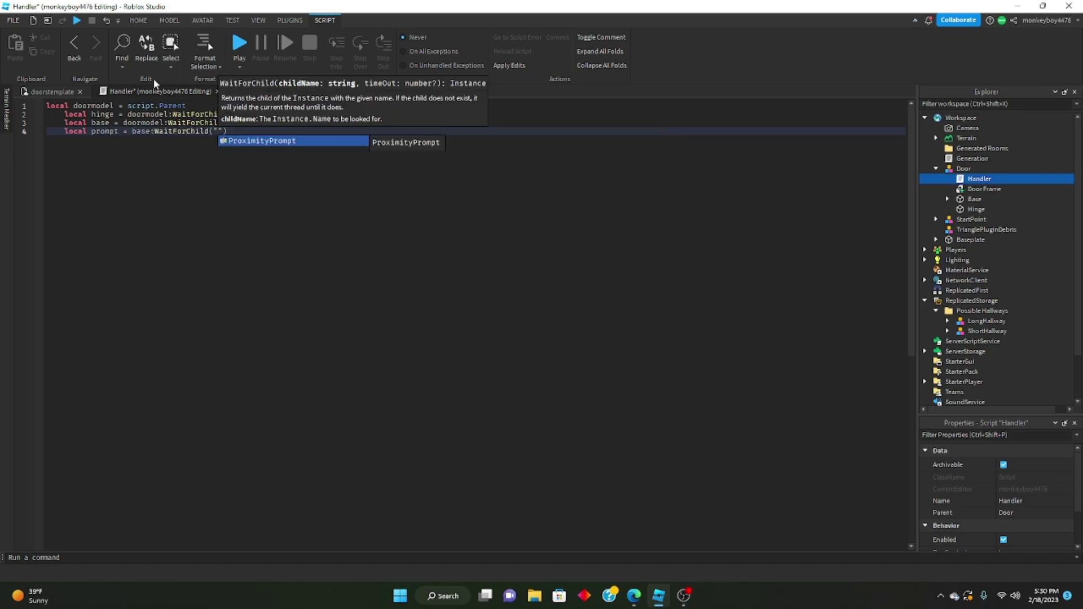
{"action": "key", "text": "Tab"}
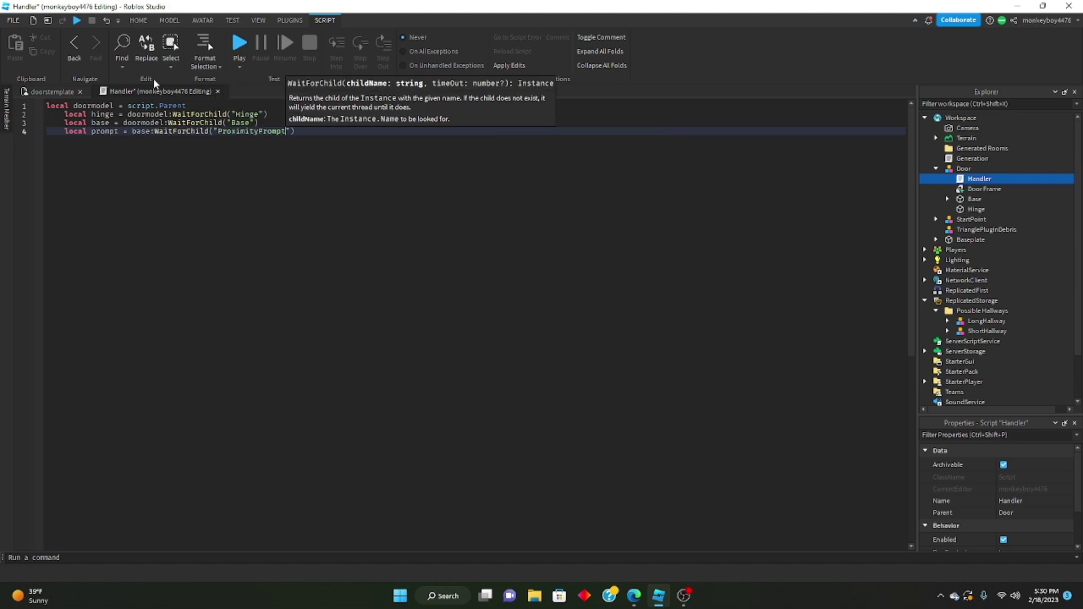
Add empty lines below the prompt declaration and keep that declaration indented like the hinge and base lines
{"action": "left_click", "coordinate": [316, 146]}
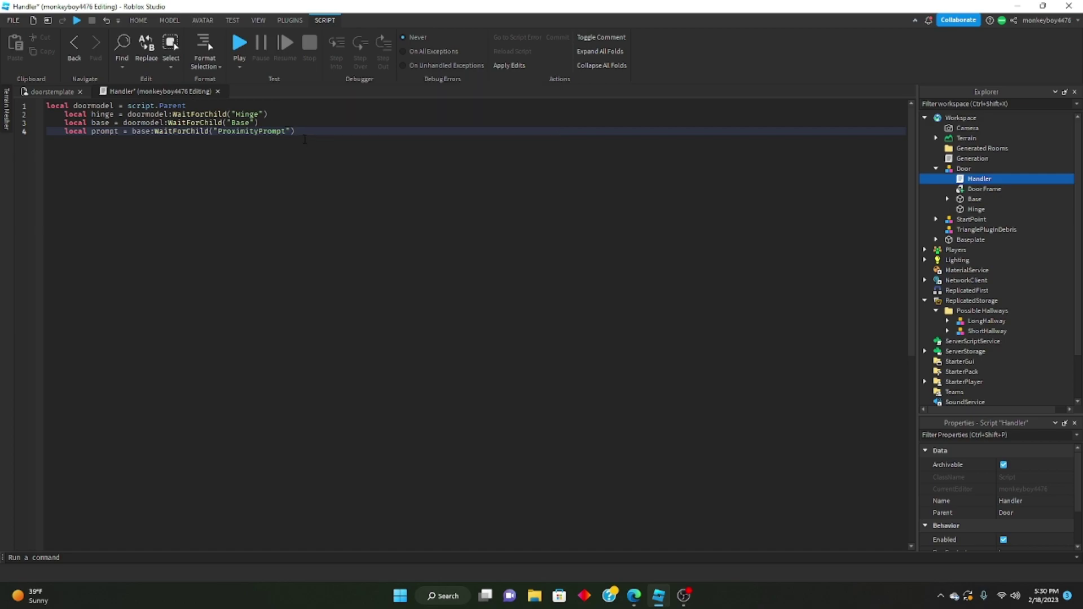
{"action": "key", "text": "Up"}
{"action": "key", "text": "Down"}
{"action": "key", "text": "Return"}
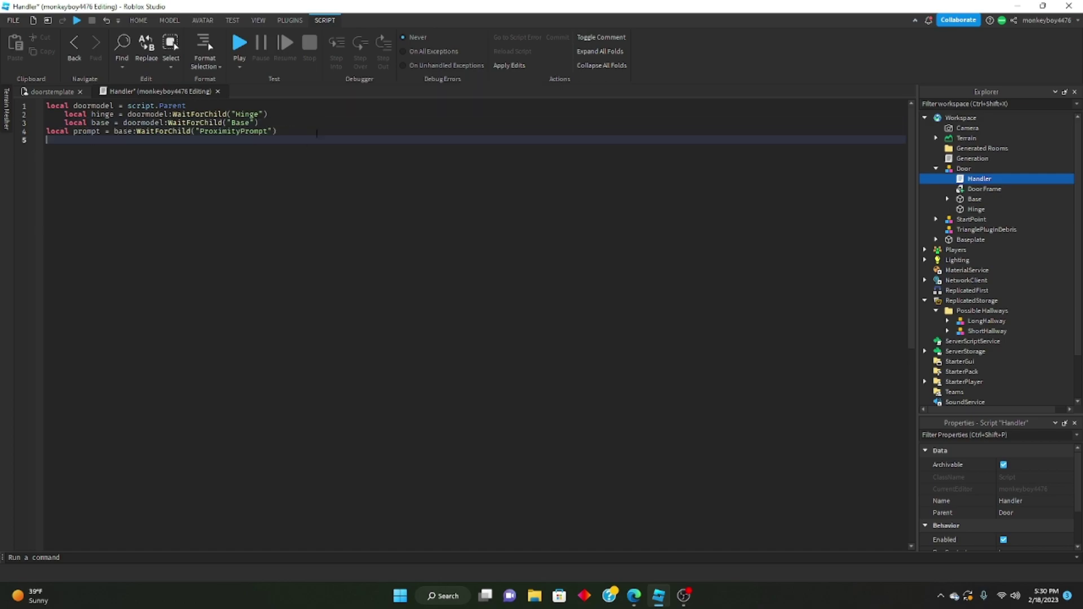
{"action": "key", "text": "Return"}
{"action": "left_click", "coordinate": [48, 133]}
{"action": "key", "text": "Tab"}
Declare TweenService on line 6 as game:GetService("TweenService"), followed by an empty line
{"action": "left_click", "coordinate": [64, 144]}
{"action": "left_click", "coordinate": [67, 151]}
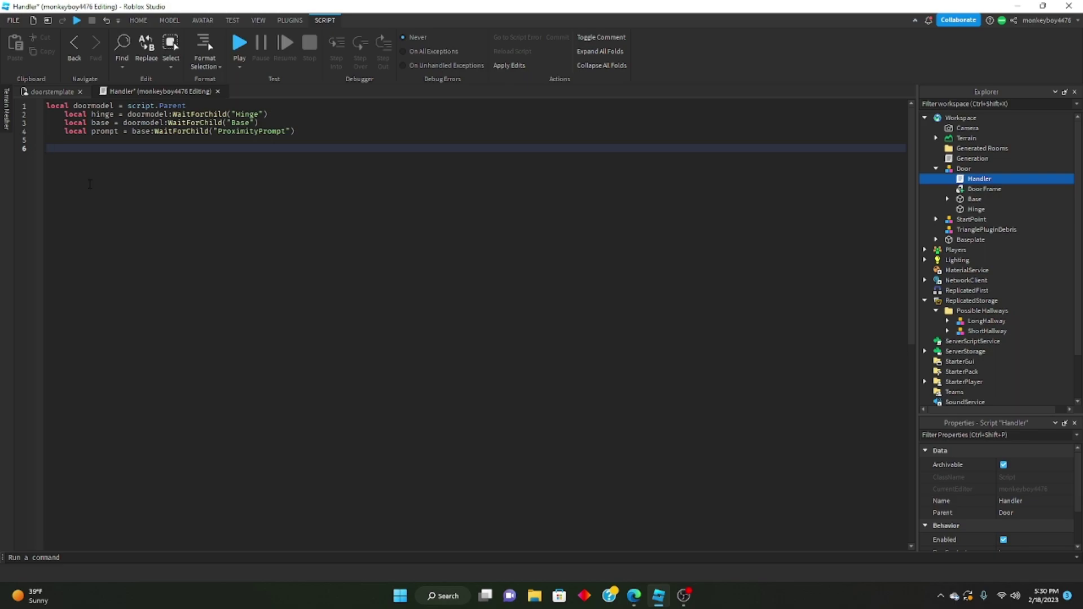
{"action": "type", "text": "local TweenService = game:GetService(\"Twe"}
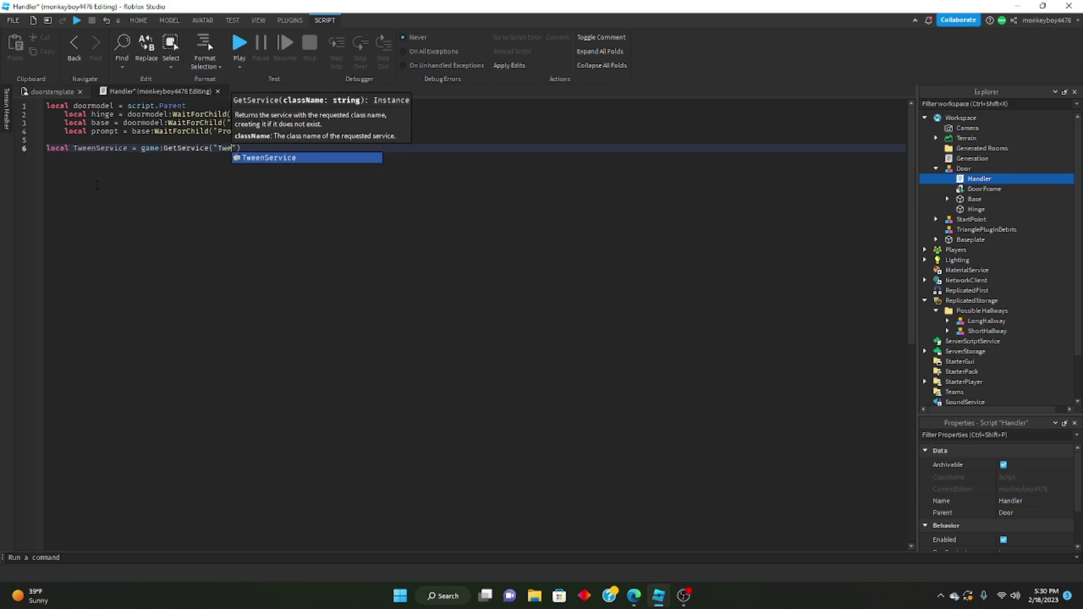
{"action": "key", "text": "Tab"}
{"action": "key", "text": "End"}
{"action": "key", "text": "Return"}
{"action": "key", "text": "Return"}
Declare an empty local table goalOpen and begin its CFrame assignment with "goalOpen.CFrame = hinge.CFrame"
{"action": "type", "text": "local"}
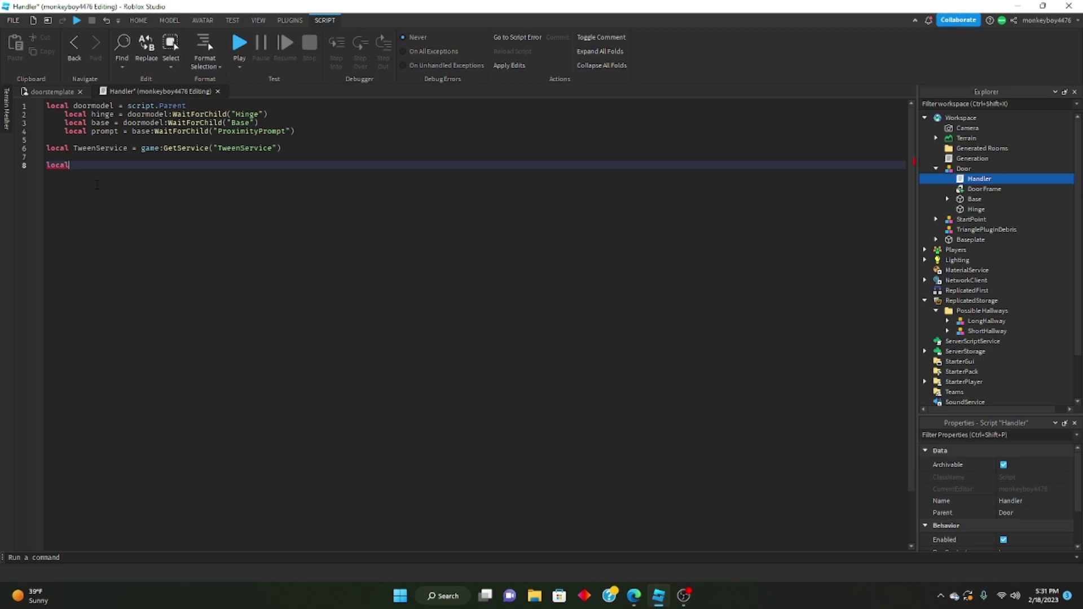
{"action": "type", "text": "goalOpen = {}"}
{"action": "key", "text": "Return"}
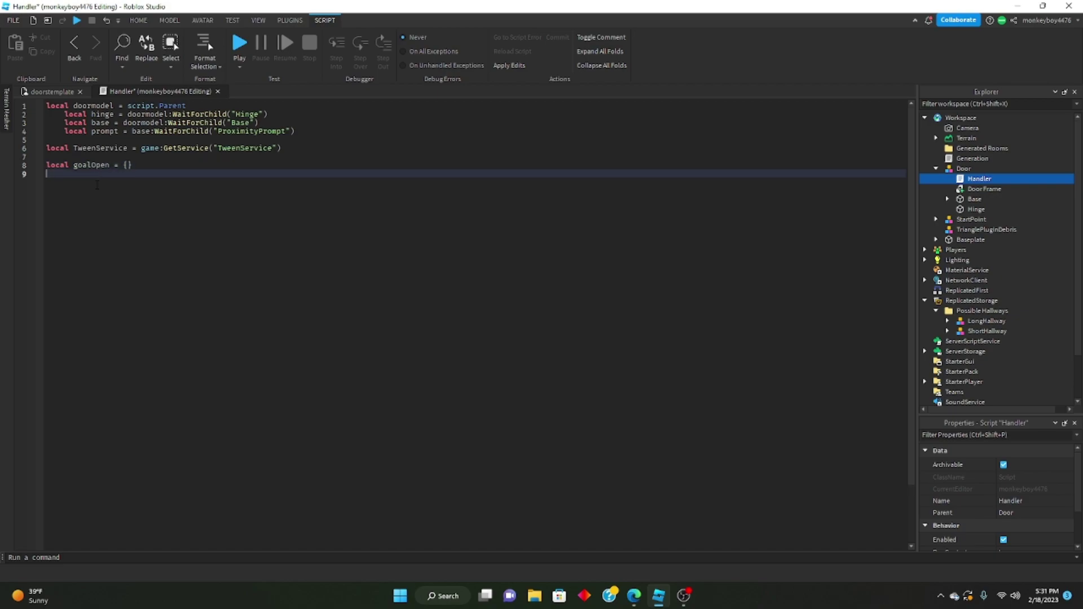
{"action": "type", "text": "goalOpen.CFrame = h"}
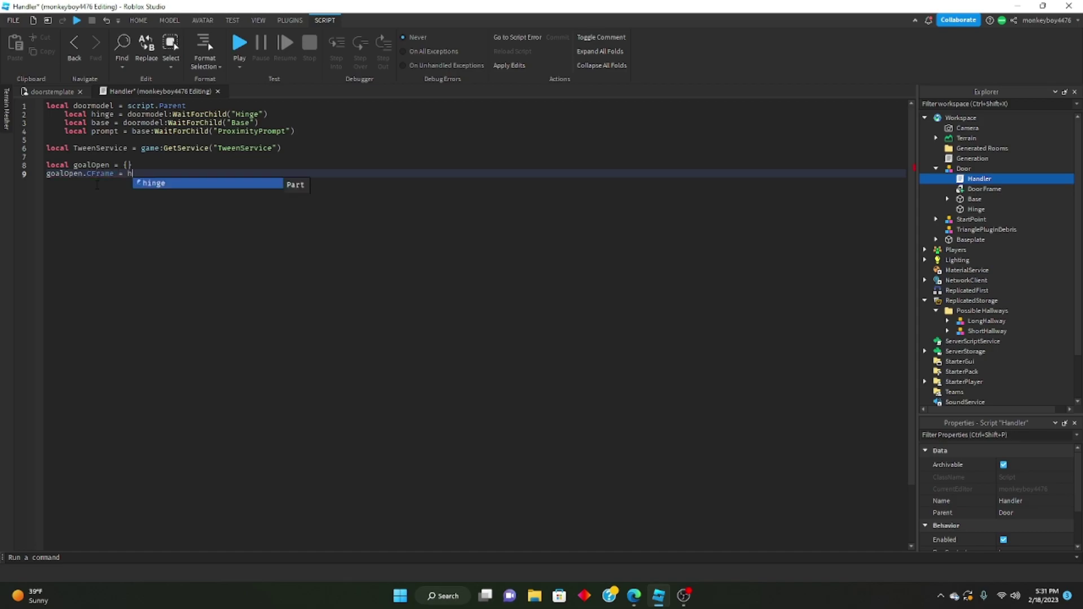
{"action": "type", "text": "inge.CFrame"}
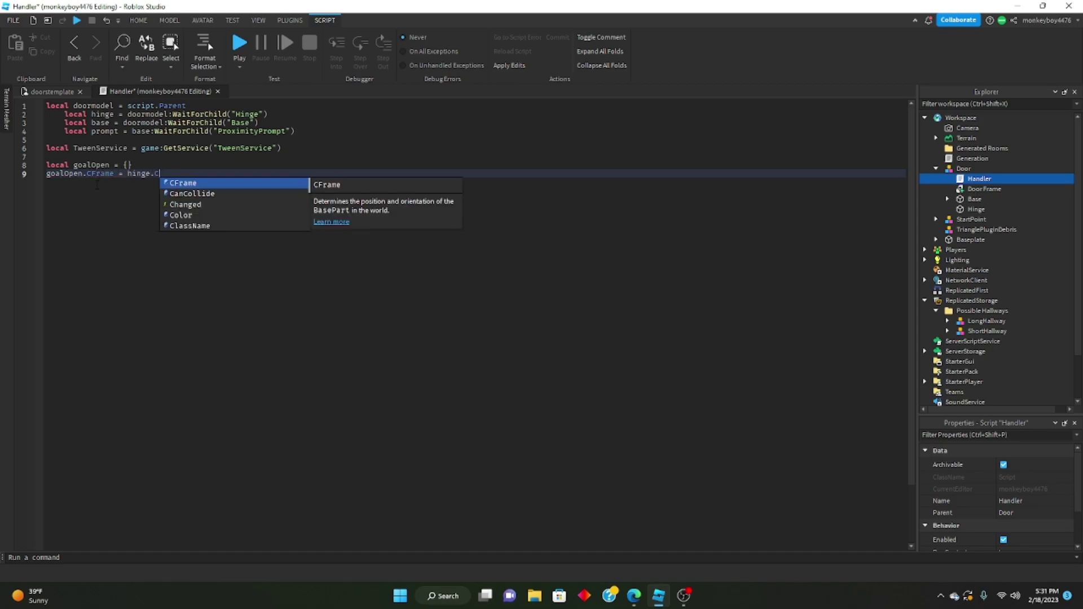
Return to the 3D view of the place and unanchor the door's Base part
{"action": "left_click", "coordinate": [62, 92]}
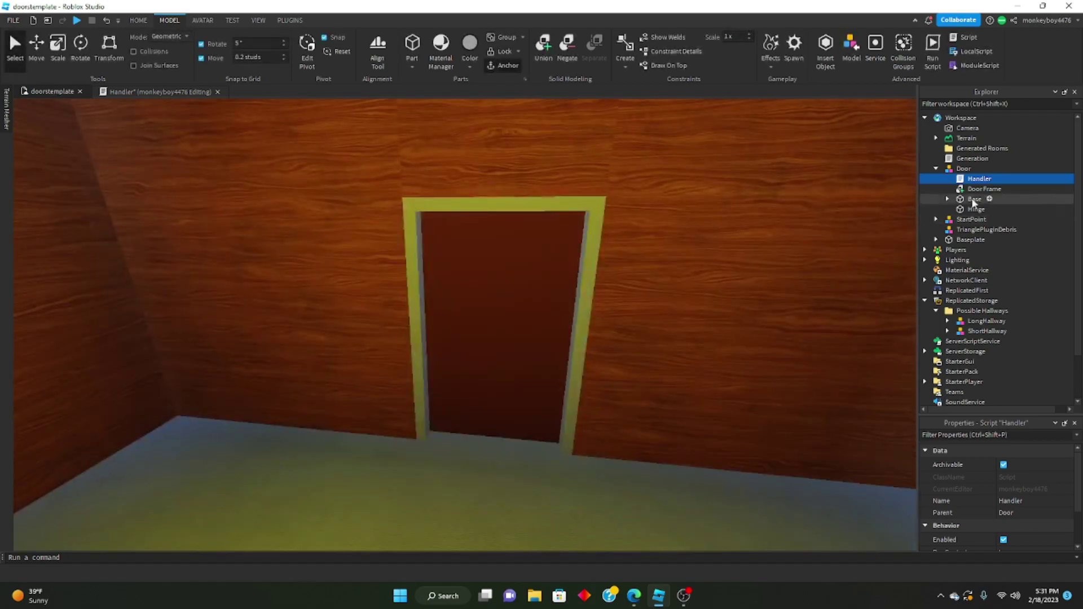
{"action": "left_click", "coordinate": [971, 208]}
{"action": "left_click", "coordinate": [972, 201]}
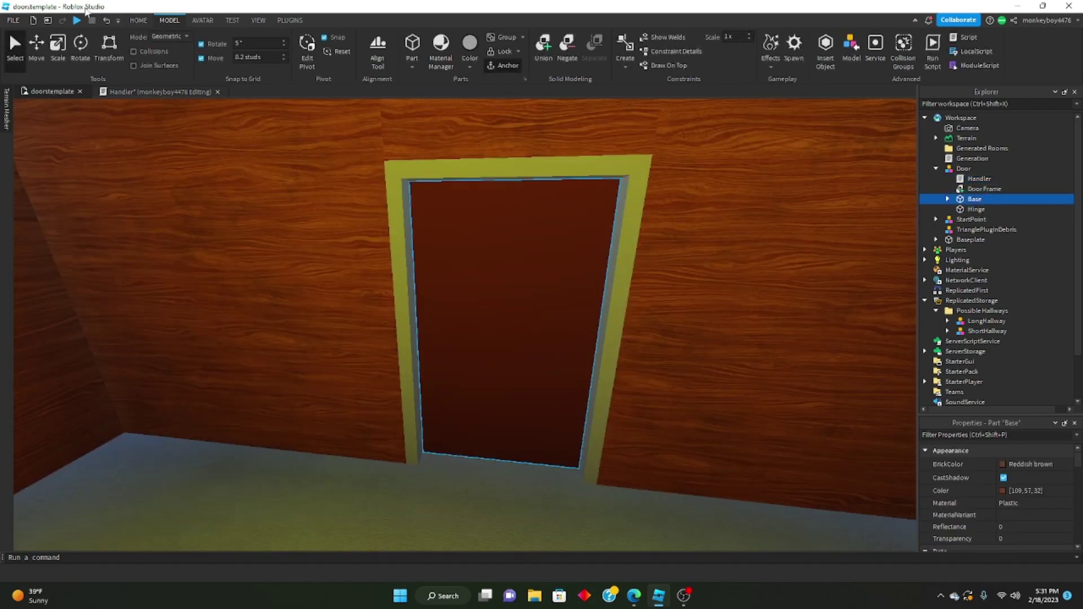
{"action": "left_click", "coordinate": [140, 20]}
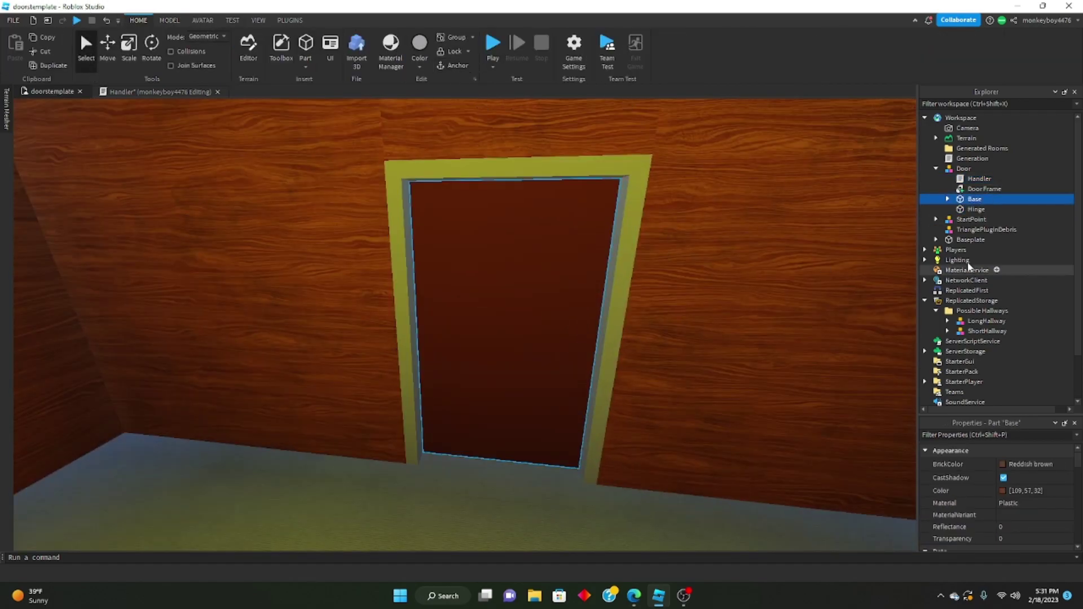
Weld the door's Hinge and Base parts together with the installed tools plugin
{"action": "left_click", "coordinate": [972, 209]}
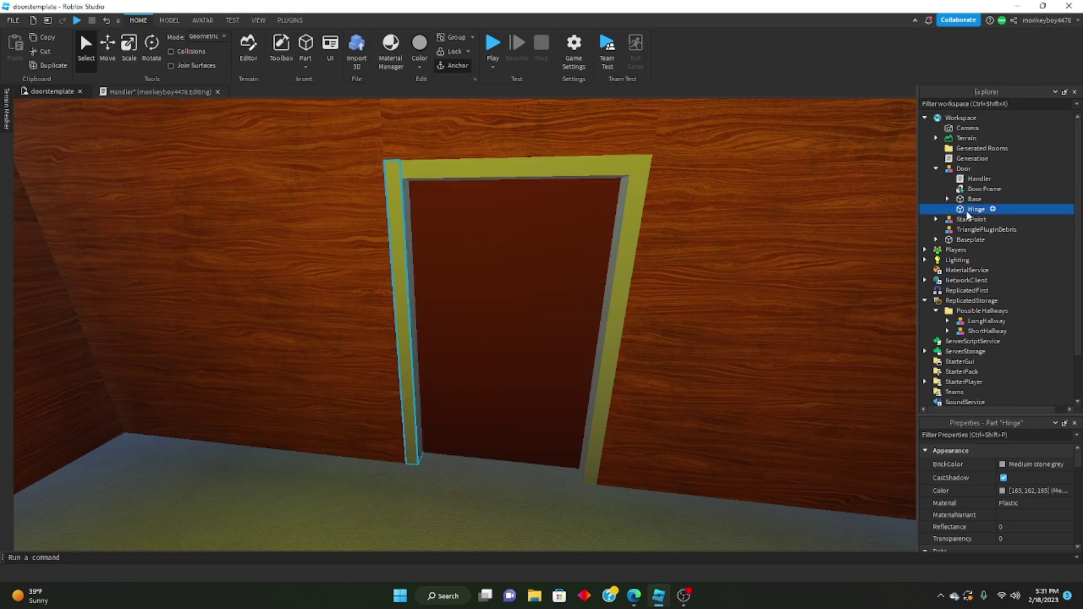
{"action": "left_click", "coordinate": [968, 201], "text": "ctrl"}
{"action": "left_click", "coordinate": [290, 21]}
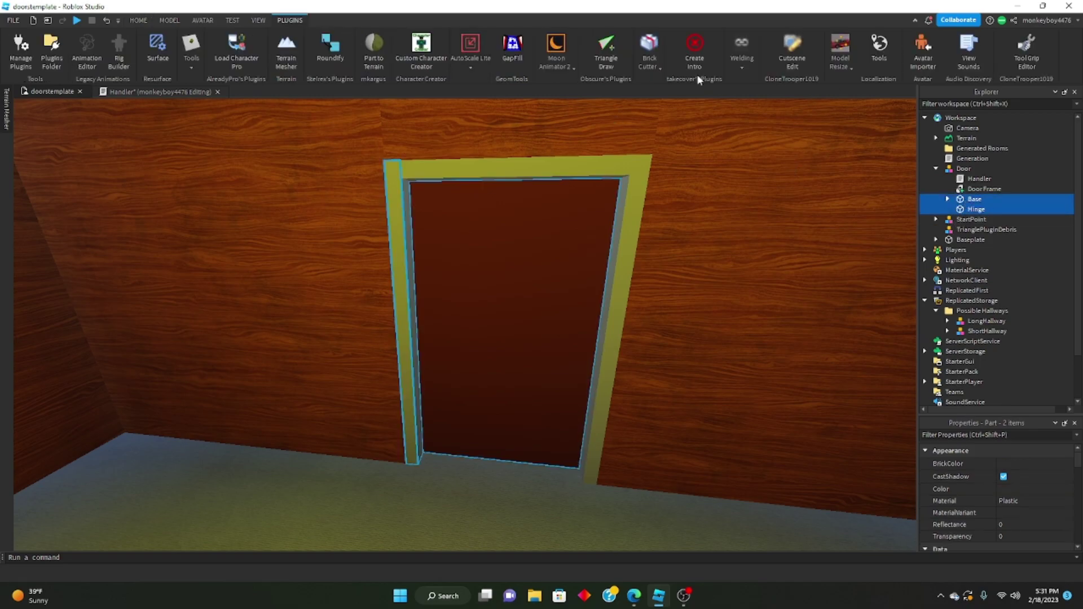
{"action": "left_click", "coordinate": [192, 53]}
{"action": "left_click", "coordinate": [314, 120]}
Check the Hinge part's anchoring and reopen the Handler script
{"action": "left_click", "coordinate": [973, 209]}
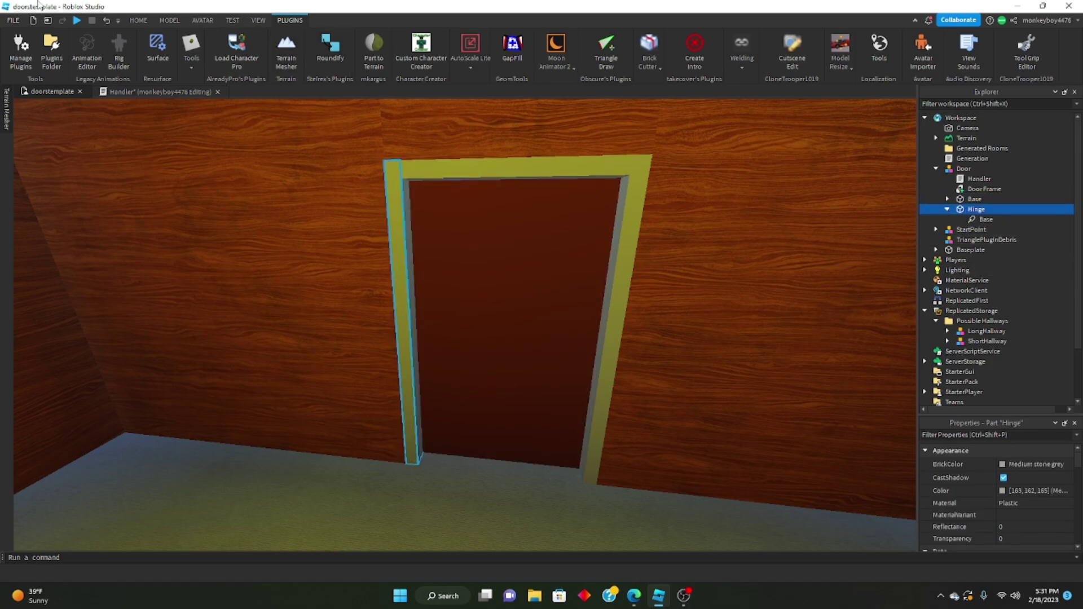
{"action": "left_click", "coordinate": [136, 20]}
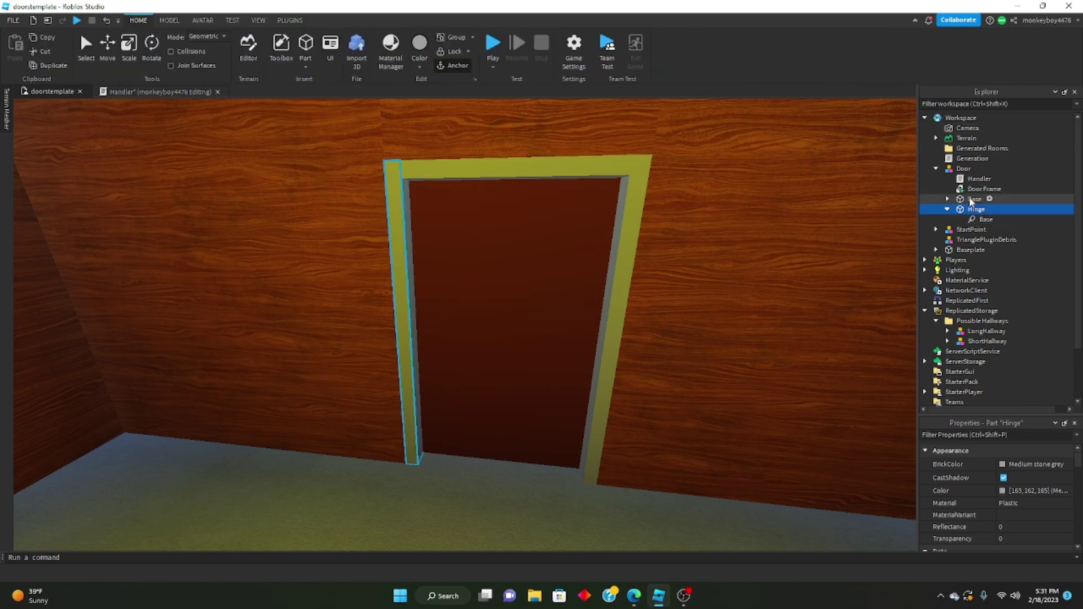
{"action": "double_click", "coordinate": [1008, 179]}
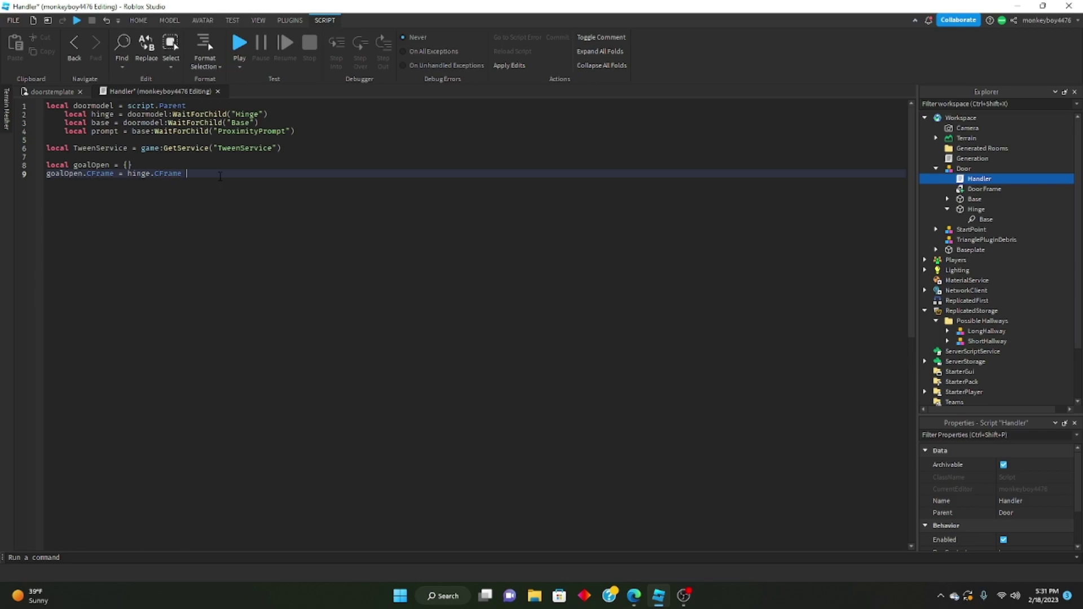
Complete the goalOpen.CFrame assignment by multiplying hinge.CFrame by "CFrame.Angles(0, math.rad(90), 0)"
{"action": "type", "text": "* CFrame.An"}
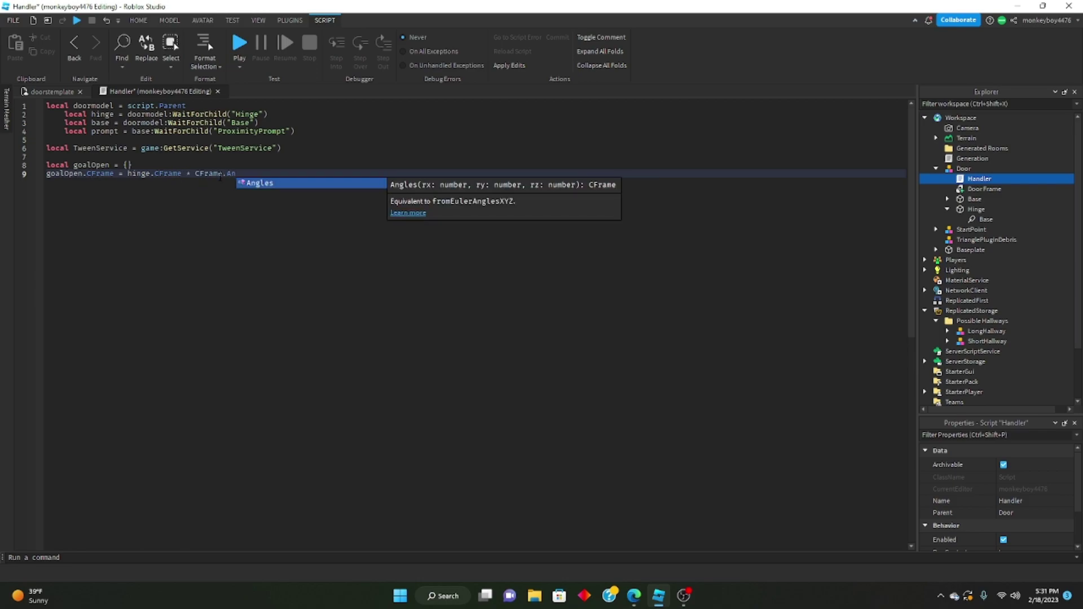
{"action": "key", "text": "Tab"}
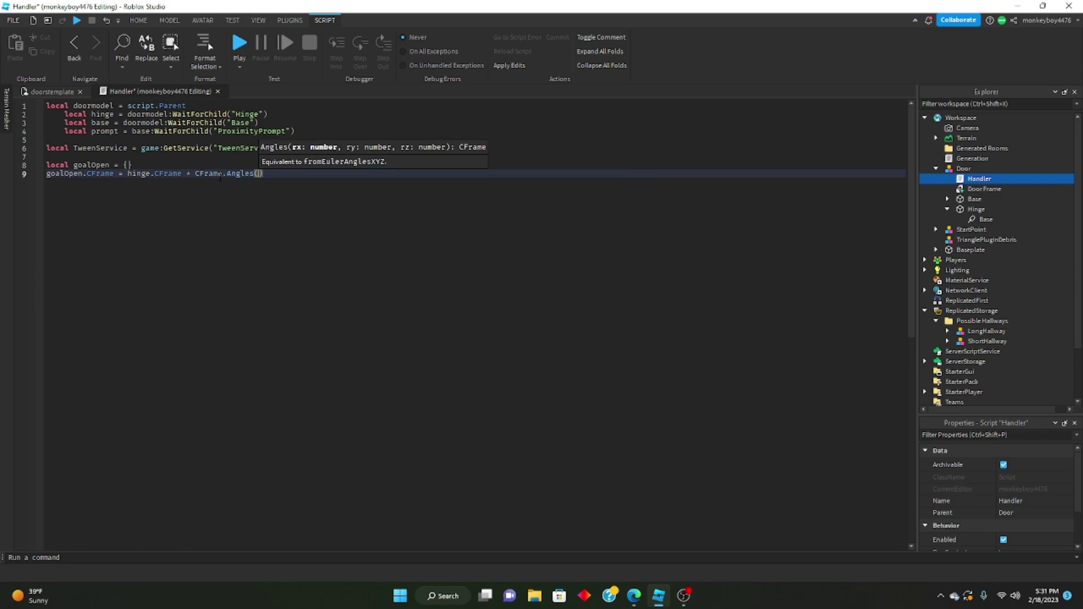
{"action": "type", "text": "0, math"}
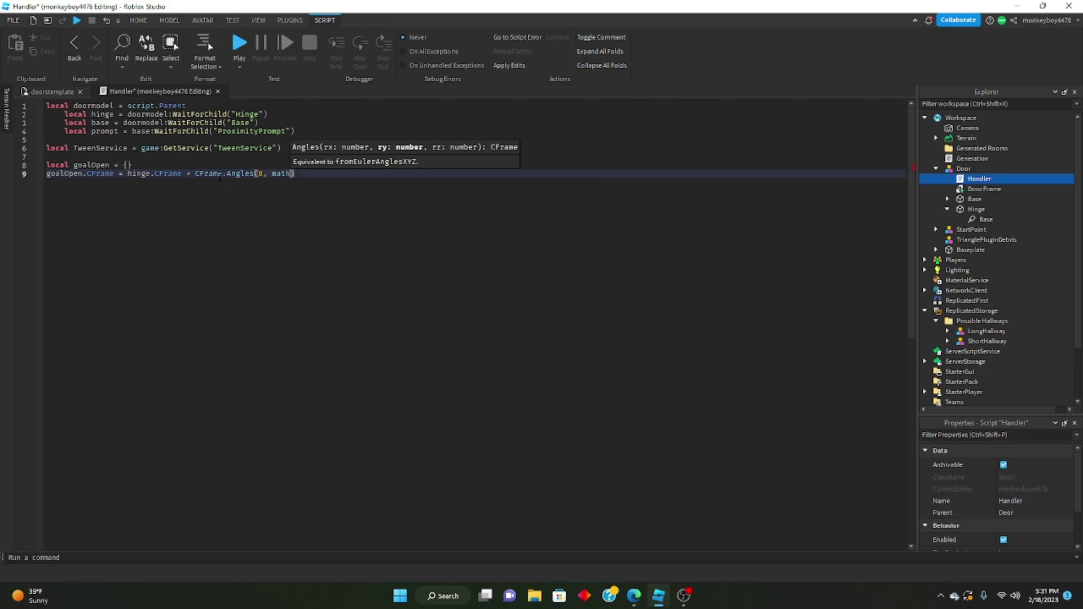
{"action": "type", "text": ".rad("}
{"action": "key", "text": "Tab"}
{"action": "type", "text": "90"}
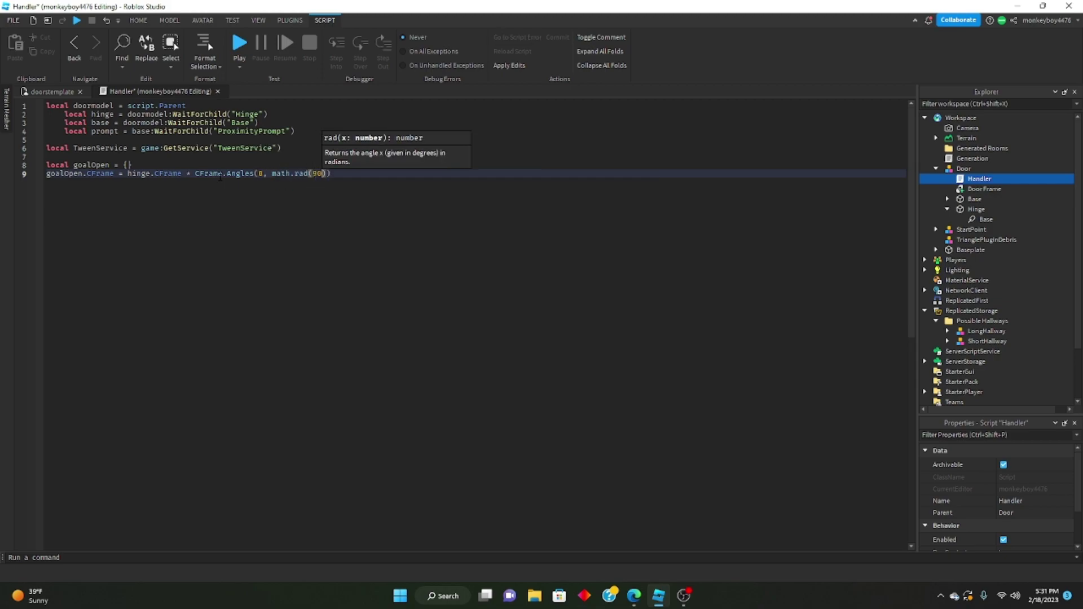
{"action": "type", "text": "), 0)"}
{"action": "key", "text": "Return"}
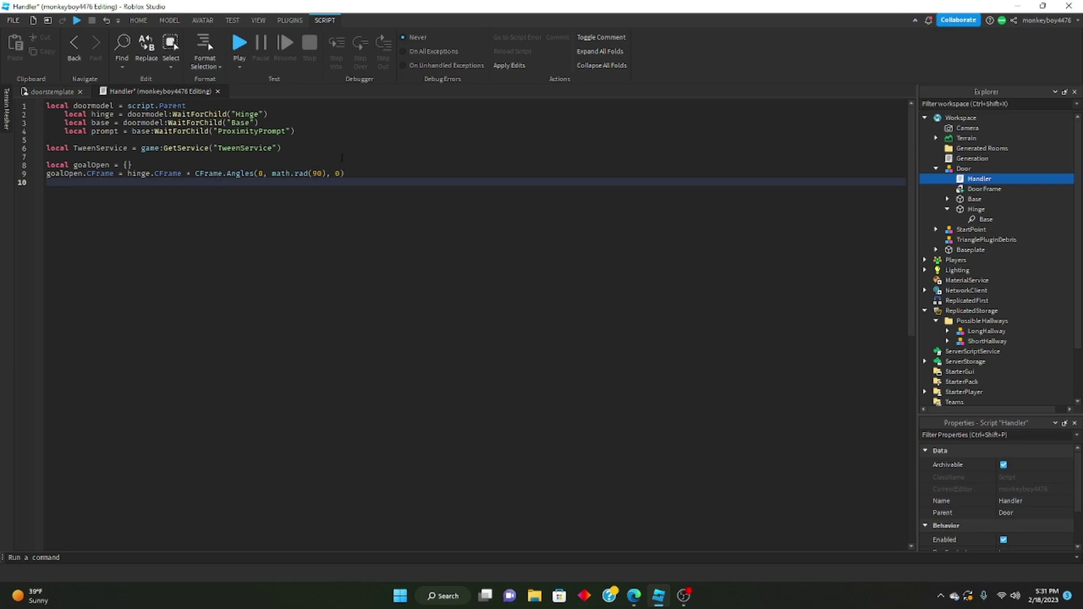
{"action": "double_click", "coordinate": [318, 173]}
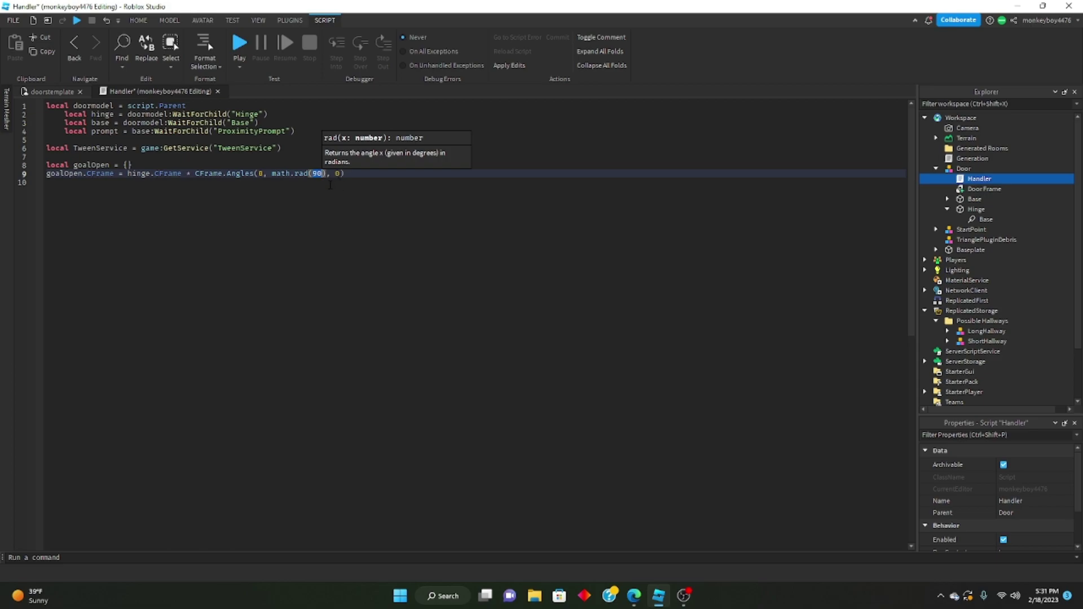
{"action": "type", "text": "10"}
{"action": "key", "text": "BackSpace"}
{"action": "key", "text": "BackSpace"}
{"action": "type", "text": "90"}
Declare an empty local table goalClose below the goalOpen lines, separated by a blank line
{"action": "left_click", "coordinate": [359, 183]}
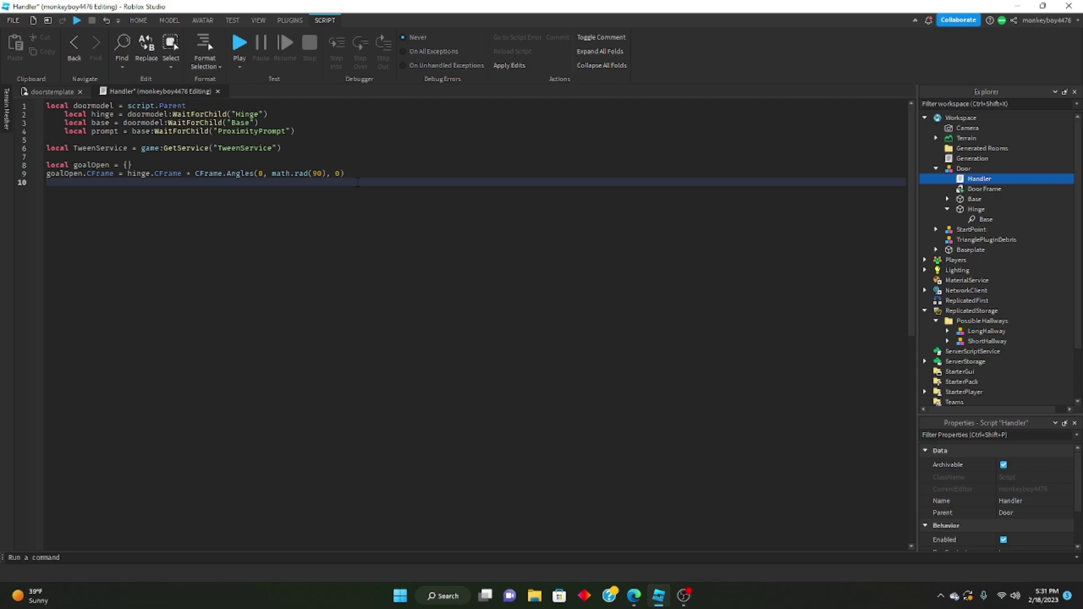
{"action": "key", "text": "Return"}
{"action": "type", "text": "local goal"}
{"action": "key", "text": "BackSpace"}
{"action": "type", "text": "Clos"}
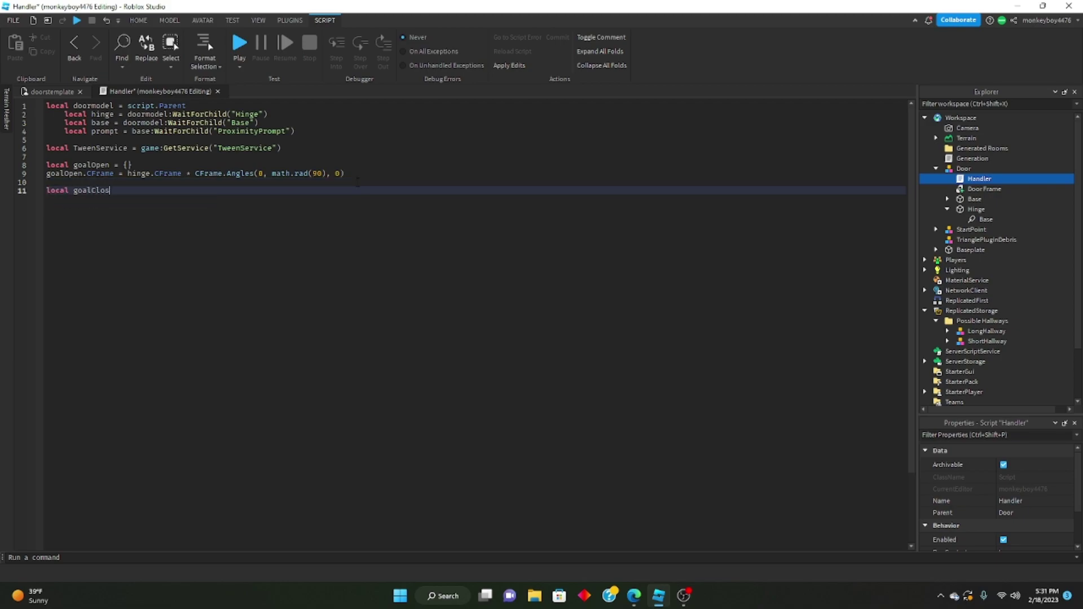
{"action": "type", "text": "e = {}"}
{"action": "key", "text": "Return"}
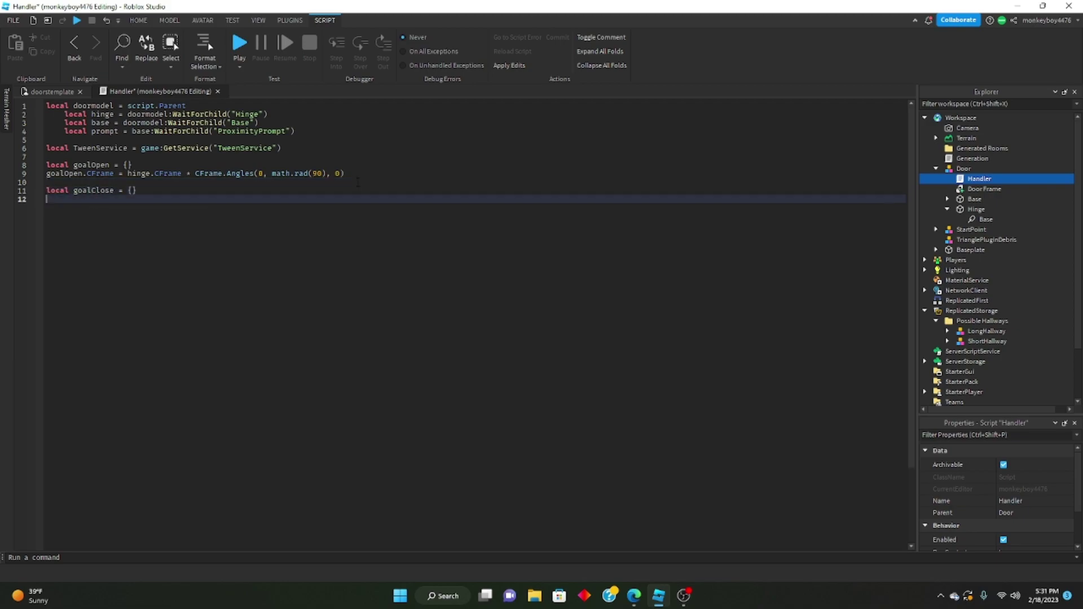
Assign the closed position with "goalClose.CFrame = hinge.CFrame * CFrame.Angles(0,0,0)"
{"action": "type", "text": "goalC"}
{"action": "key", "text": "Tab"}
{"action": "type", "text": "="}
{"action": "type", "text": "CFrame "}
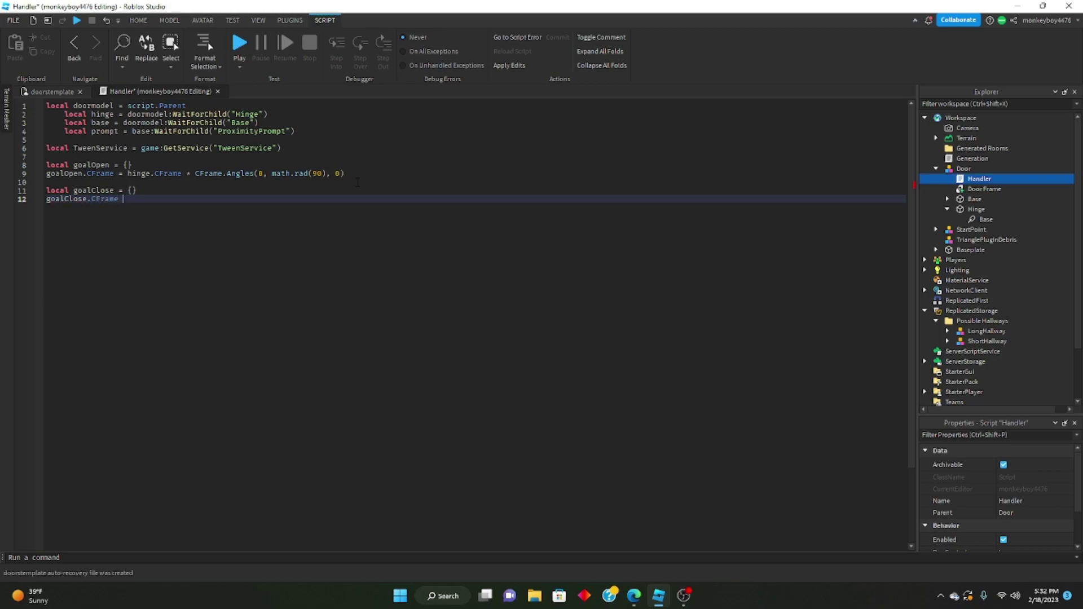
{"action": "type", "text": "= hinge.CFrame * CFrame.A"}
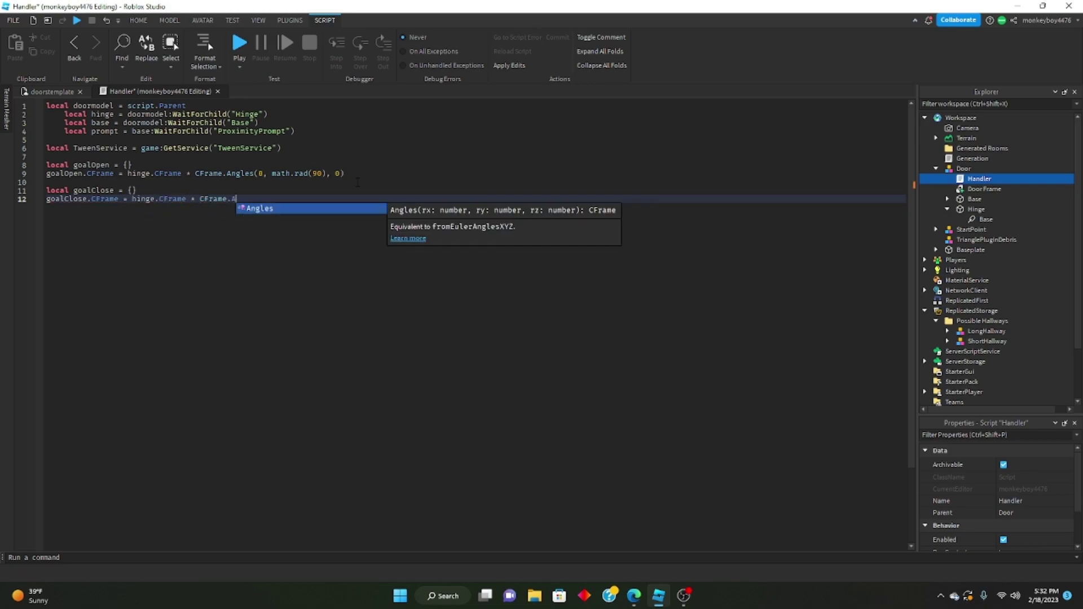
{"action": "type", "text": "ngles(0,0,0"}
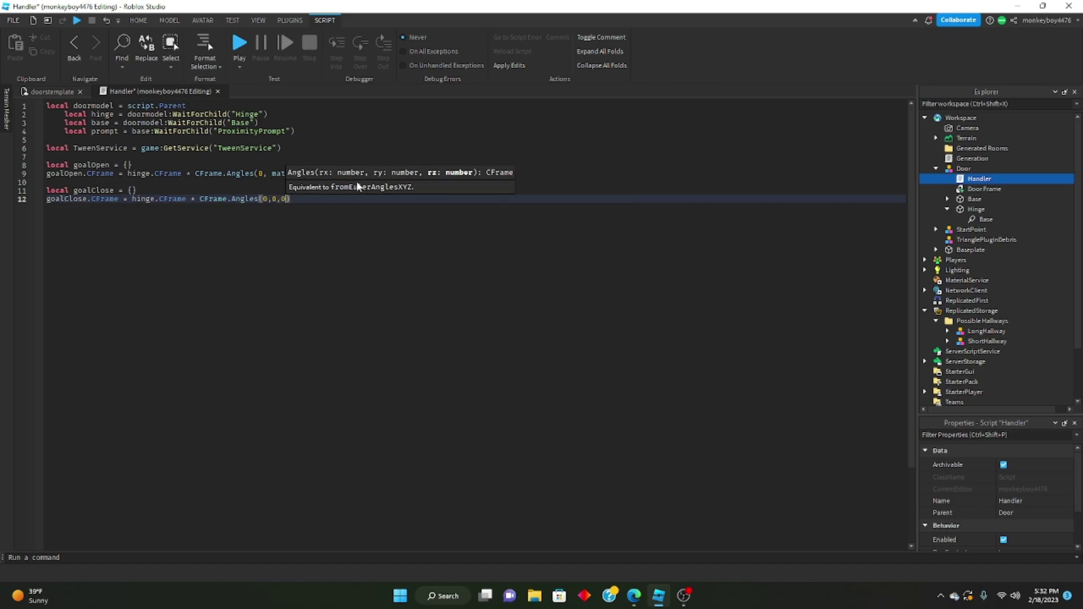
{"action": "key", "text": "Right"}
{"action": "key", "text": "Return"}
{"action": "key", "text": "Return"}
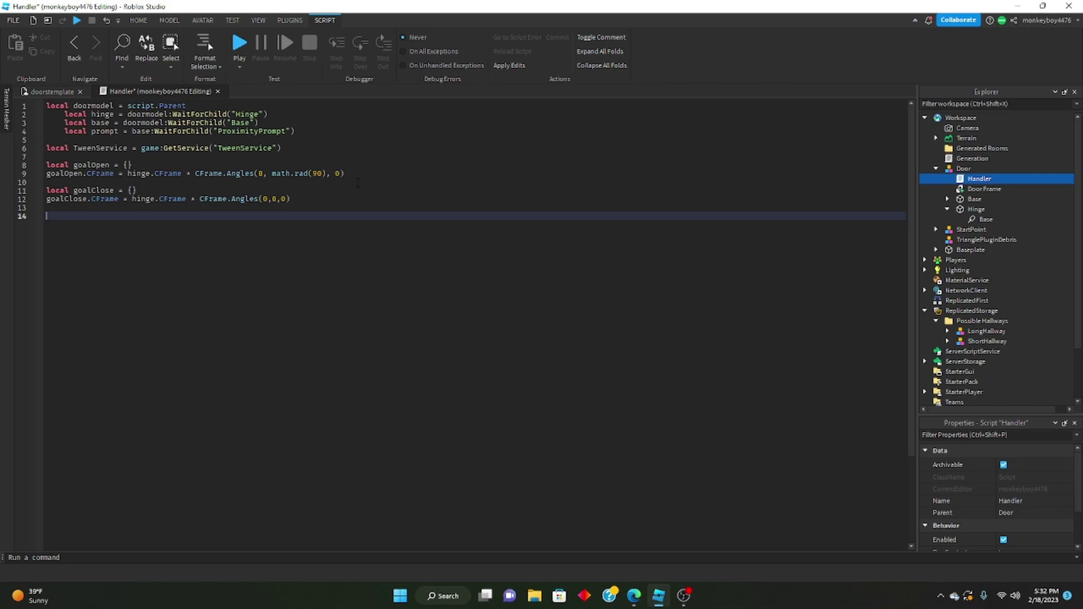
Declare the tween settings with "local info = TweenInfo.new(0.5, Enum.EasingStyle.Quint)"
{"action": "type", "text": "local in"}
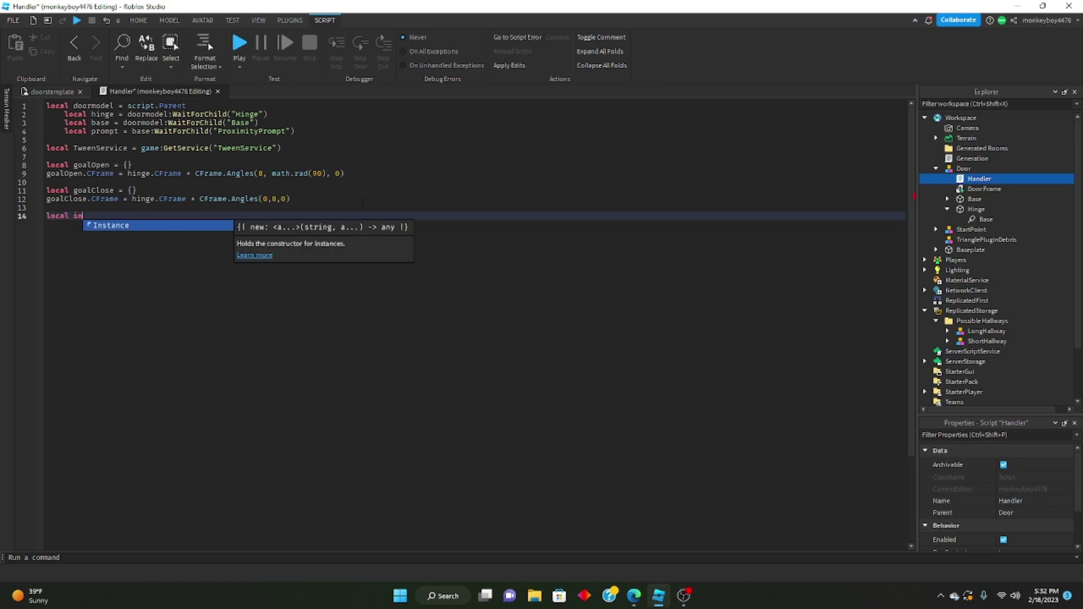
{"action": "type", "text": "fo = TweenInfo.new(0"}
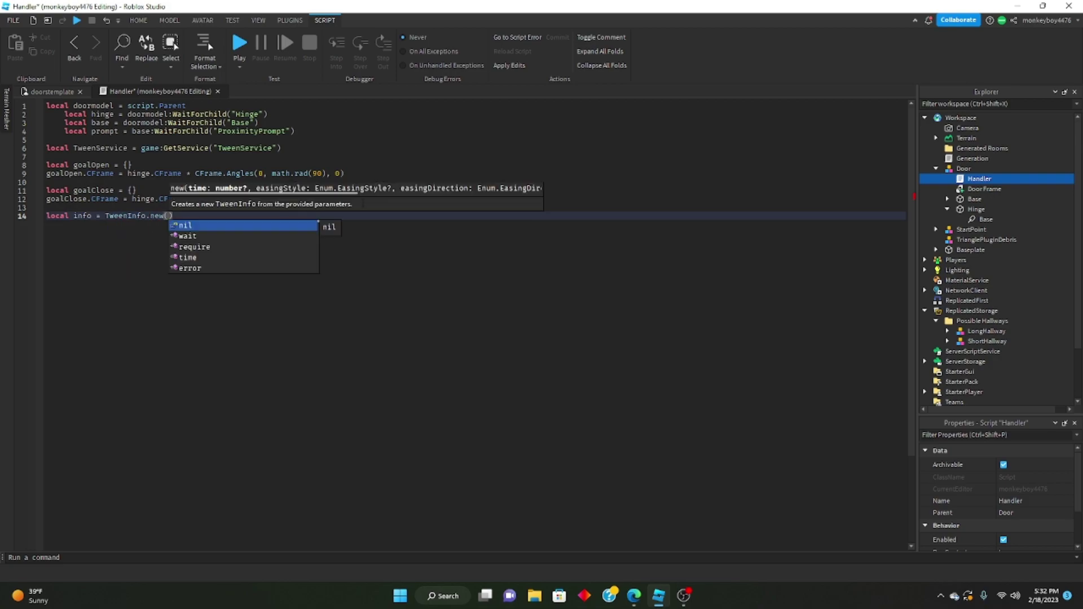
{"action": "type", "text": ".5, "}
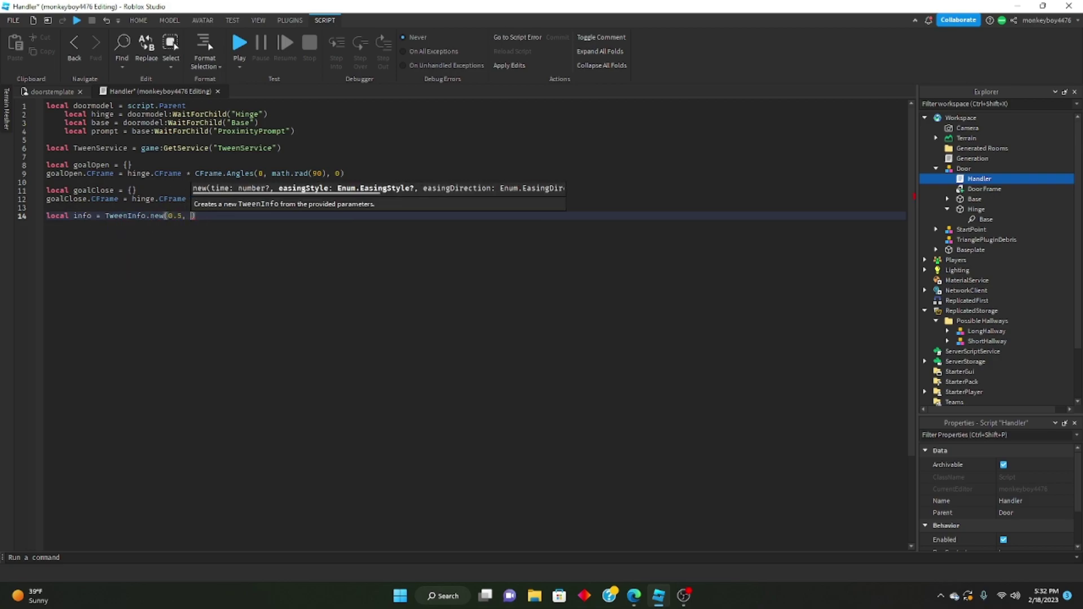
{"action": "type", "text": "Enum.EasingStyle.Qu"}
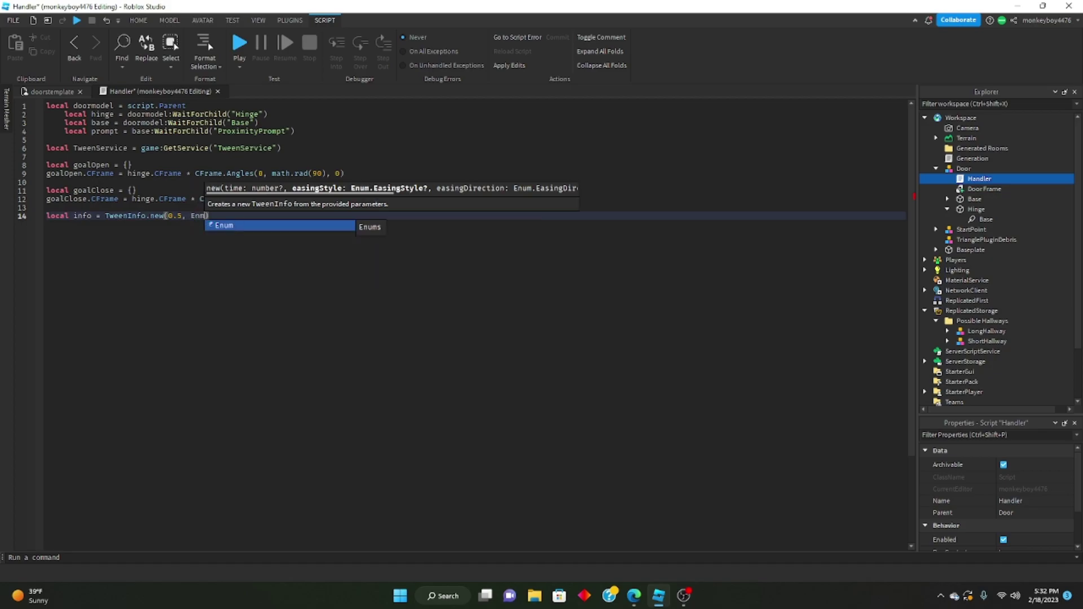
{"action": "key", "text": "Tab"}
{"action": "type", "text": ")"}
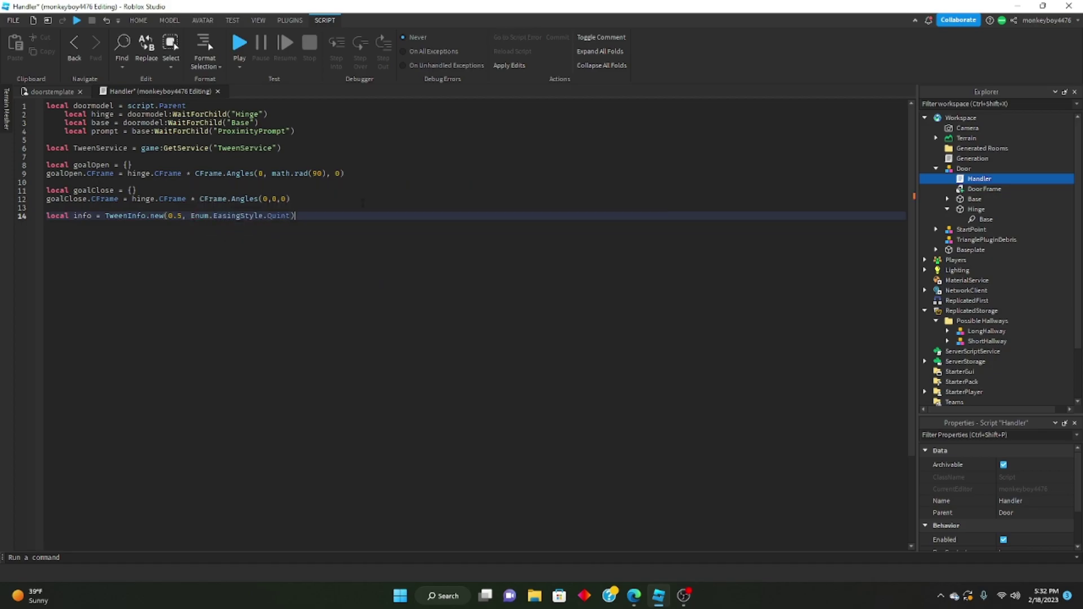
{"action": "key", "text": "Return"}
{"action": "key", "text": "Return"}
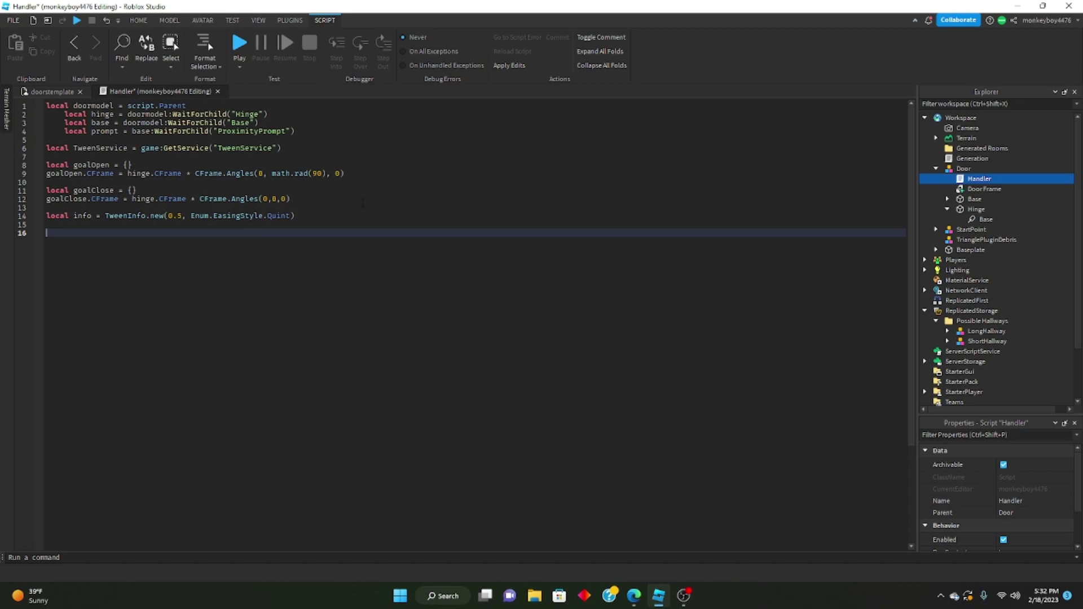
Create the opening tween with "local tweenOpen = TweenService:Create(hinge, info, goalOpen)"
{"action": "type", "text": "local tweenOpen = TweenService:Create(hinge,"}
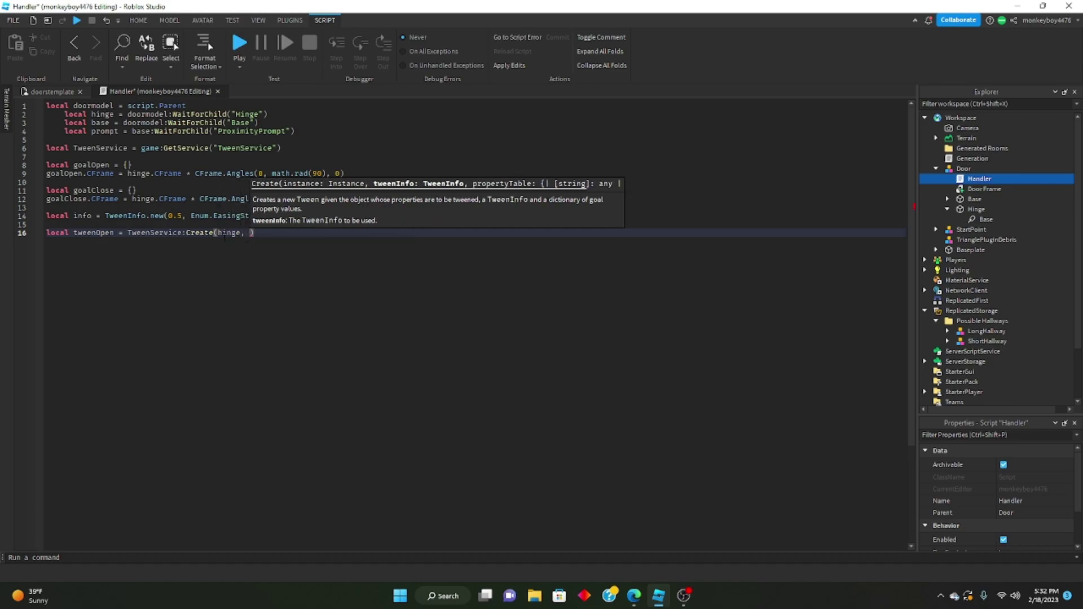
{"action": "left_click", "coordinate": [224, 234]}
{"action": "left_click", "coordinate": [246, 233]}
{"action": "left_click", "coordinate": [250, 234]}
{"action": "left_click_drag", "start_coordinate": [228, 234], "coordinate": [65, 233]}
{"action": "left_click", "coordinate": [243, 225]}
{"action": "left_click", "coordinate": [252, 232]}
{"action": "type", "text": "info, goal"}
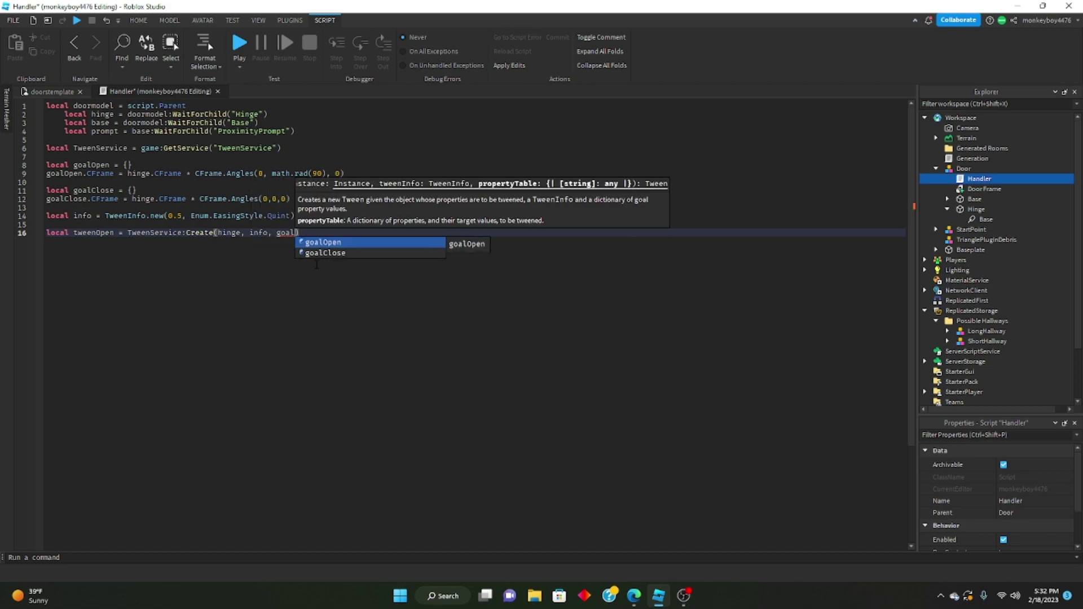
{"action": "key", "text": "Tab"}
{"action": "key", "text": "End"}
{"action": "key", "text": "Return"}
Create the closing tween with "local tweenClose = TweenService:Create(hinge, info, goalClose)"
{"action": "type", "text": "local "}
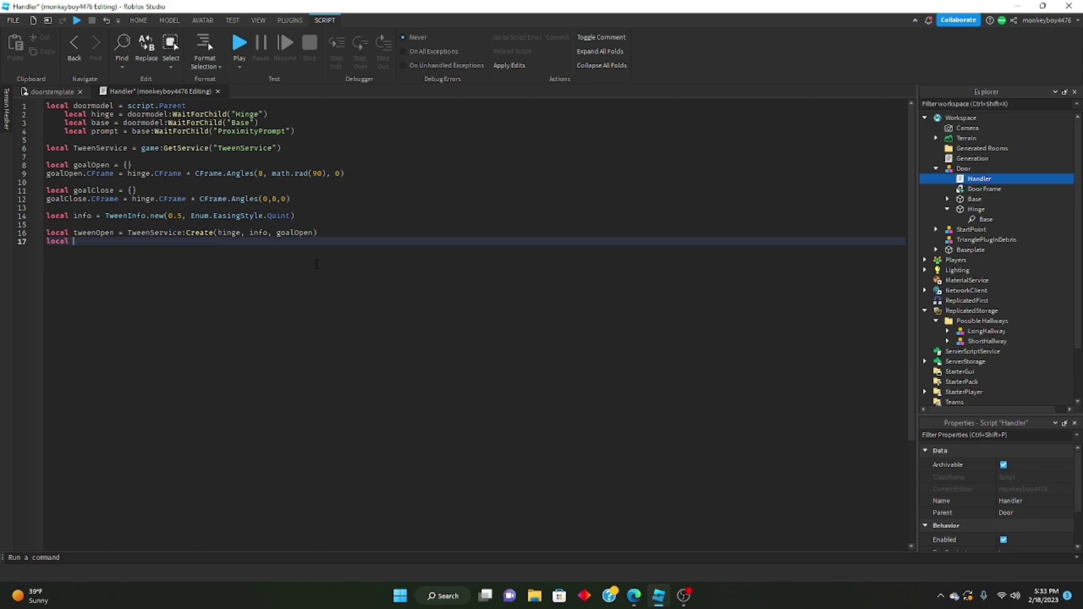
{"action": "type", "text": "tweenClose = Twee"}
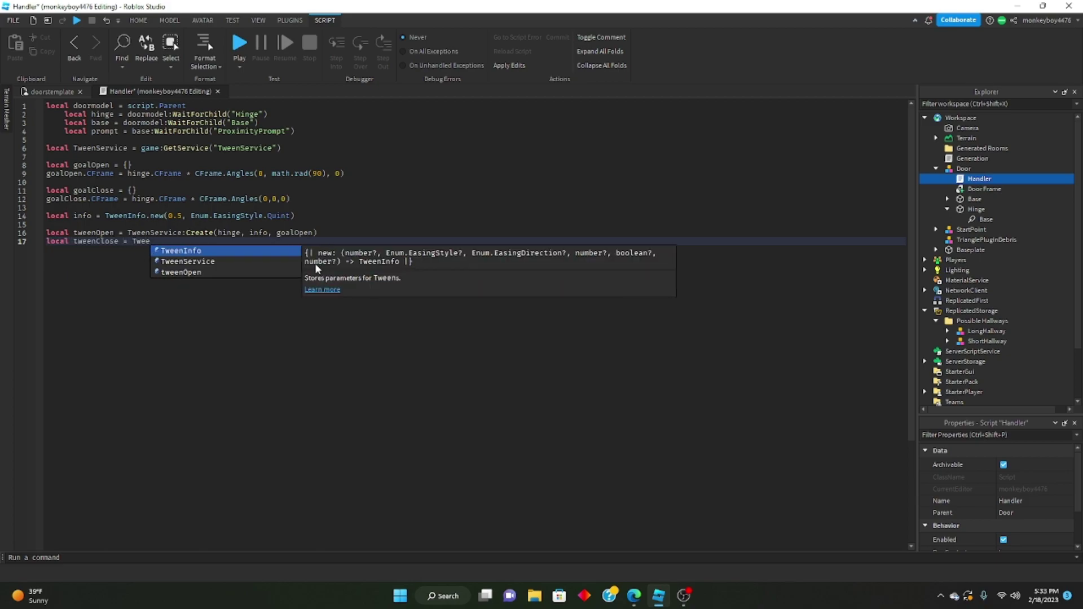
{"action": "key", "text": "Down"}
{"action": "key", "text": "Tab"}
{"action": "type", "text": ":"}
{"action": "key", "text": "Tab"}
{"action": "type", "text": "("}
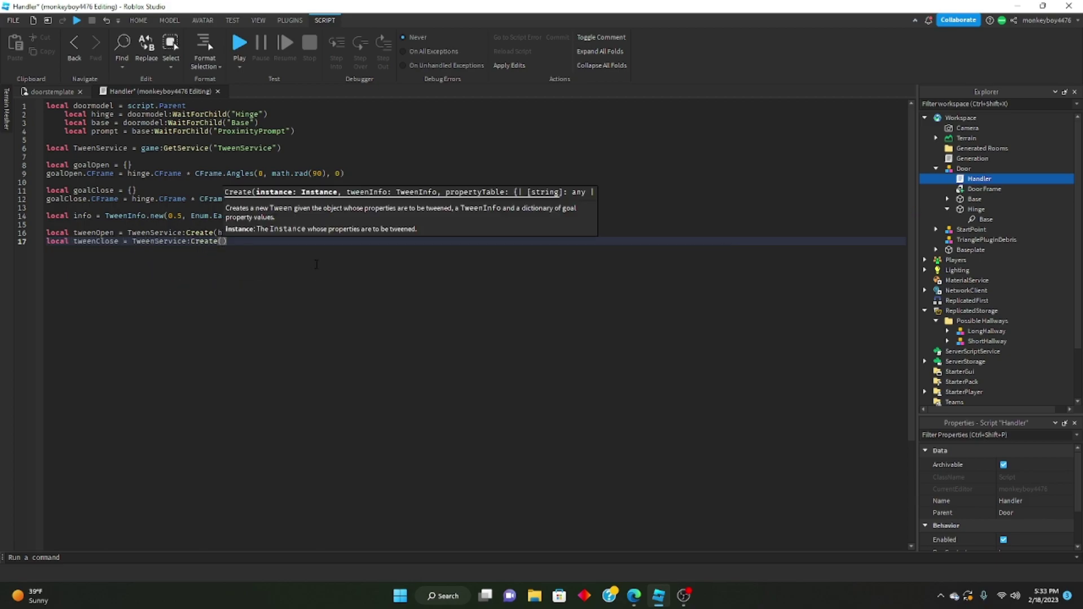
{"action": "type", "text": "hinge, info,"}
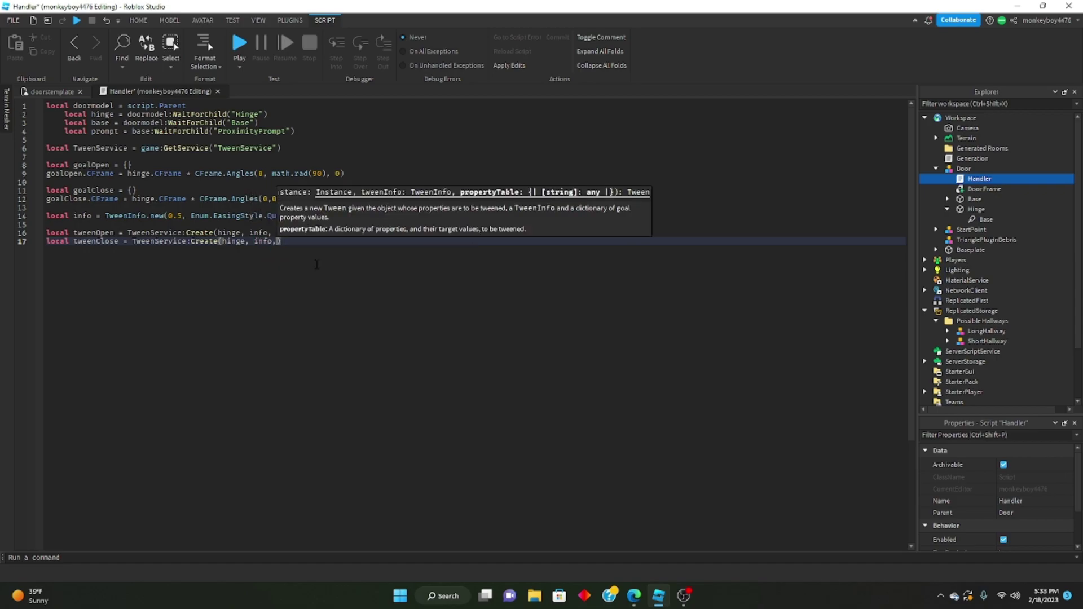
{"action": "type", "text": " goalCl"}
{"action": "key", "text": "Tab"}
{"action": "type", "text": ")"}
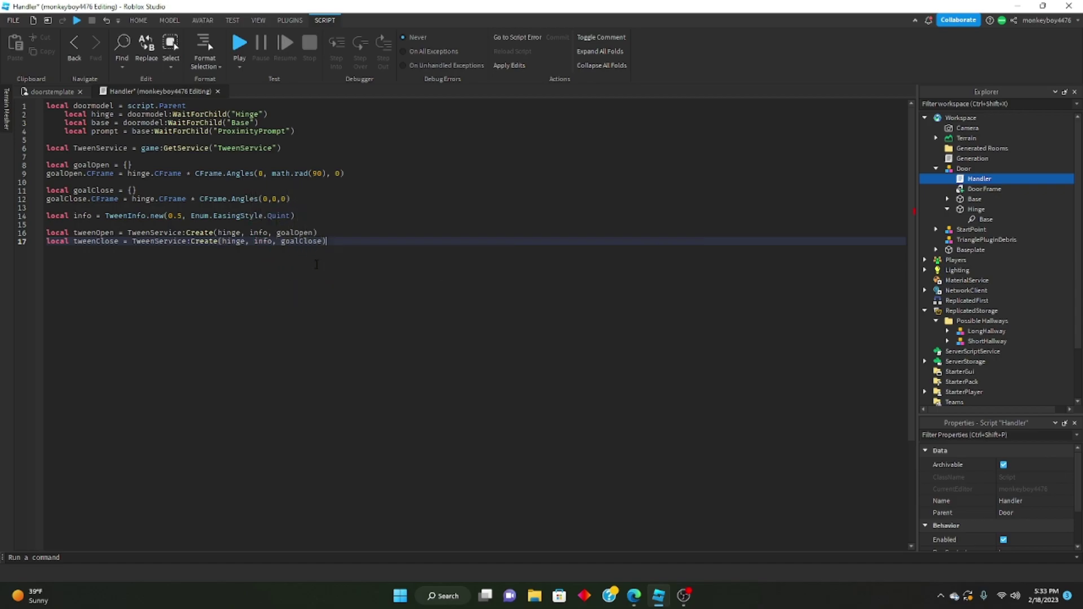
{"action": "key", "text": "Return"}
{"action": "key", "text": "Return"}
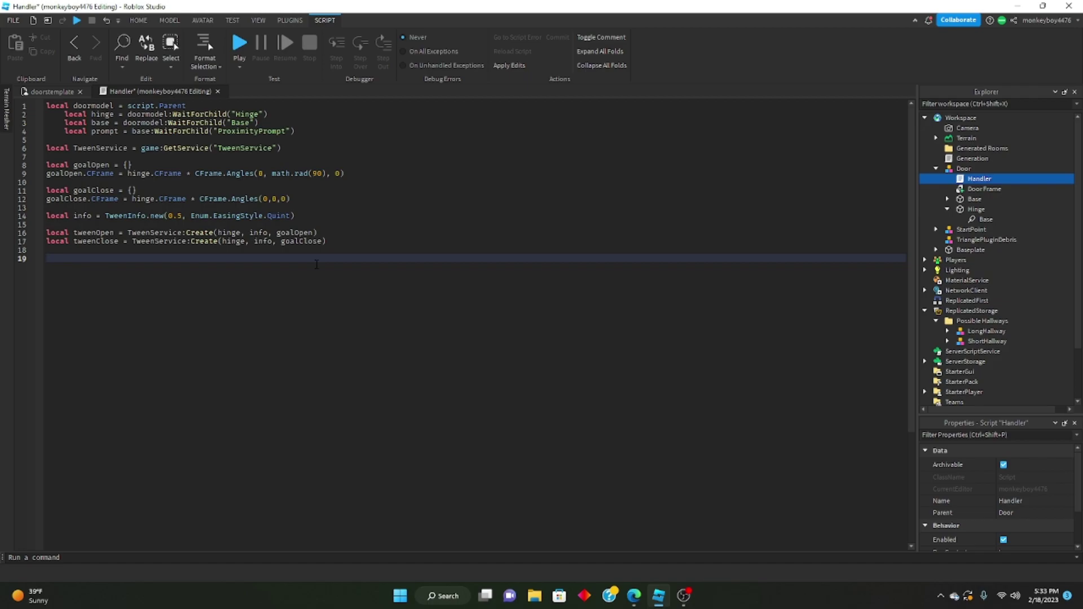
Declare a local debounce variable set to false below the tweens
{"action": "type", "text": "local de"}
{"action": "type", "text": "bounce = false"}
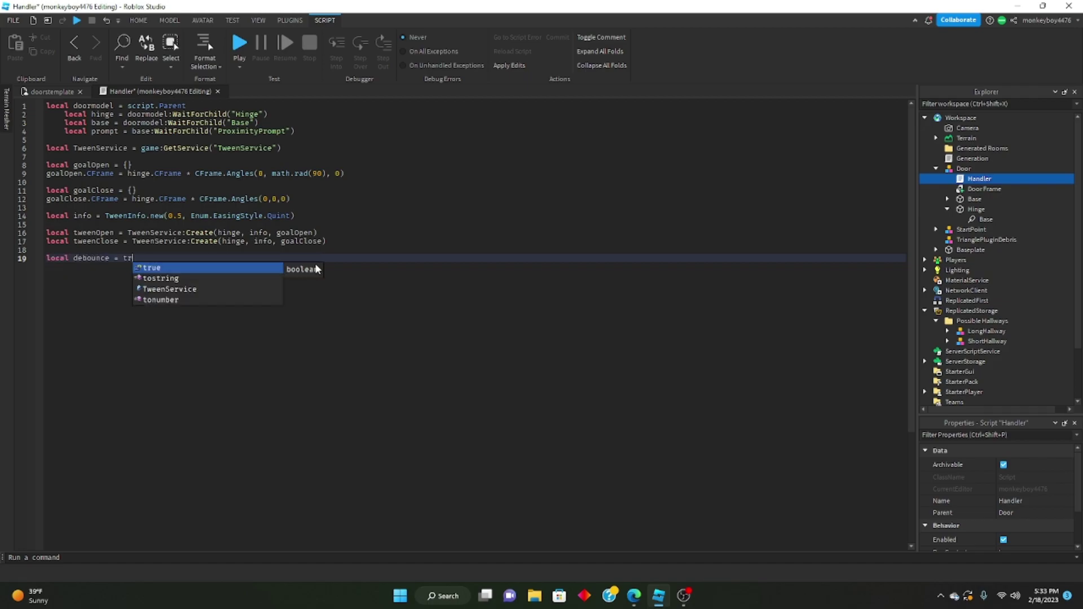
{"action": "key", "text": "Return"}
{"action": "key", "text": "Return"}
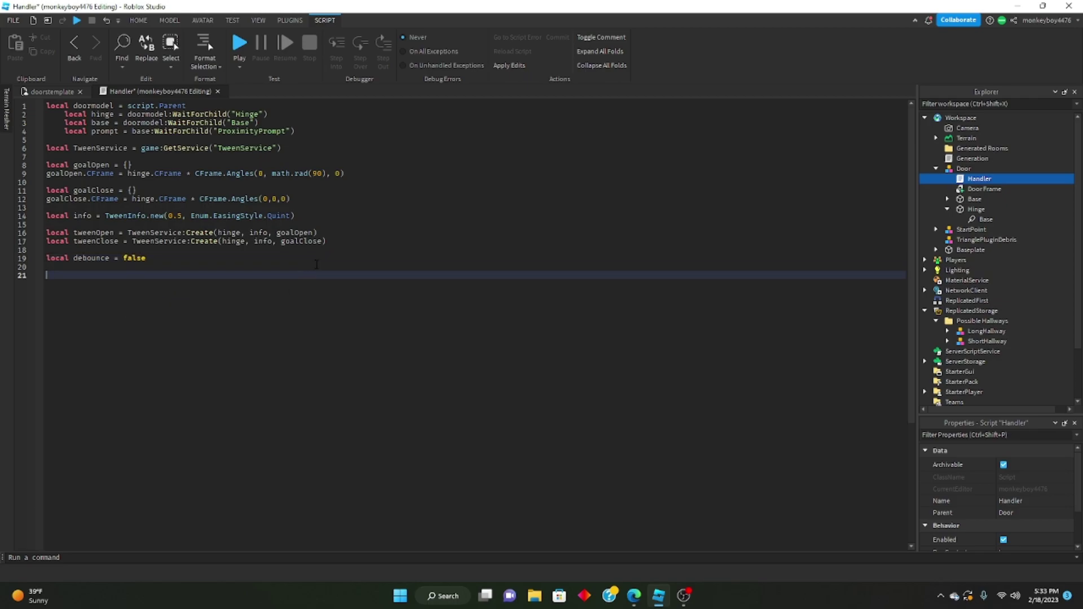
Connect an empty function to the prompt with "prompt.Triggered:Connect(function()" and close it with "end)"
{"action": "type", "text": "prompt.Triggered:"}
{"action": "key", "text": "Tab"}
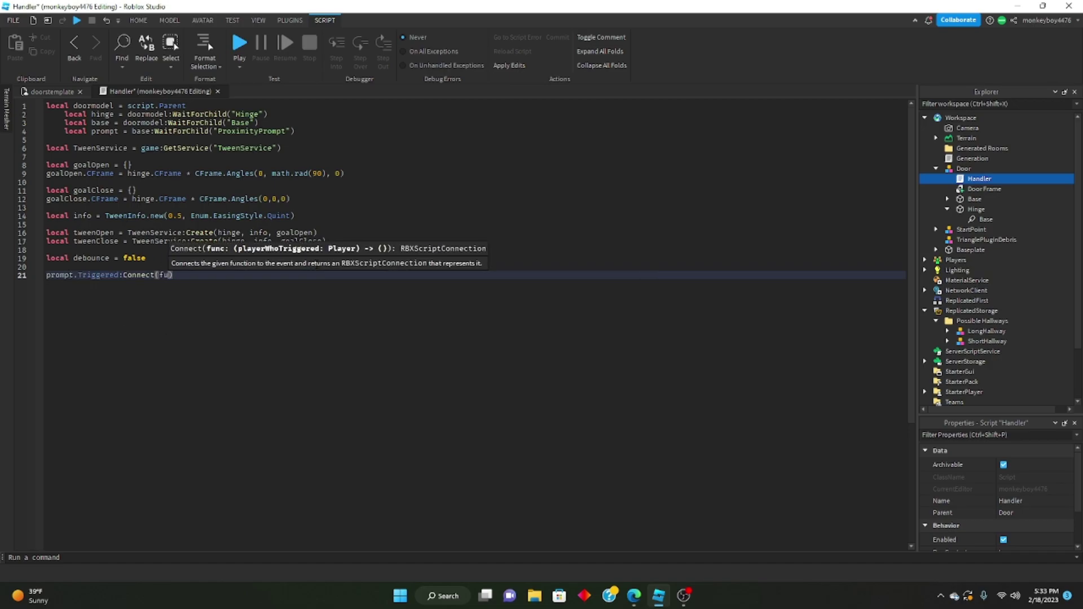
{"action": "key", "text": "Return"}
{"action": "key", "text": "BackSpace"}
{"action": "key", "text": "BackSpace"}
{"action": "type", "text": "function()"}
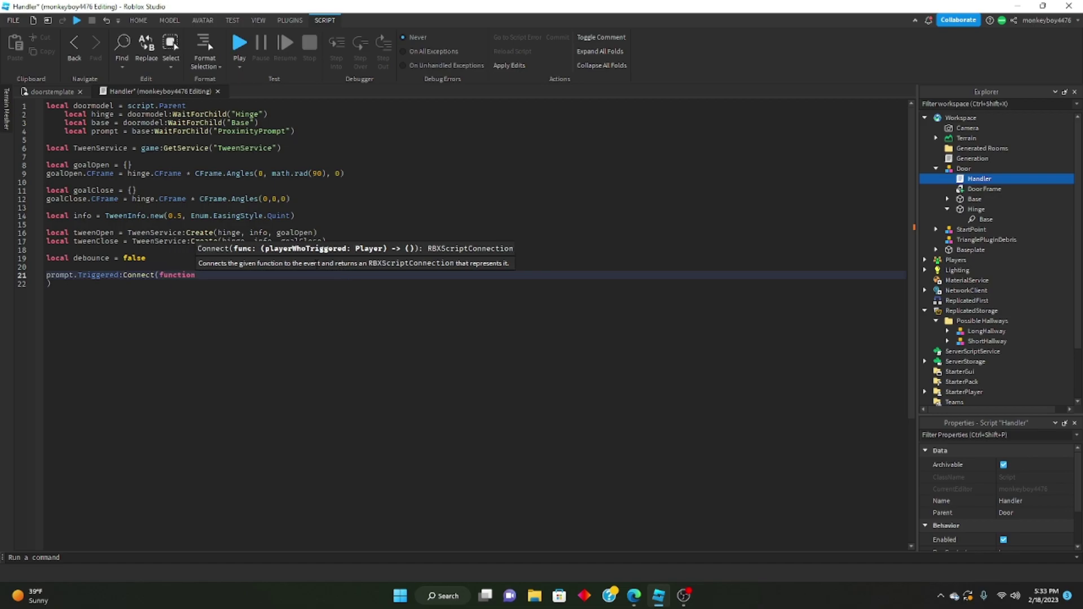
{"action": "key", "text": "Return"}
{"action": "left_click", "coordinate": [59, 301]}
{"action": "key", "text": "BackSpace"}
{"action": "left_click", "coordinate": [71, 295]}
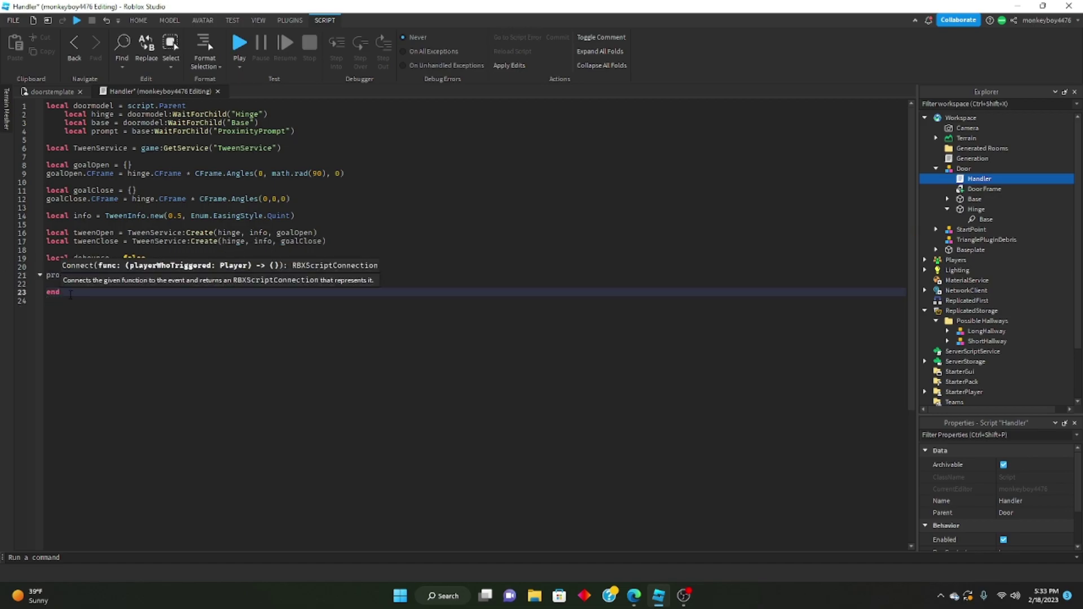
{"action": "type", "text": ")"}
{"action": "left_click", "coordinate": [122, 284]}
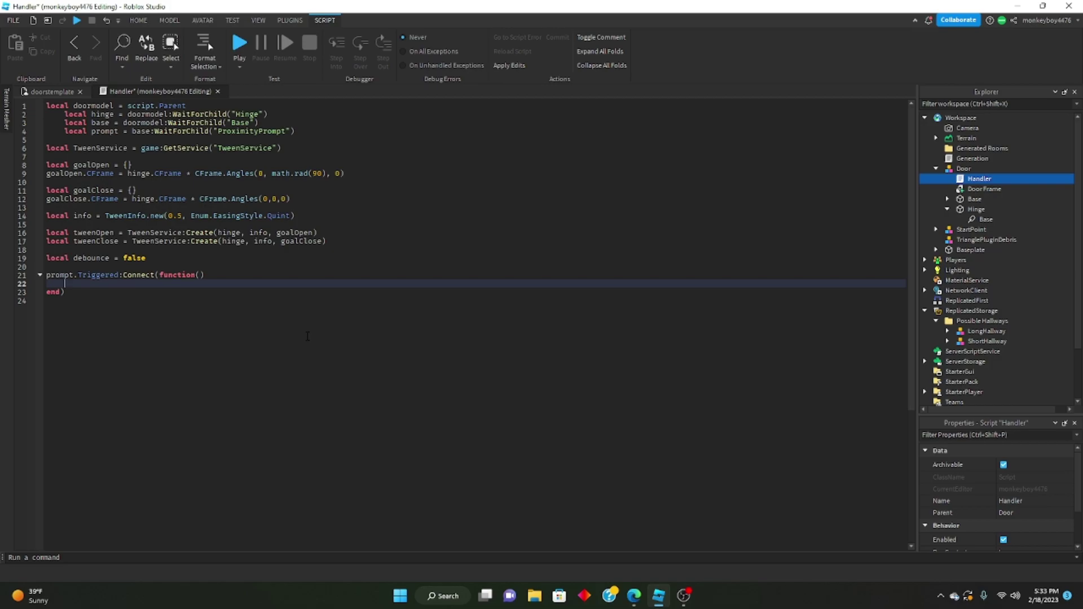
Inside the Triggered function, add an "if debounce == false then" block that begins with "debounce = true"
{"action": "type", "text": "if debounce == false then"}
{"action": "key", "text": "Return"}
{"action": "type", "text": "debouncde"}
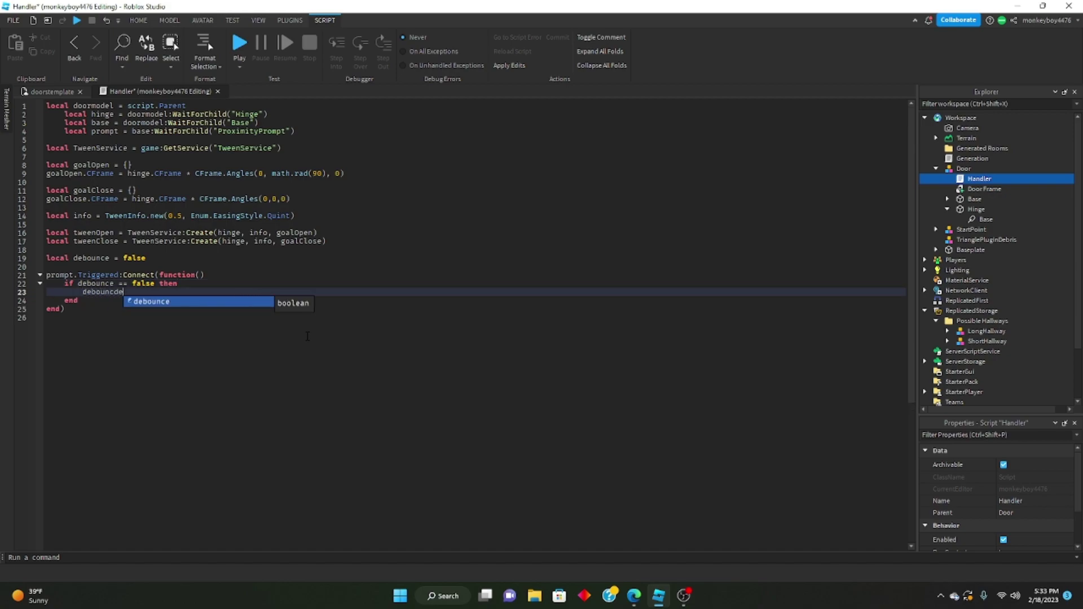
{"action": "key", "text": "Tab"}
{"action": "type", "text": "= true"}
{"action": "key", "text": "Return"}
{"action": "key", "text": "Return"}
End the debounce block with "wait(0.7)" followed by "debounce = false"
{"action": "type", "text": "wa"}
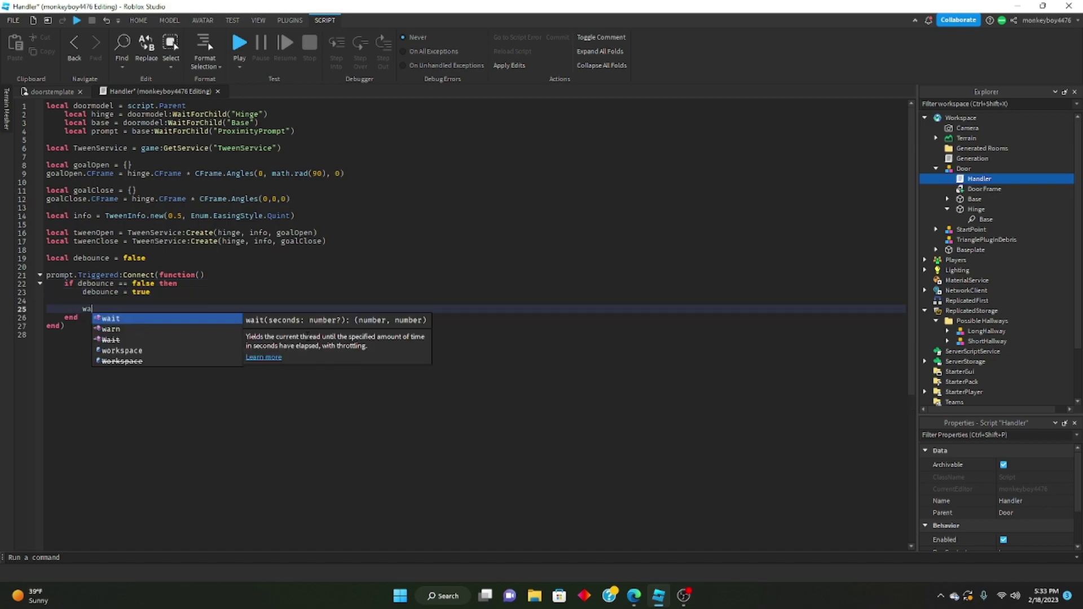
{"action": "type", "text": "it(0)"}
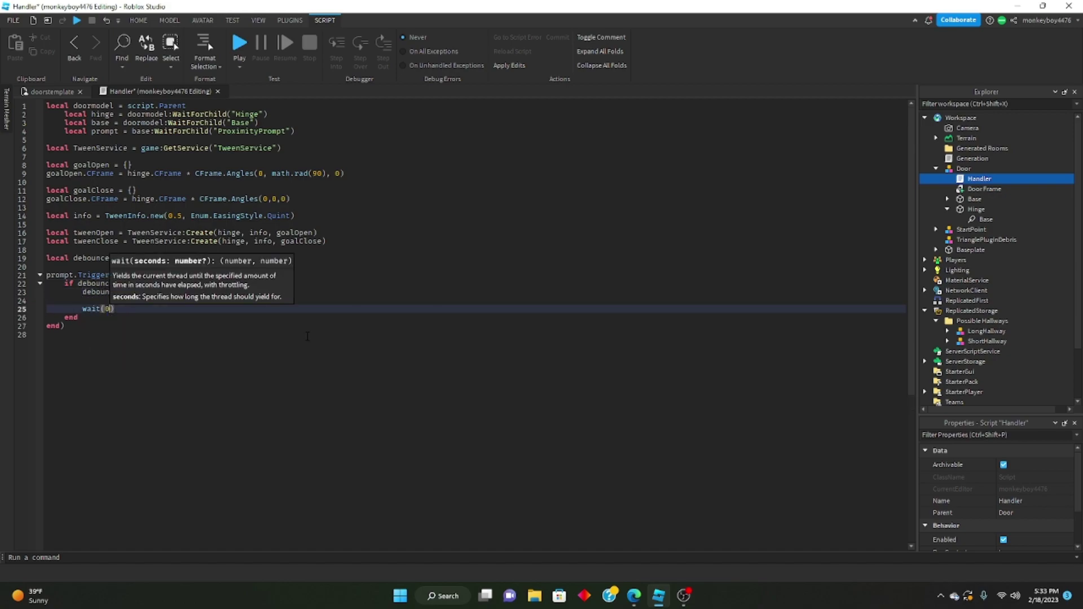
{"action": "type", "text": ".7)"}
{"action": "key", "text": "Return"}
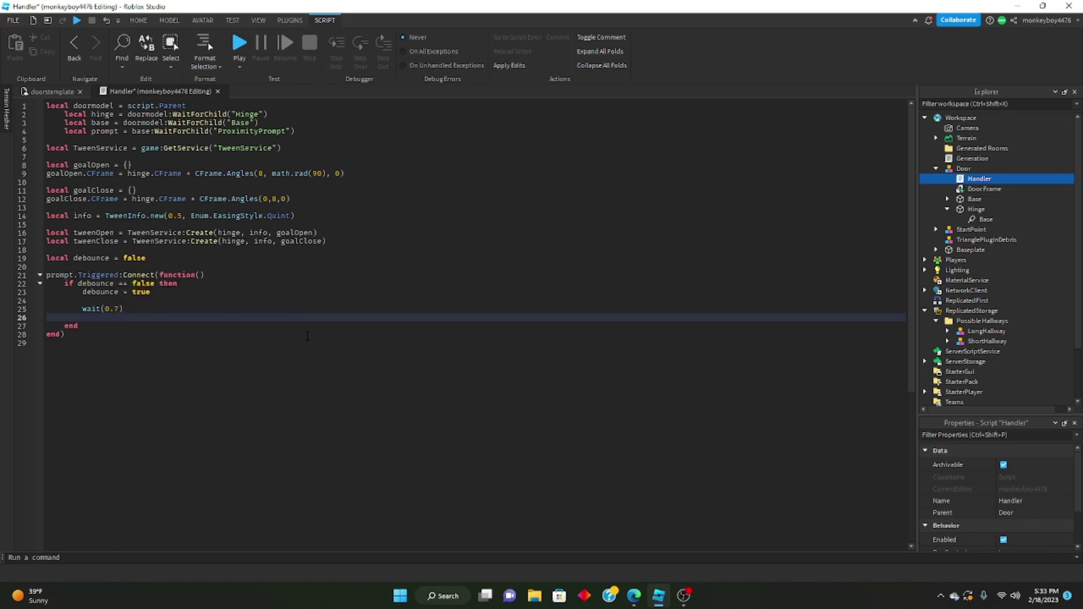
{"action": "type", "text": "debounce = false"}
Above the wait, add "if prompt.ActionText == "Close" then" with a body that sets prompt.ActionText to "Open"
{"action": "left_click", "coordinate": [111, 302]}
{"action": "key", "text": "Return"}
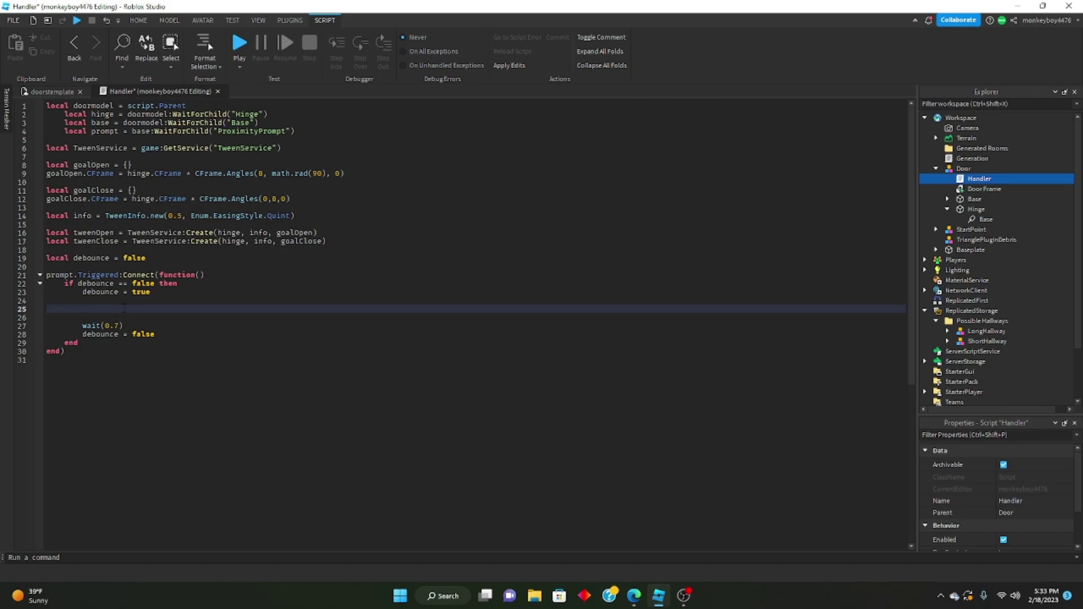
{"action": "type", "text": "if pro"}
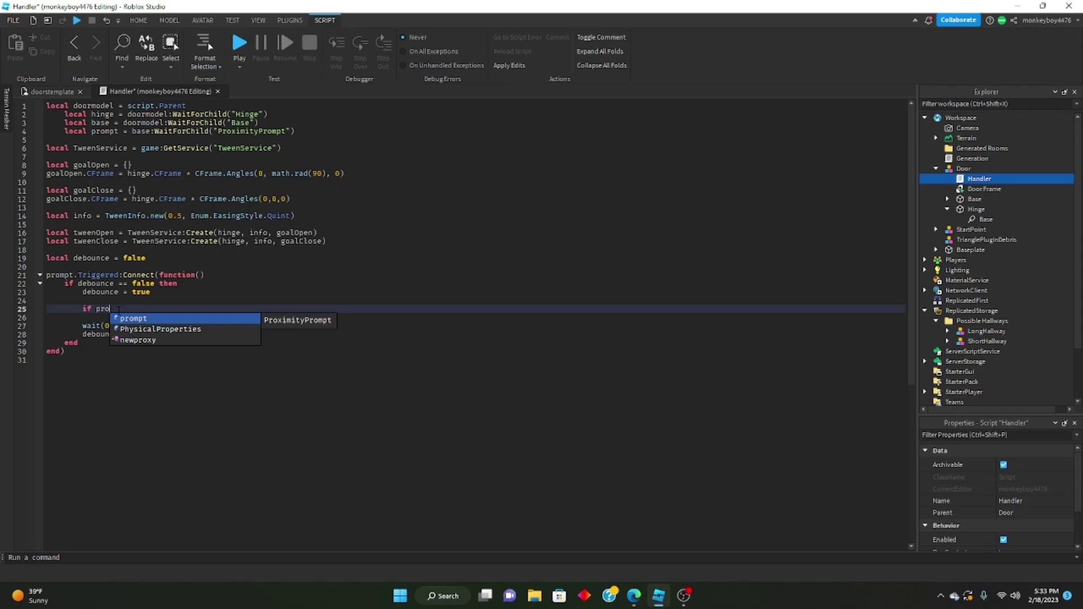
{"action": "key", "text": "Tab"}
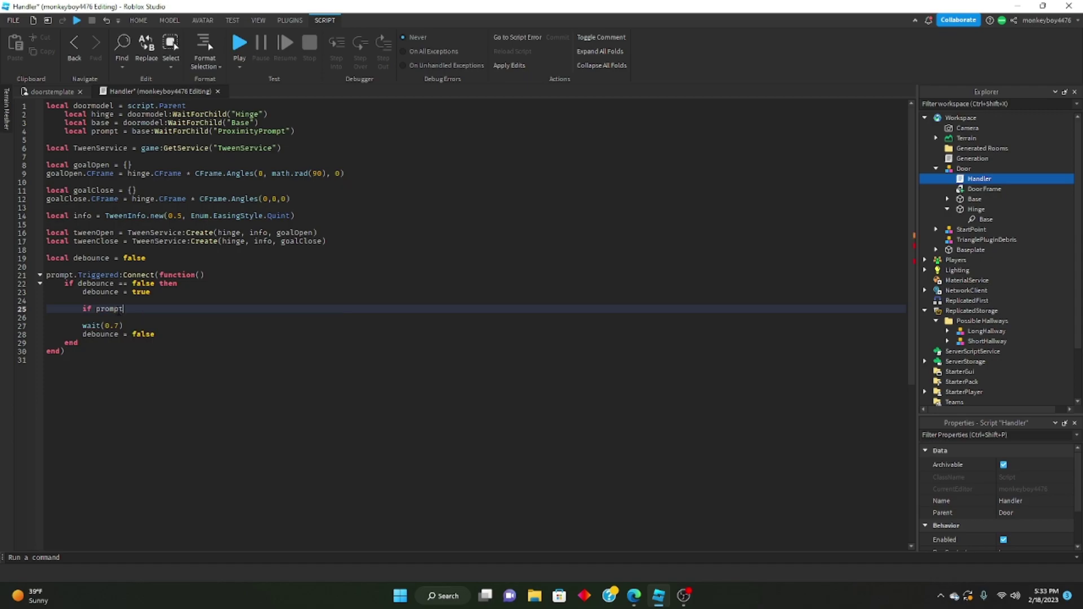
{"action": "type", "text": ".Ac"}
{"action": "key", "text": "Tab"}
{"action": "type", "text": "== \"Close\" then"}
{"action": "key", "text": "Return"}
{"action": "type", "text": "prompt.a"}
{"action": "key", "text": "Tab"}
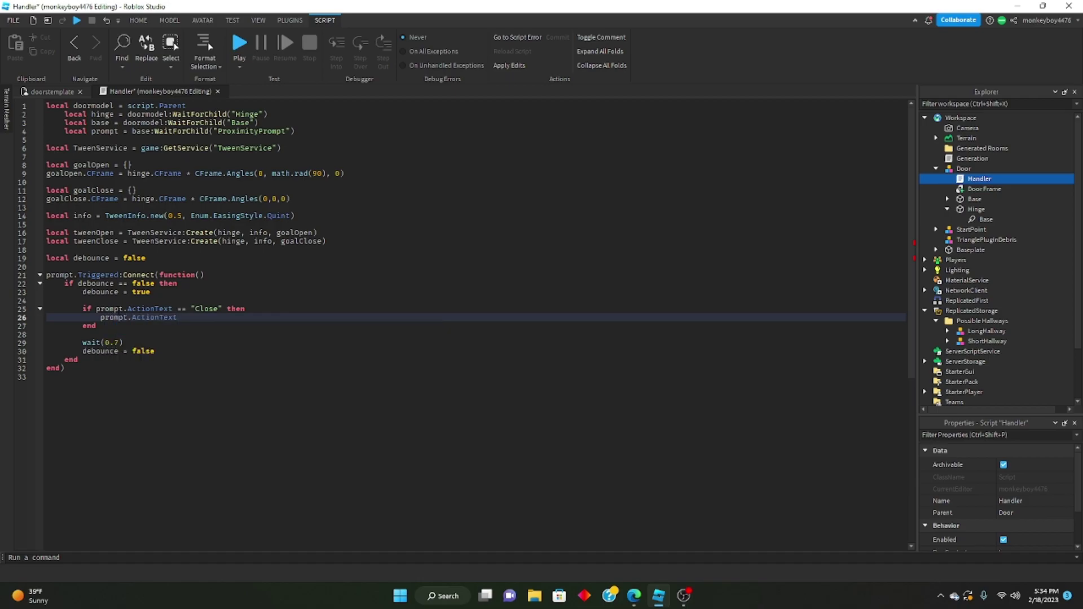
{"action": "type", "text": "= \"Open\""}
{"action": "key", "text": "Return"}
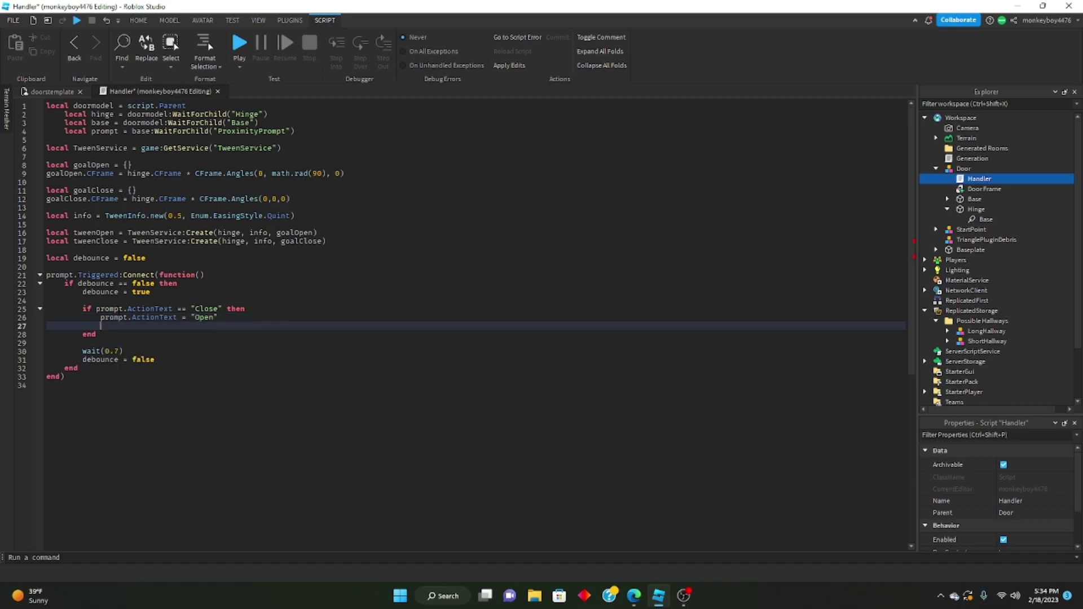
Add an else branch to the ActionText check that sets prompt.ActionText to "Close"
{"action": "key", "text": "Return"}
{"action": "type", "text": "else"}
{"action": "key", "text": "Return"}
{"action": "type", "text": "pro"}
{"action": "key", "text": "Tab"}
{"action": "type", "text": ".a"}
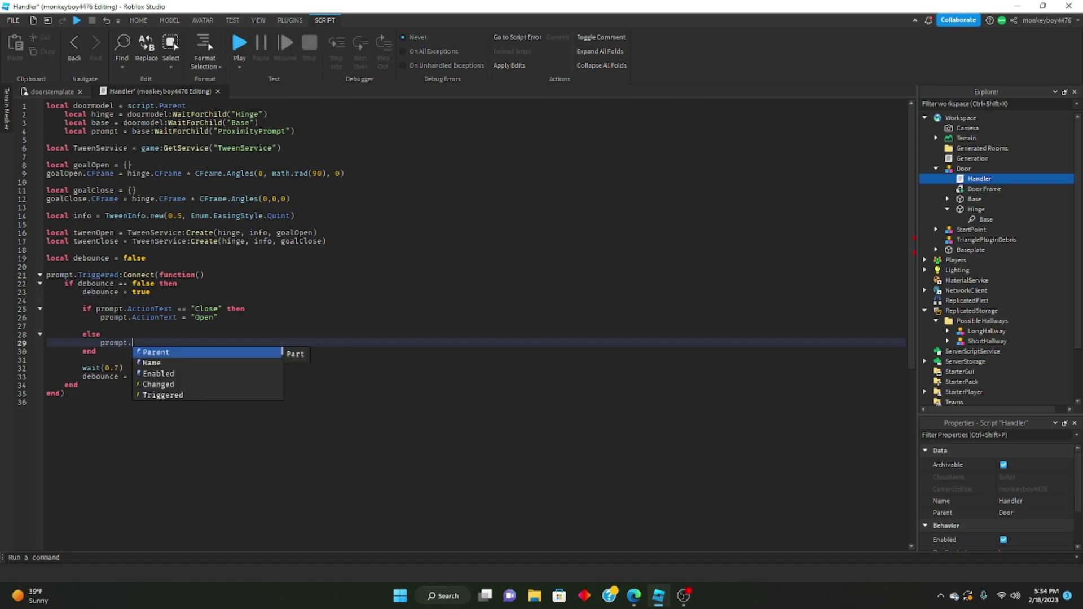
{"action": "key", "text": "Tab"}
{"action": "type", "text": "="}
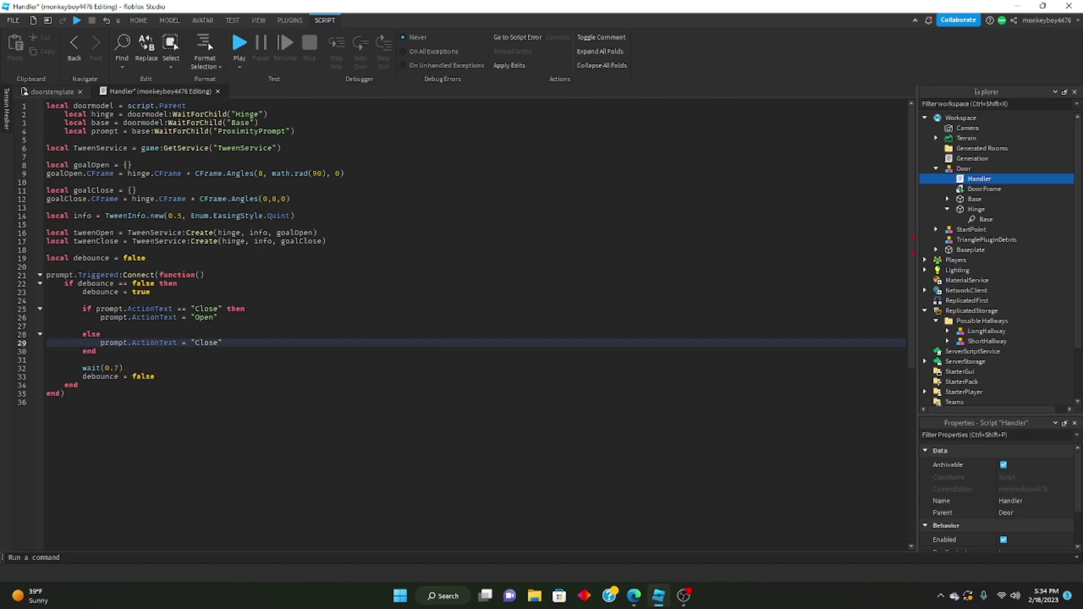
Call "tweenClose:Play()" below the line that sets the prompt's ActionText to "Open"
{"action": "left_click", "coordinate": [164, 326]}
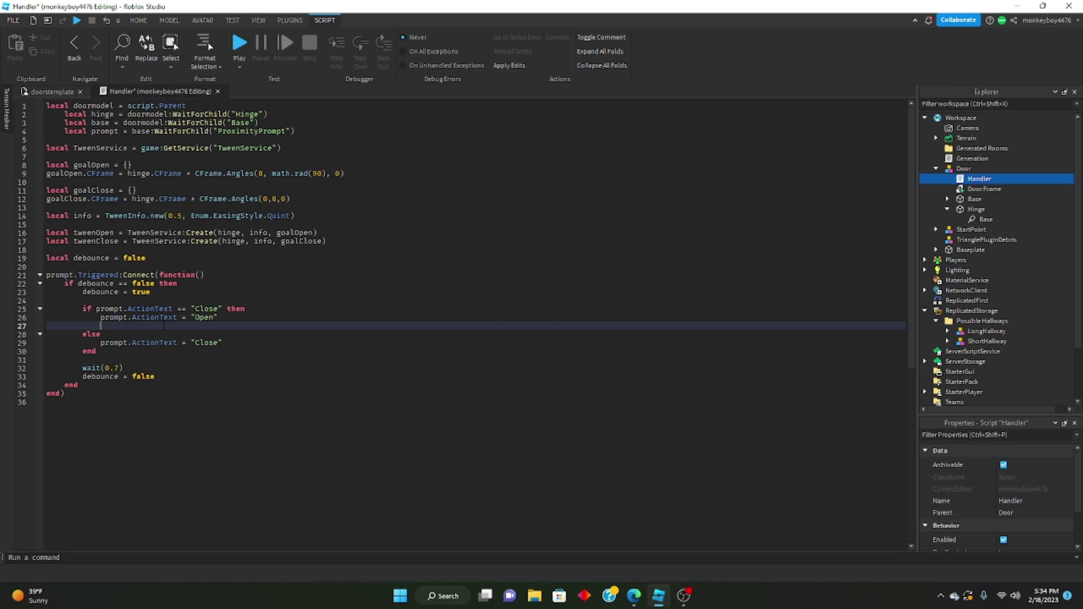
{"action": "type", "text": "t"}
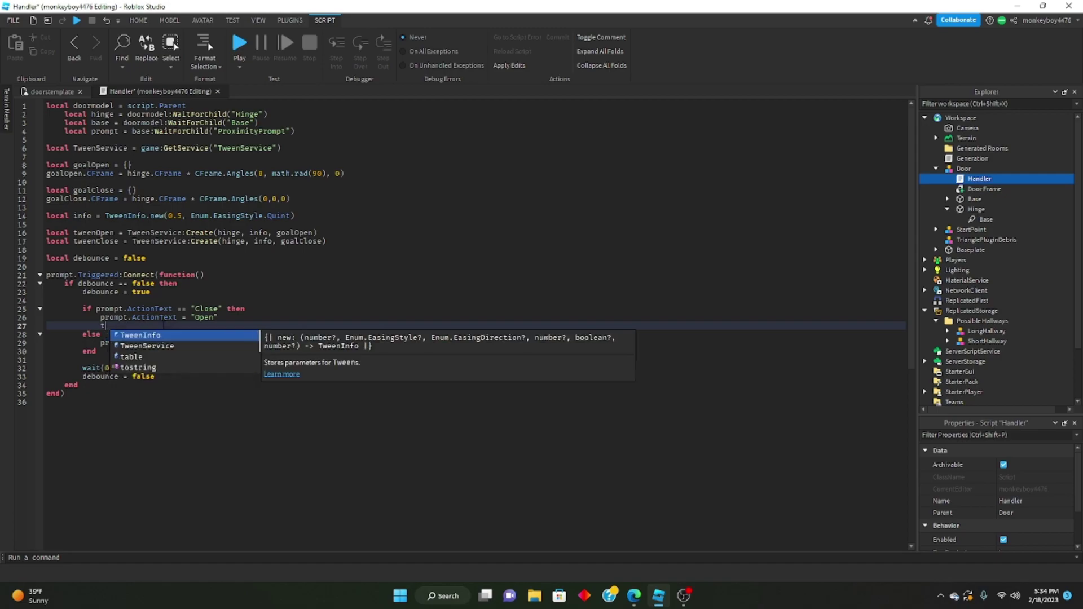
{"action": "type", "text": "weenClose:Play()"}
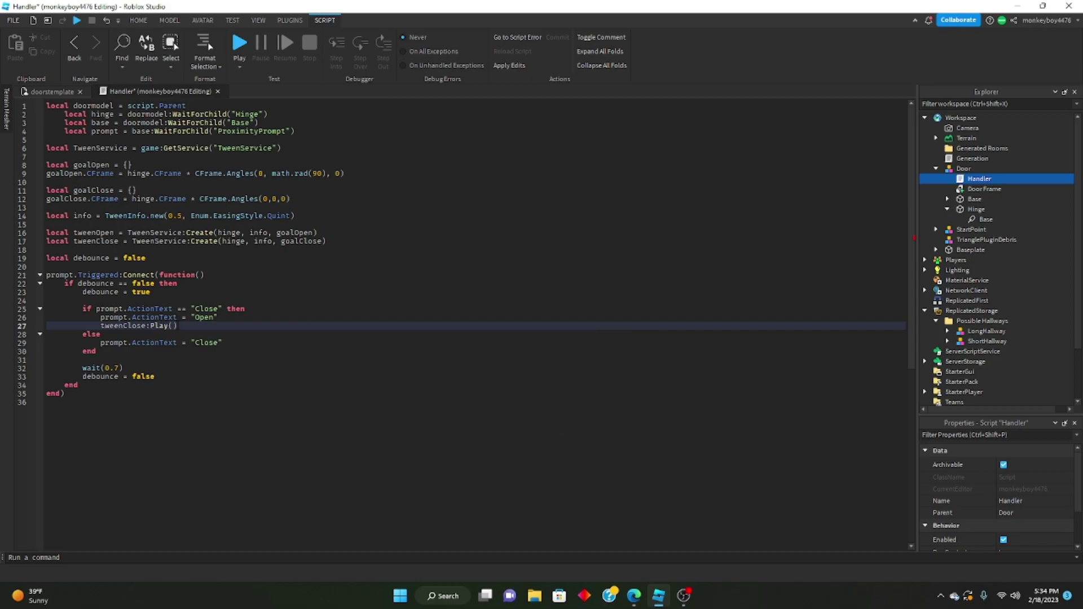
{"action": "key", "text": "Return"}
Call "tweenOpen:Play()" in the else branch below the line that sets the ActionText to "Close"
{"action": "left_click", "coordinate": [233, 348]}
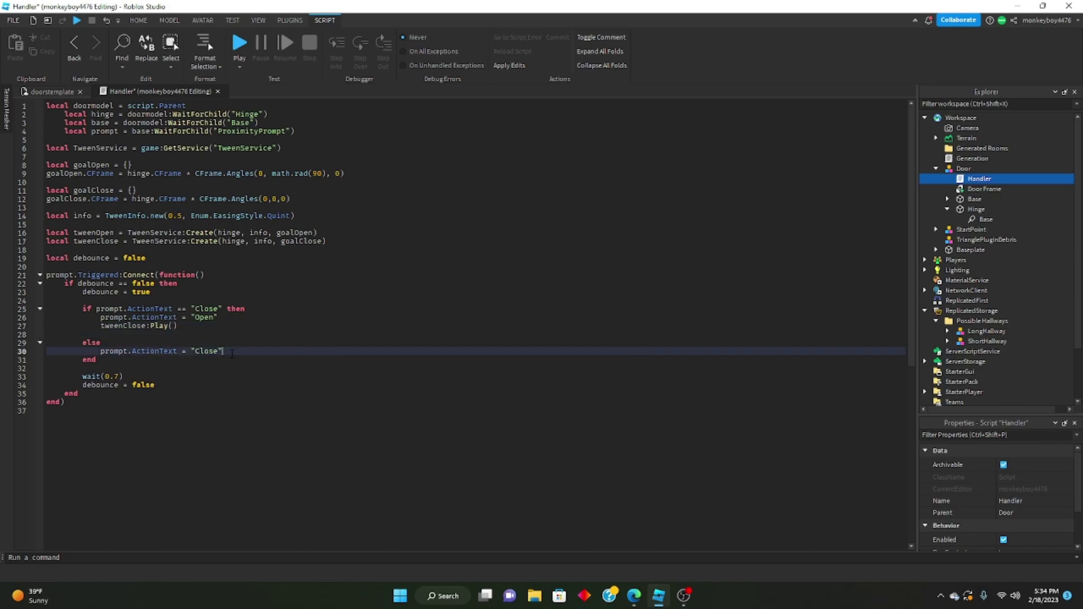
{"action": "key", "text": "Return"}
{"action": "type", "text": "twee"}
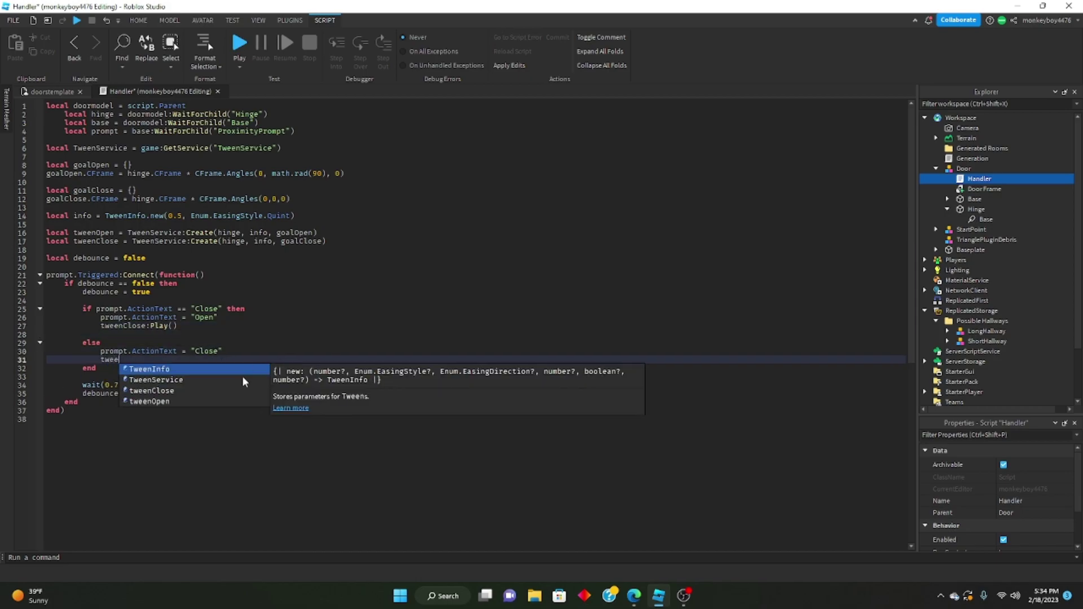
{"action": "type", "text": "nOpen:Play()"}
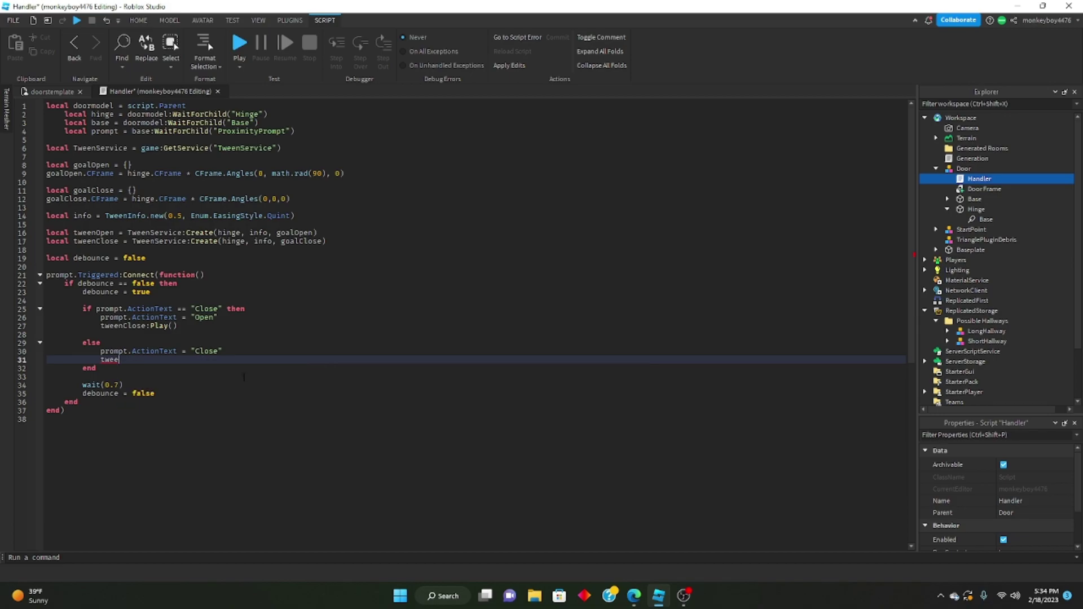
Playtest the game, walk to the door and trigger its prompt, and stop the test
{"action": "left_click", "coordinate": [79, 21]}
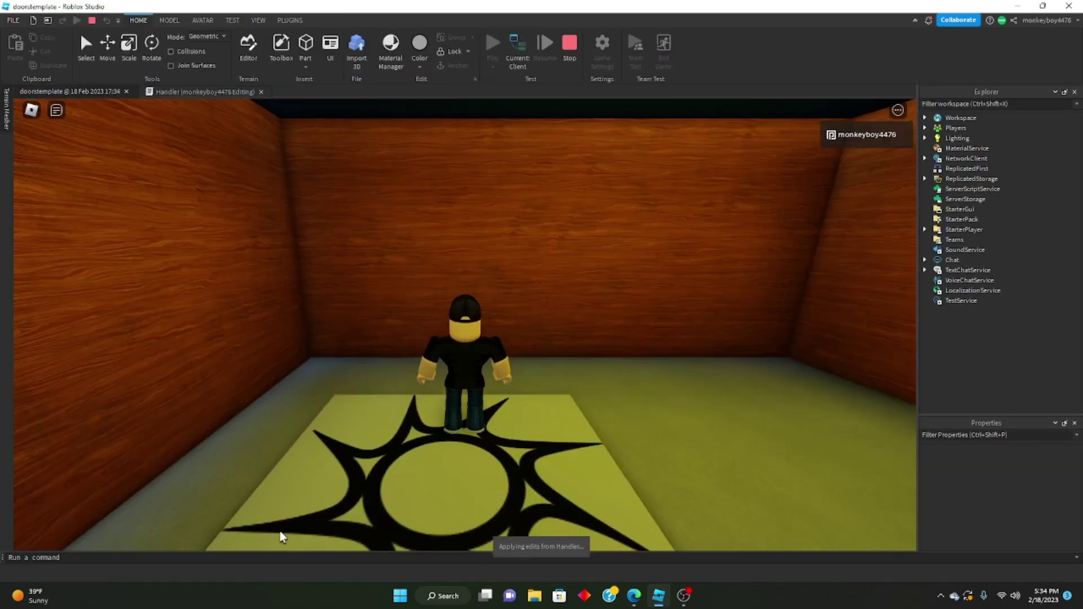
{"action": "right_click_drag", "start_coordinate": [459, 424], "coordinate": [459, 430]}
{"action": "key", "text": "w"}
{"action": "key", "text": "w"}
{"action": "key", "text": "w"}
{"action": "key", "text": "e"}
{"action": "key", "text": "w"}
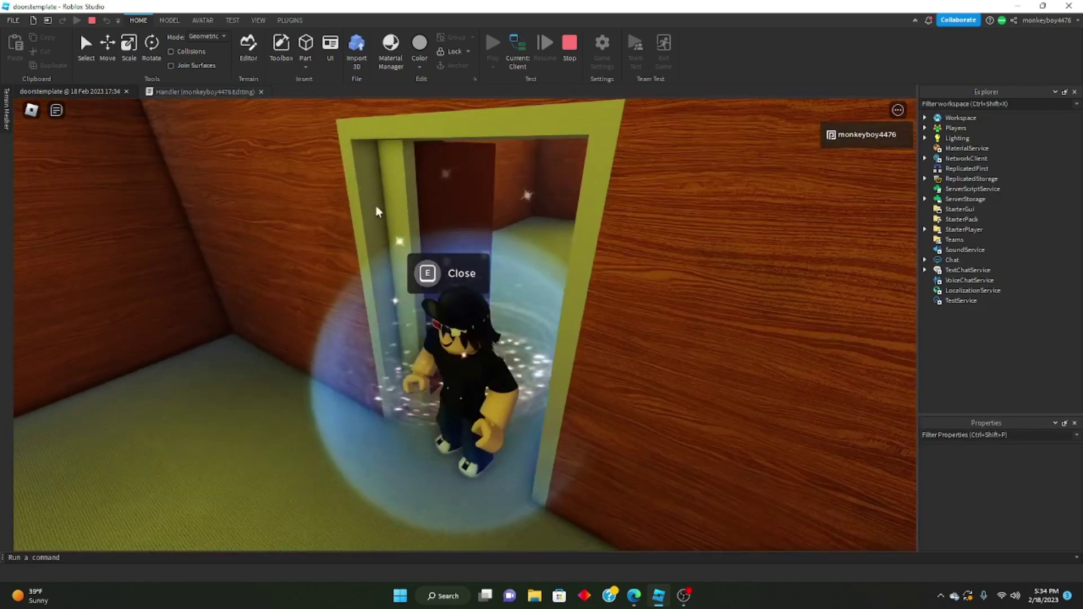
{"action": "left_click", "coordinate": [569, 45]}
Set the Hinge part's Transparency to 1 and turn off its CanCollide and CanTouch properties
{"action": "left_click", "coordinate": [976, 209]}
{"action": "left_click", "coordinate": [1013, 539]}
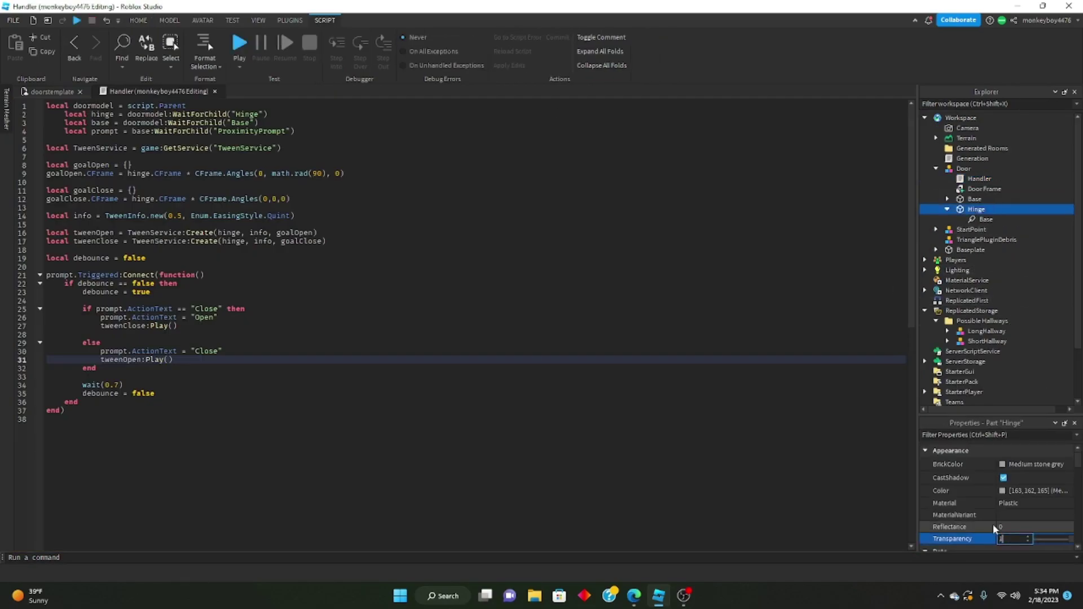
{"action": "key", "text": "Return"}
{"action": "scroll", "coordinate": [978, 495], "scroll_direction": "down", "scroll_amount": 9}
{"action": "left_click", "coordinate": [1004, 502]}
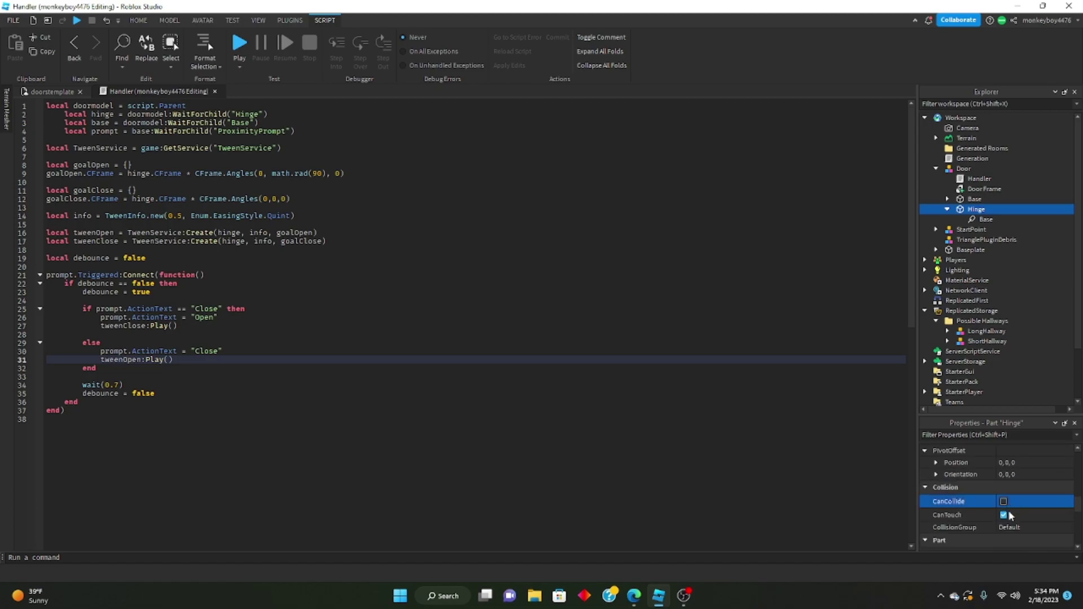
{"action": "left_click", "coordinate": [1003, 515]}
{"action": "left_click", "coordinate": [1003, 528]}
Playtest again, opening and closing the door repeatedly and walking through the doorway, and stop the test
{"action": "left_click", "coordinate": [76, 22]}
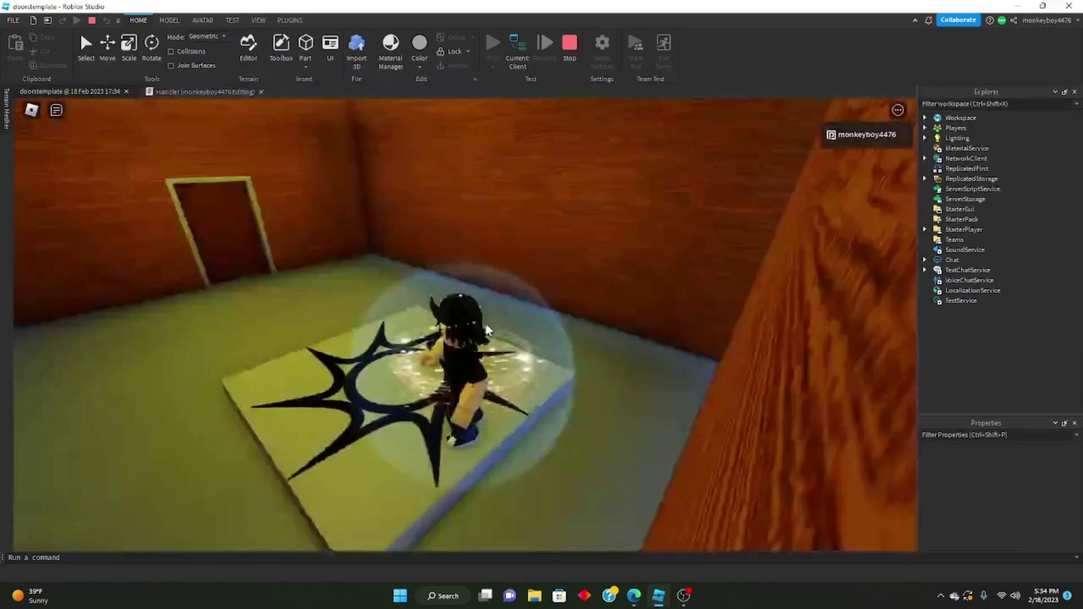
{"action": "key", "text": "w"}
{"action": "right_click_drag", "start_coordinate": [489, 331], "coordinate": [489, 330]}
{"action": "key", "text": "w"}
{"action": "key", "text": "e"}
{"action": "key", "text": "w"}
{"action": "key", "text": "e"}
{"action": "key", "text": "e"}
{"action": "key", "text": "e"}
{"action": "key", "text": "e"}
{"action": "key", "text": "e"}
{"action": "key", "text": "w"}
{"action": "key", "text": "e"}
{"action": "key", "text": "s"}
{"action": "right_click_drag", "start_coordinate": [408, 231], "coordinate": [461, 228]}
{"action": "key", "text": "w"}
{"action": "key", "text": "e"}
{"action": "key", "text": "w"}
{"action": "key", "text": "e"}
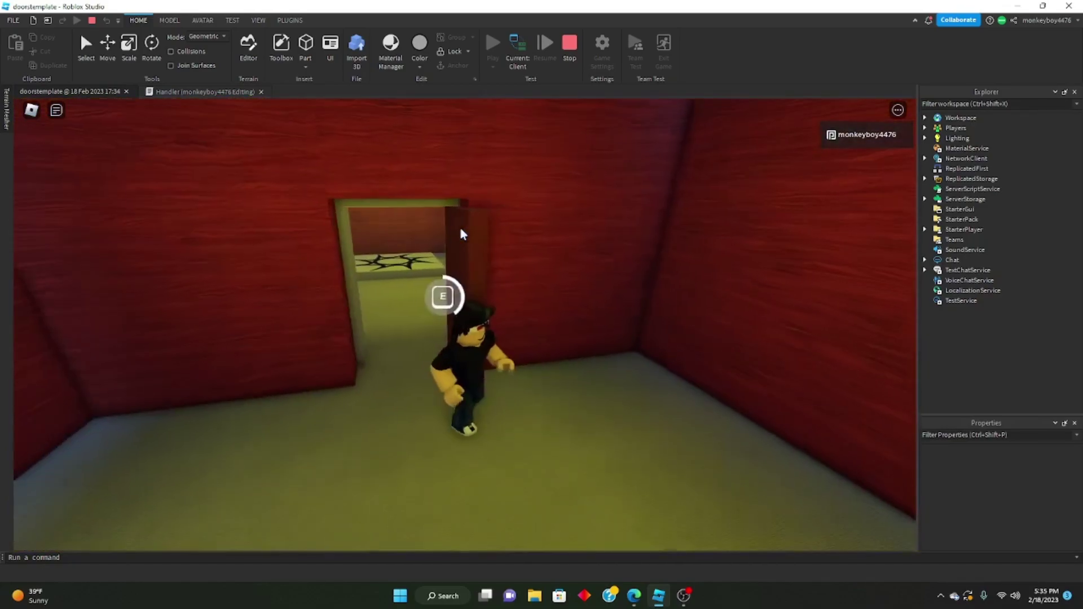
{"action": "left_click", "coordinate": [570, 44]}
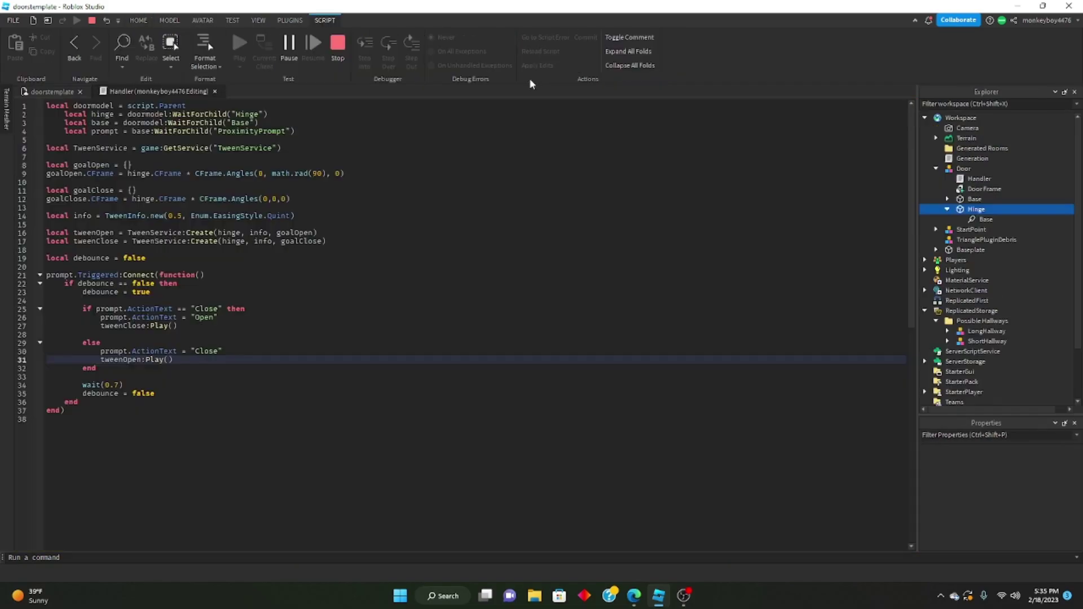
Close the Handler script and insert a new block part into the workspace
{"action": "left_click", "coordinate": [215, 92]}
{"action": "scroll", "coordinate": [488, 273], "scroll_direction": "up", "scroll_amount": 5}
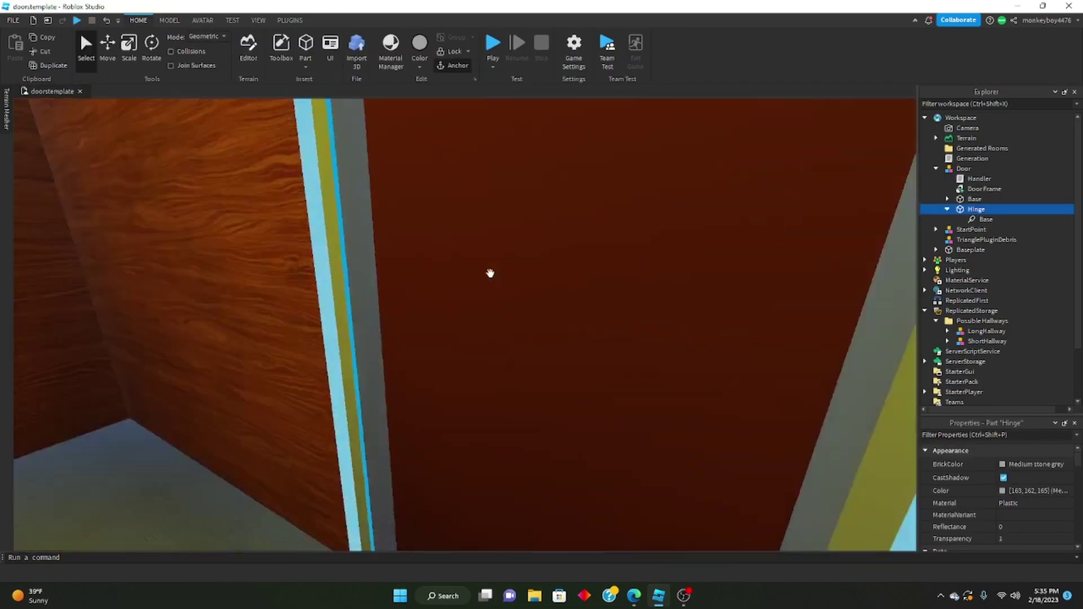
{"action": "right_click_drag", "start_coordinate": [488, 273], "coordinate": [505, 278]}
{"action": "left_click", "coordinate": [506, 278]}
{"action": "scroll", "coordinate": [425, 214], "scroll_direction": "down", "scroll_amount": 4}
{"action": "scroll", "coordinate": [425, 214], "scroll_direction": "down", "scroll_amount": 3}
{"action": "left_click", "coordinate": [306, 44]}
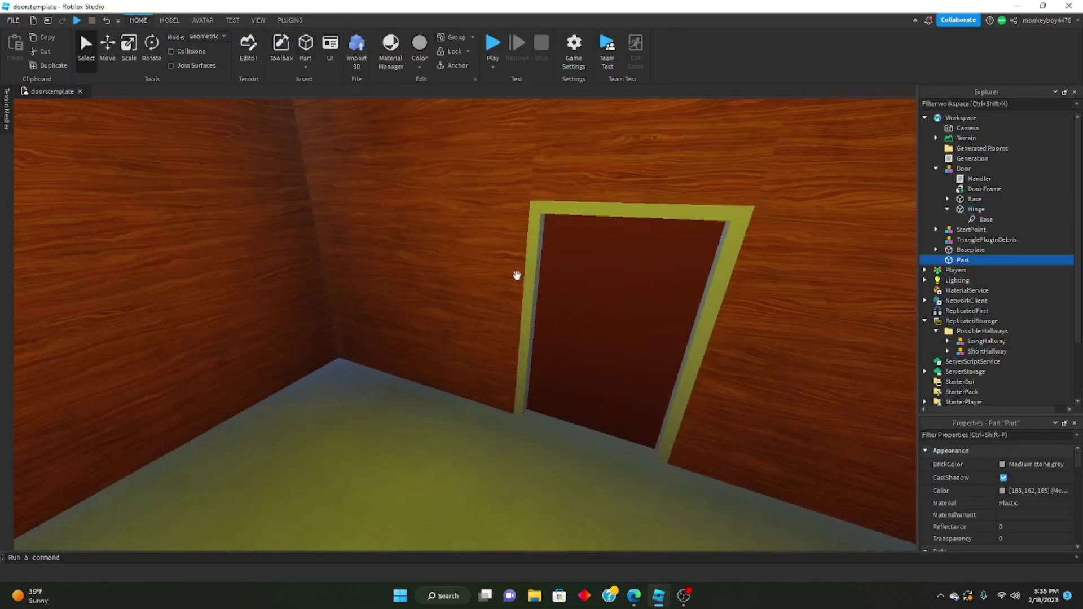
Place the new part against the upper area of the door's front
{"action": "scroll", "coordinate": [516, 276], "scroll_direction": "down", "scroll_amount": 5}
{"action": "scroll", "coordinate": [497, 308], "scroll_direction": "up", "scroll_amount": 1}
{"action": "left_click_drag", "start_coordinate": [487, 317], "coordinate": [532, 377]}
{"action": "scroll", "coordinate": [559, 455], "scroll_direction": "up", "scroll_amount": 6}
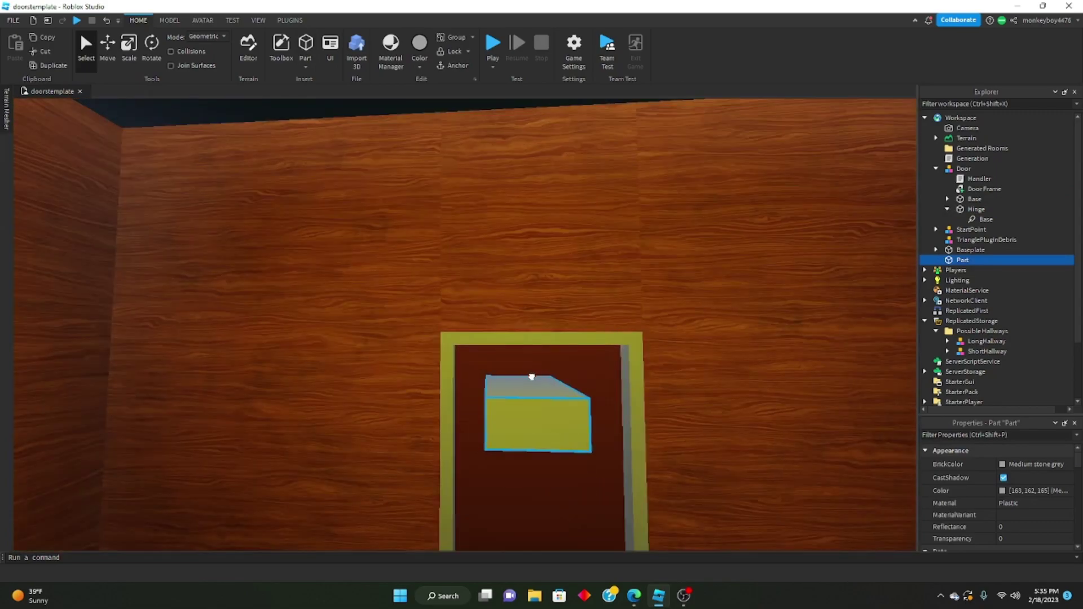
{"action": "scroll", "coordinate": [532, 377], "scroll_direction": "up", "scroll_amount": 3}
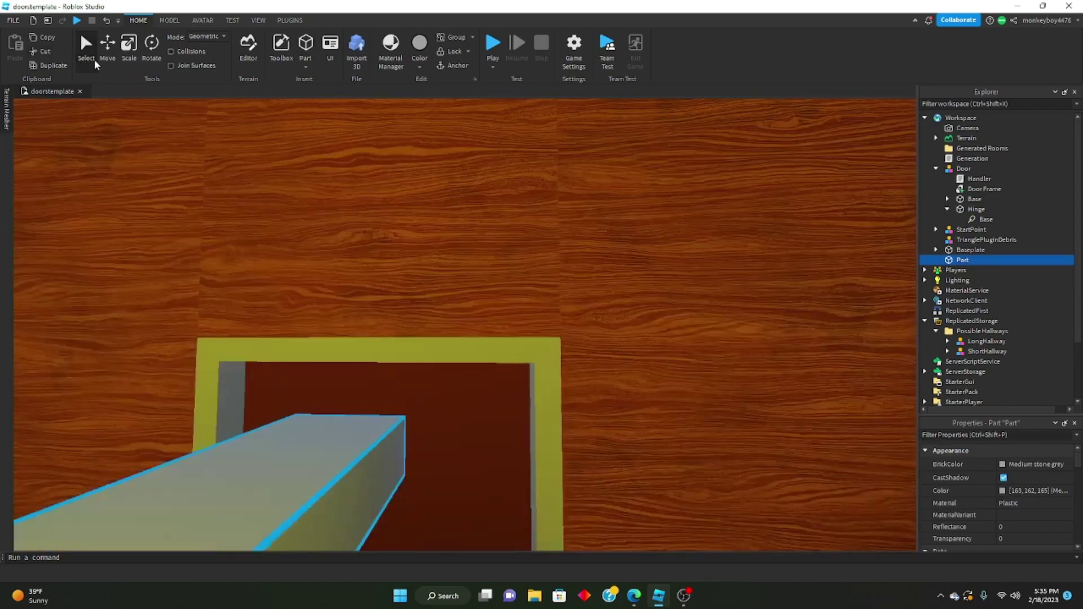
Scale the new part down into a thin rectangular plate on the upper half of the door
{"action": "left_click", "coordinate": [104, 55]}
{"action": "left_click", "coordinate": [129, 54]}
{"action": "right_click_drag", "start_coordinate": [342, 193], "coordinate": [339, 197]}
{"action": "left_click_drag", "start_coordinate": [402, 377], "coordinate": [629, 364]}
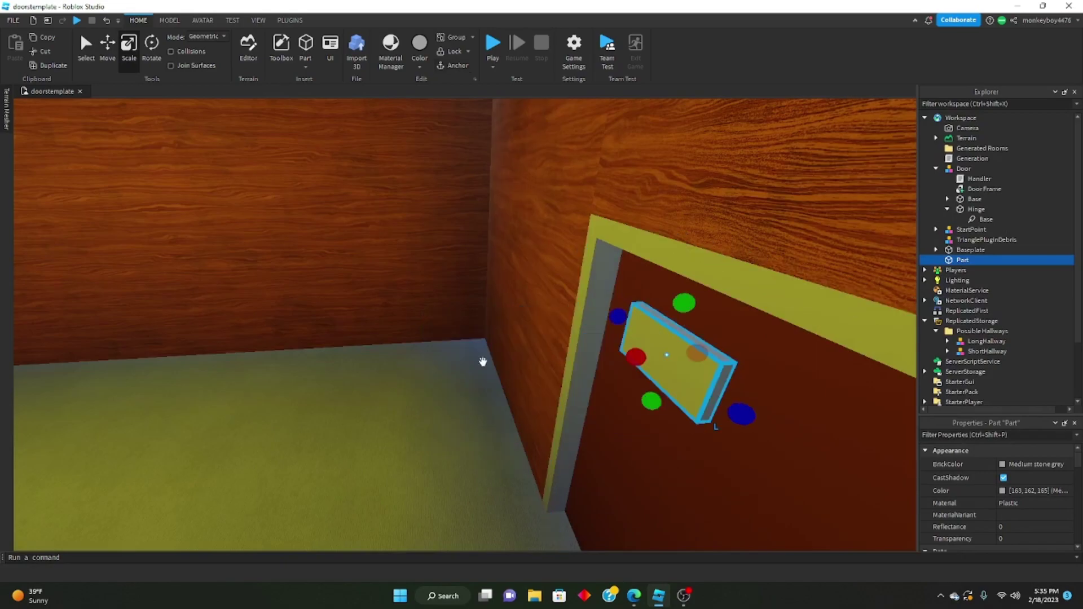
{"action": "right_click_drag", "start_coordinate": [481, 363], "coordinate": [476, 358]}
{"action": "left_click_drag", "start_coordinate": [602, 332], "coordinate": [655, 331]}
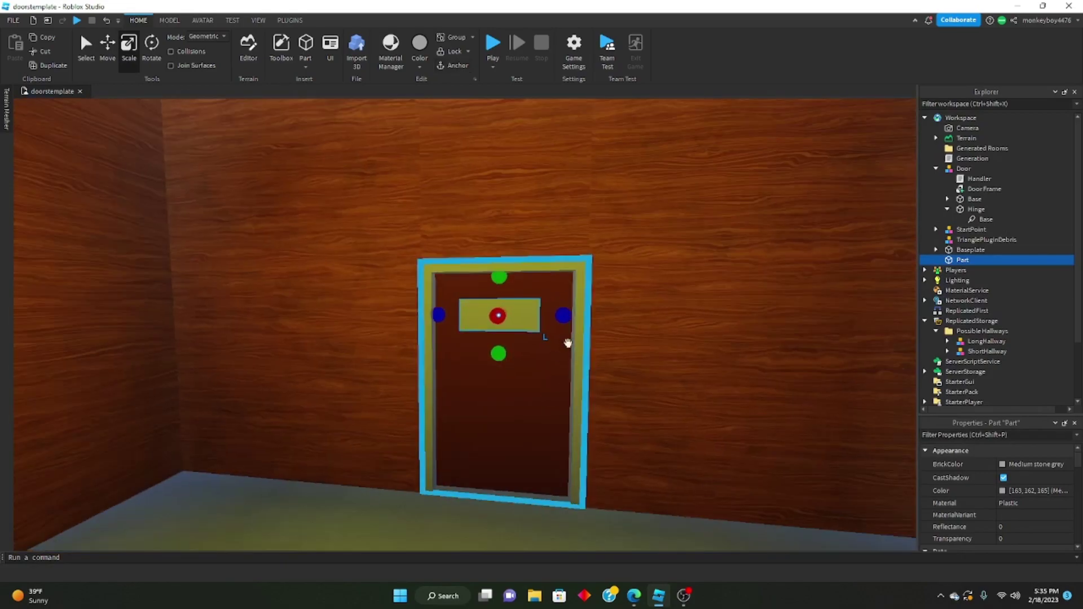
Extend the plate's depth outward through the back side of the door with the Scale tool
{"action": "scroll", "coordinate": [566, 341], "scroll_direction": "down", "scroll_amount": 4}
{"action": "right_click_drag", "start_coordinate": [575, 350], "coordinate": [576, 348]}
{"action": "key", "text": "w"}
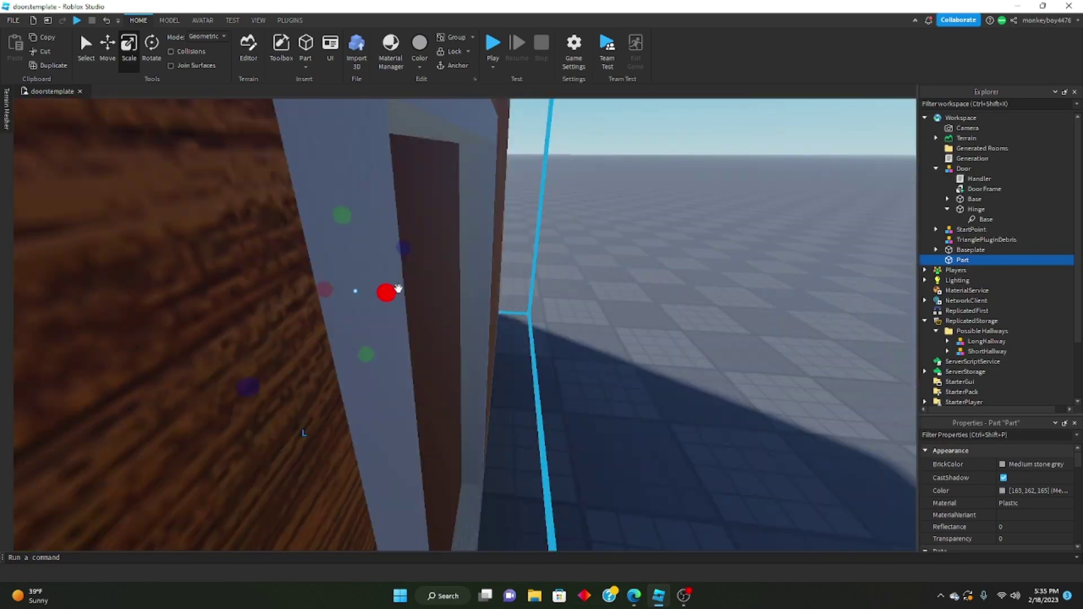
{"action": "left_click_drag", "start_coordinate": [398, 291], "coordinate": [477, 294]}
{"action": "key", "text": "w"}
{"action": "right_click_drag", "start_coordinate": [528, 303], "coordinate": [525, 303]}
Set the move snapping increment to 0.1 studs and slightly reduce the plate's depth on the door's front
{"action": "left_click", "coordinate": [169, 21]}
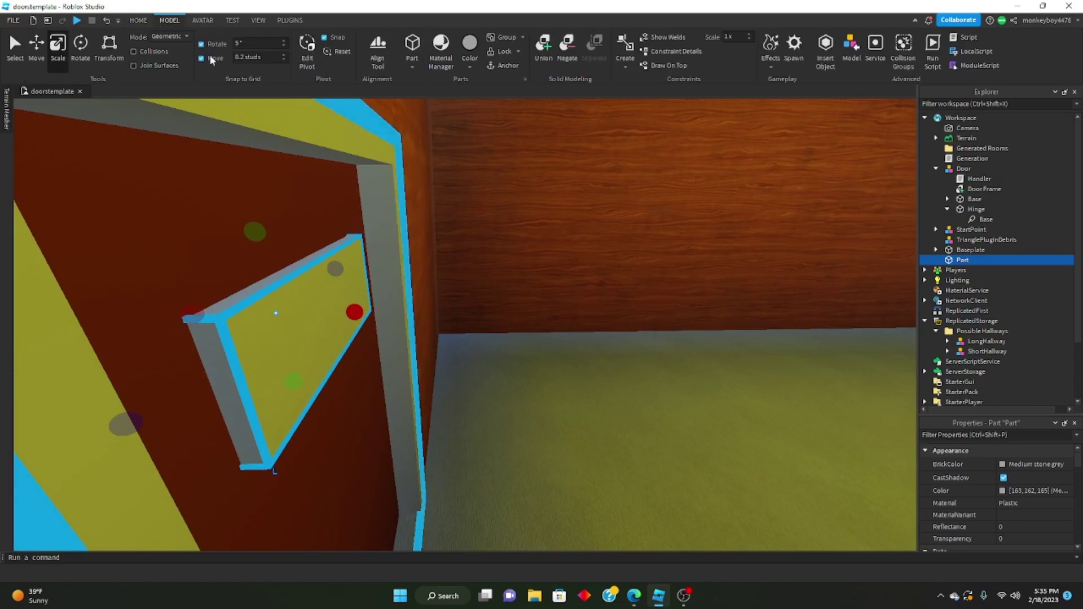
{"action": "double_click", "coordinate": [246, 58]}
{"action": "type", "text": "0.1"}
{"action": "left_click_drag", "start_coordinate": [353, 312], "coordinate": [345, 314]}
Color the plate dark gold (180, 153, 20) and set its material to Metal
{"action": "key", "text": "d"}
{"action": "right_click_drag", "start_coordinate": [484, 281], "coordinate": [484, 281]}
{"action": "key", "text": "s"}
{"action": "left_click", "coordinate": [1003, 491]}
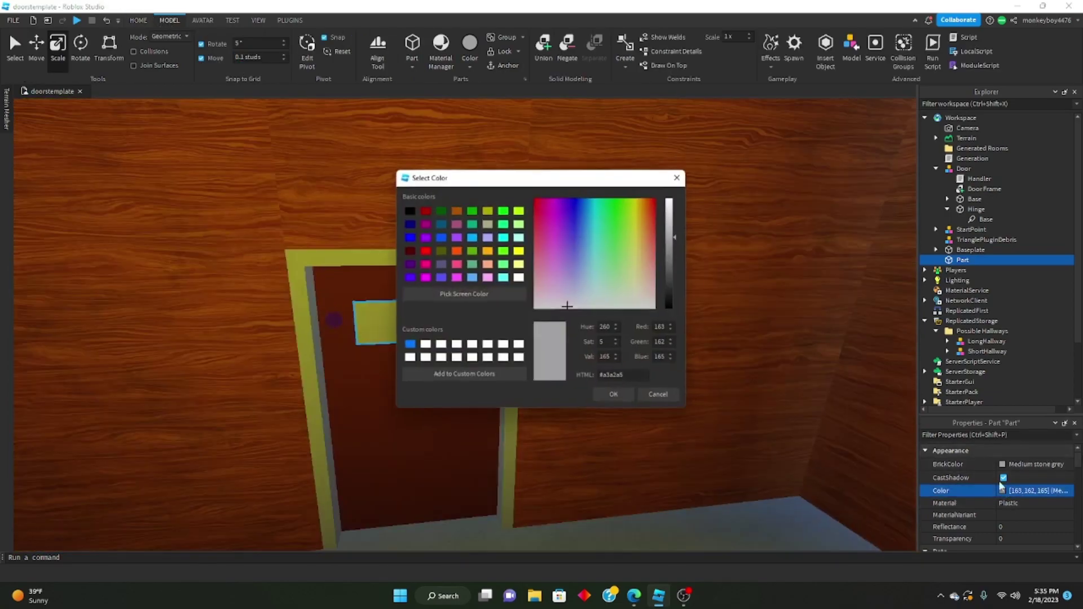
{"action": "left_click_drag", "start_coordinate": [629, 260], "coordinate": [677, 235]}
{"action": "left_click", "coordinate": [615, 397]}
{"action": "left_click", "coordinate": [1032, 503]}
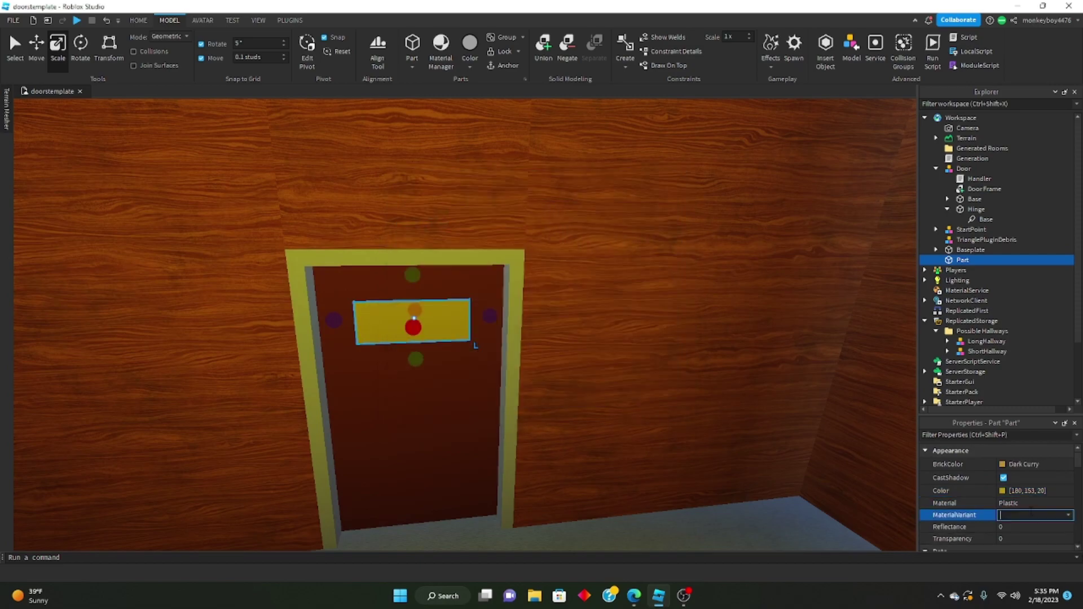
{"action": "left_click", "coordinate": [1015, 550]}
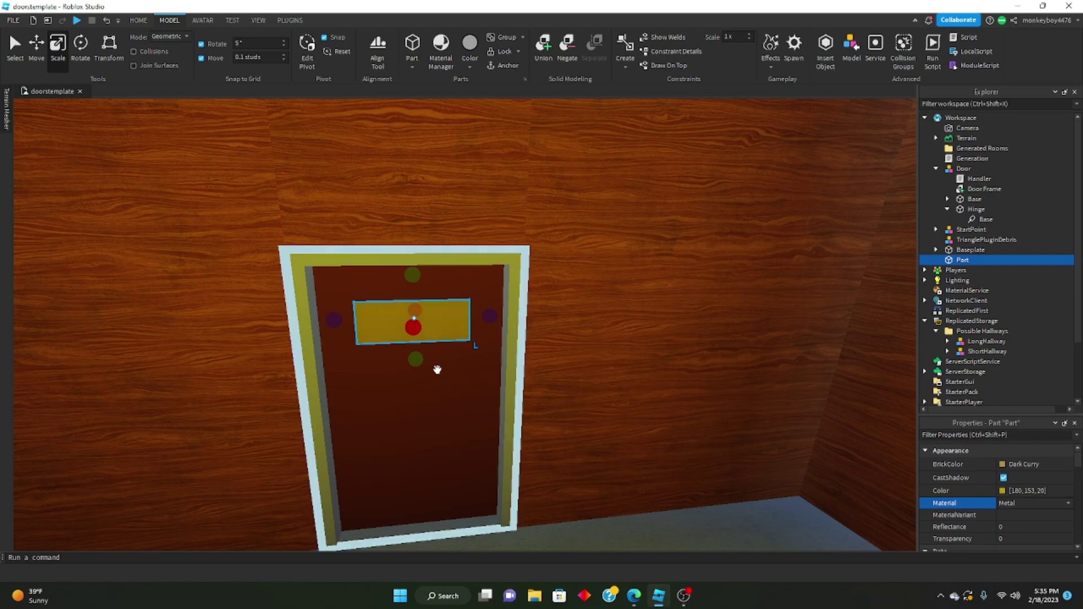
Rename the gold part as Plate and move it inside the door's Base part in the Explorer
{"action": "left_click", "coordinate": [438, 370]}
{"action": "right_click_drag", "start_coordinate": [610, 365], "coordinate": [609, 365]}
{"action": "left_click", "coordinate": [477, 377]}
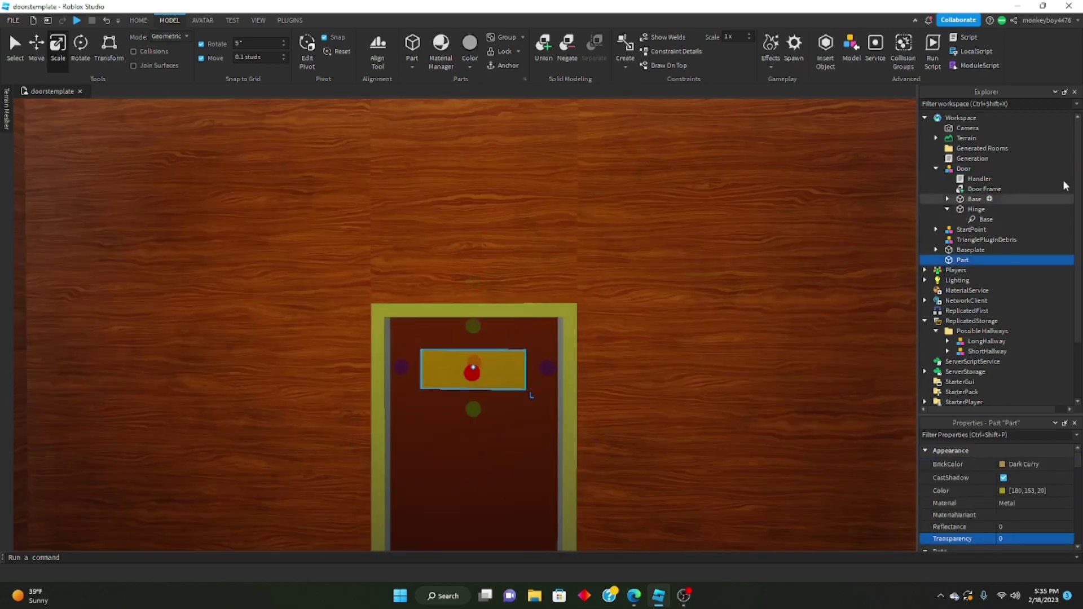
{"action": "right_click", "coordinate": [970, 260]}
{"action": "left_click", "coordinate": [949, 86]}
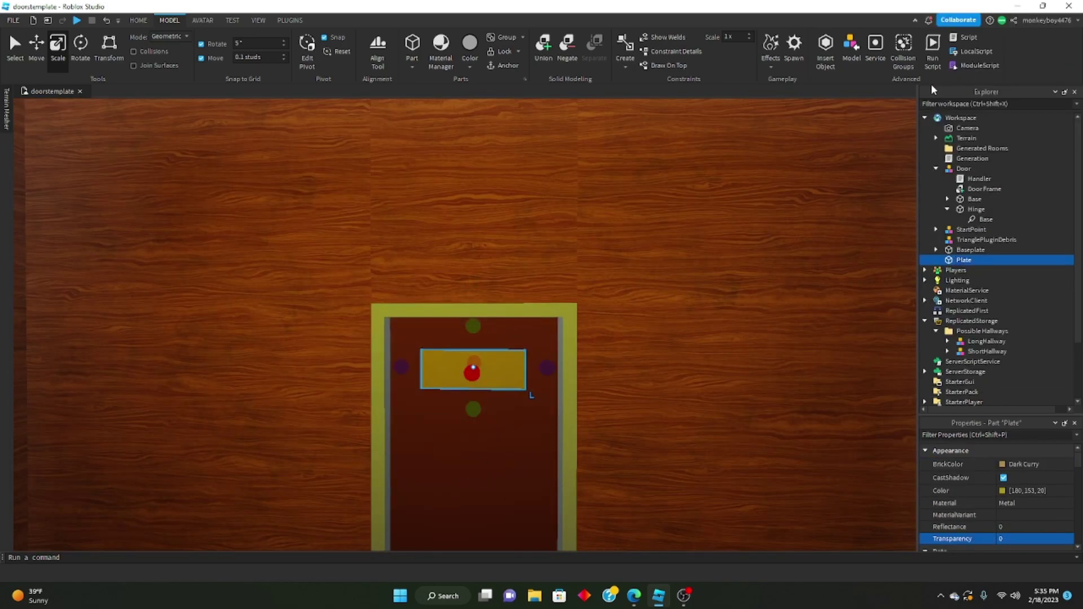
{"action": "left_click_drag", "start_coordinate": [965, 260], "coordinate": [996, 204]}
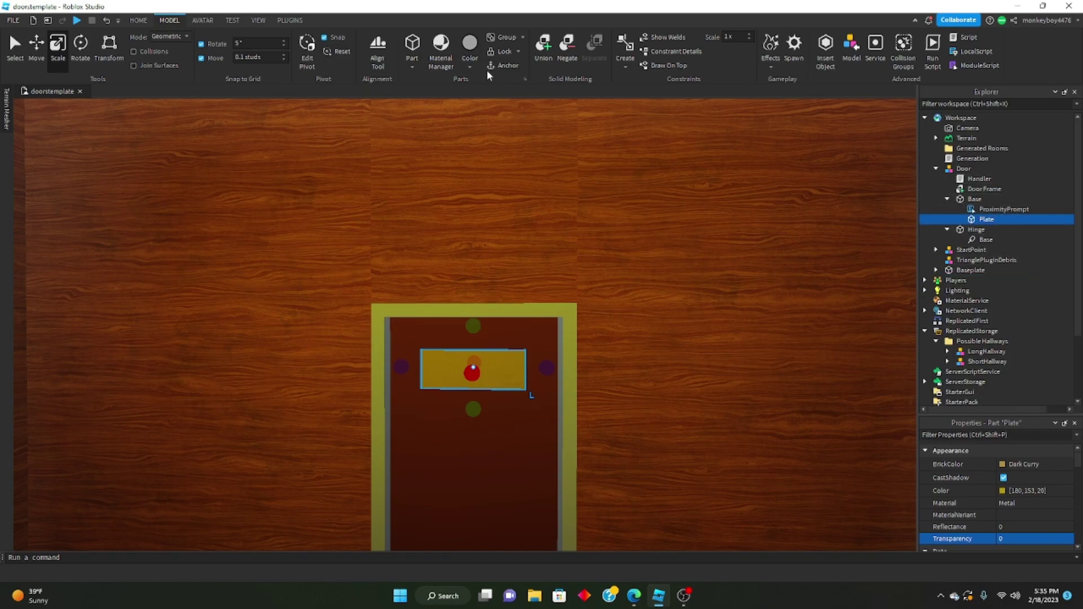
Weld the Plate to the door's Base using the welding plugin
{"action": "left_click", "coordinate": [975, 199]}
{"action": "left_click", "coordinate": [985, 220], "text": "ctrl"}
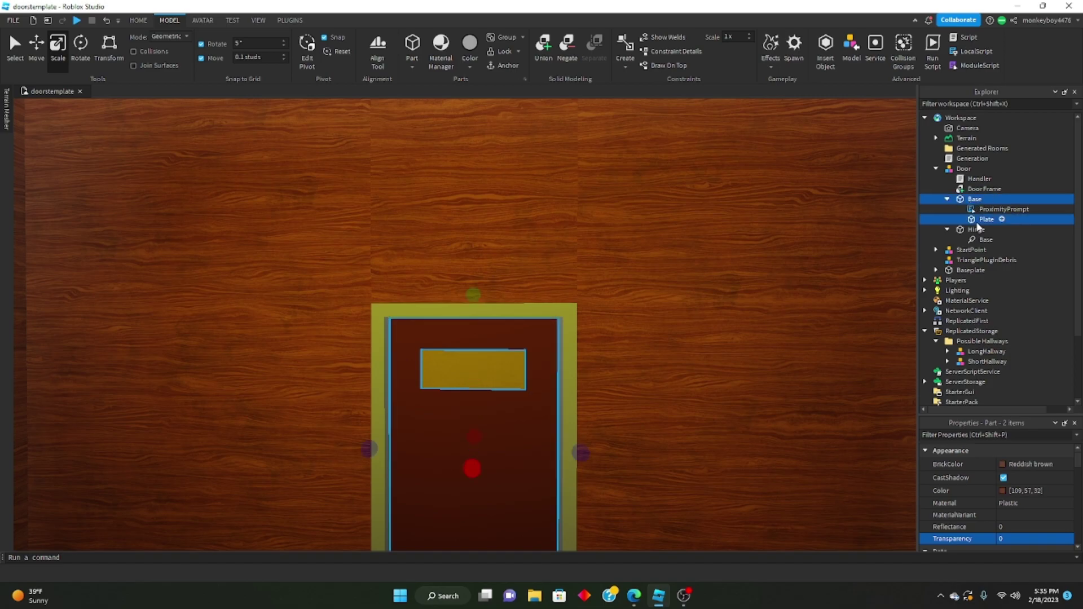
{"action": "left_click", "coordinate": [290, 20]}
{"action": "left_click", "coordinate": [192, 51]}
{"action": "left_click", "coordinate": [303, 113]}
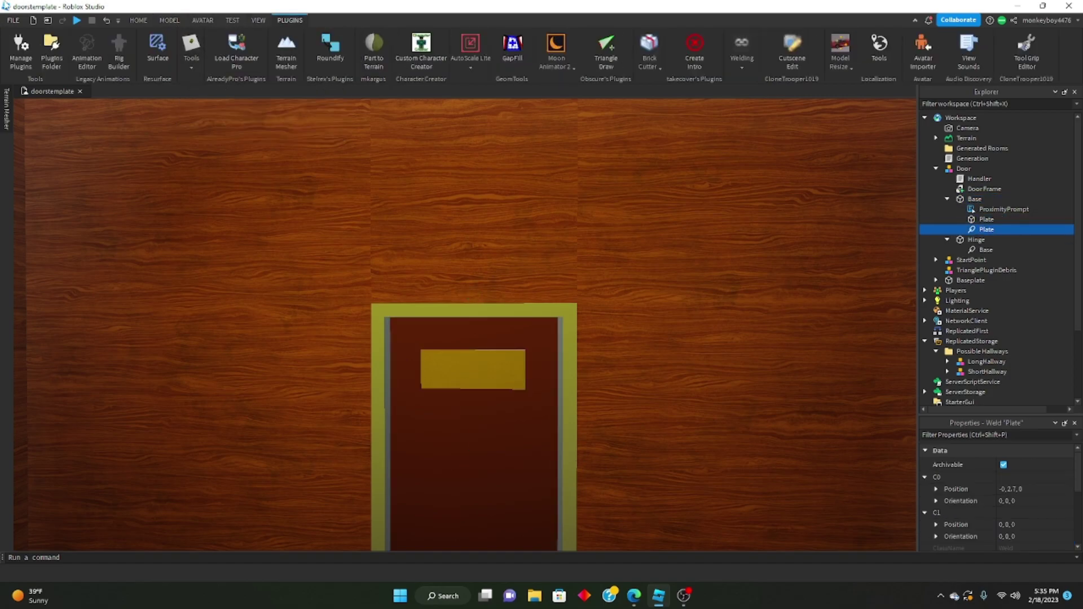
Playtest the game, open and close the door several times to check that the plate follows it, and stop the test
{"action": "left_click", "coordinate": [76, 21]}
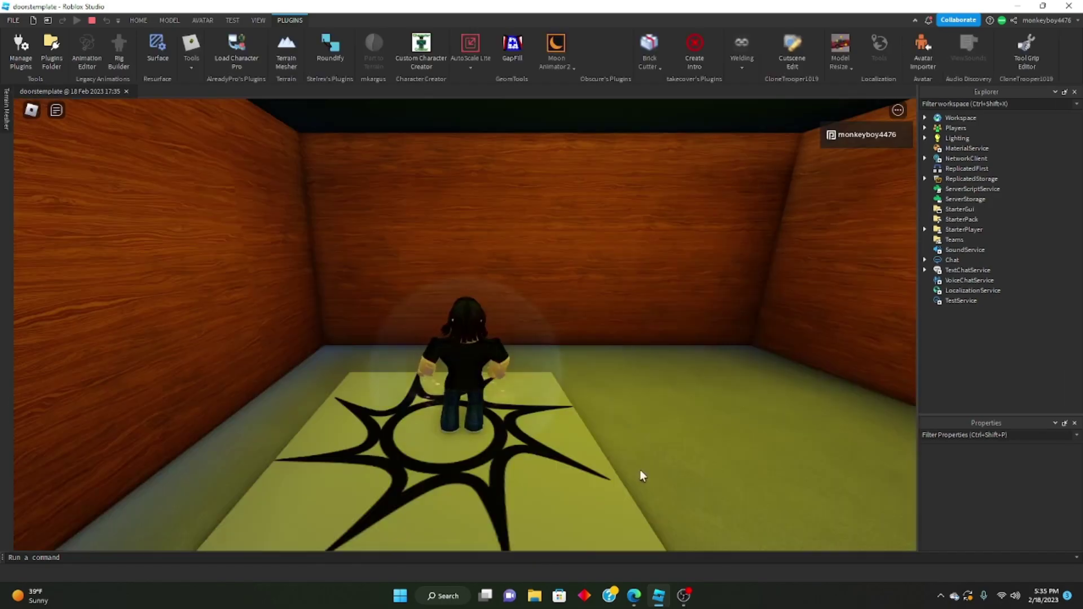
{"action": "key", "text": "w"}
{"action": "right_click_drag", "start_coordinate": [496, 363], "coordinate": [496, 362]}
{"action": "key", "text": "e"}
{"action": "key", "text": "w"}
{"action": "key", "text": "e"}
{"action": "key", "text": "s"}
{"action": "key", "text": "w"}
{"action": "key", "text": "e"}
{"action": "key", "text": "w"}
{"action": "key", "text": "e"}
{"action": "key", "text": "s"}
{"action": "left_click", "coordinate": [92, 20]}
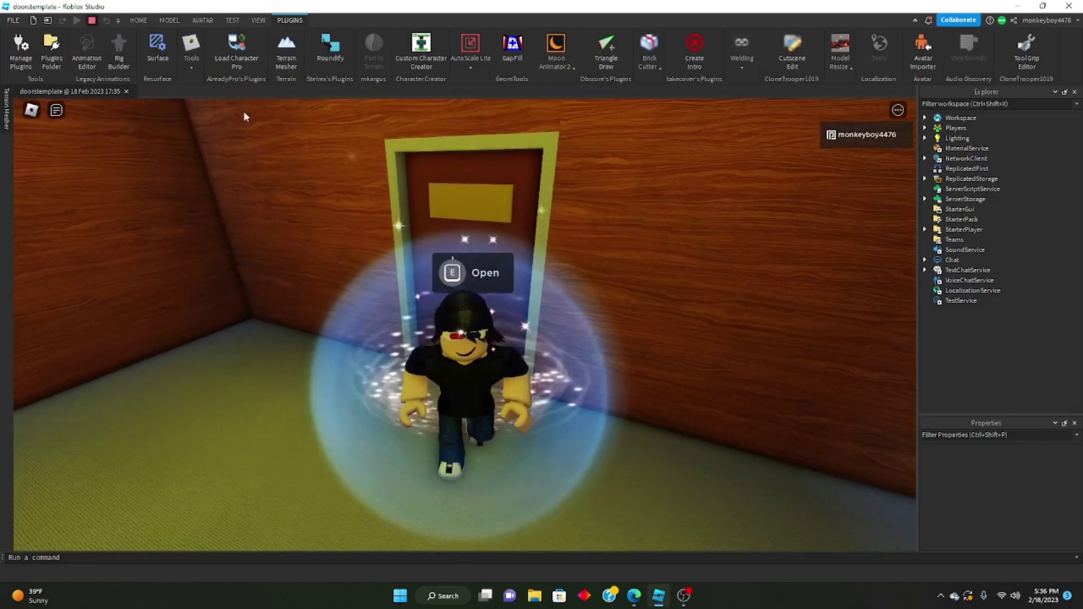
{"action": "key", "text": "shift+F5"}
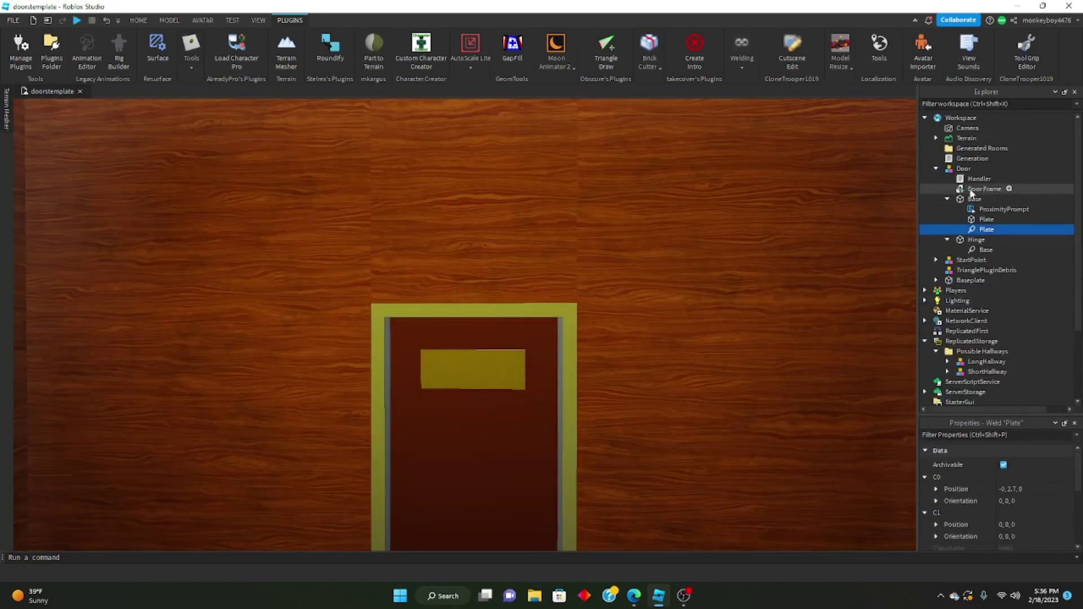
Move the Door model from Workspace into ReplicatedStorage
{"action": "left_click", "coordinate": [972, 191]}
{"action": "double_click", "coordinate": [961, 168]}
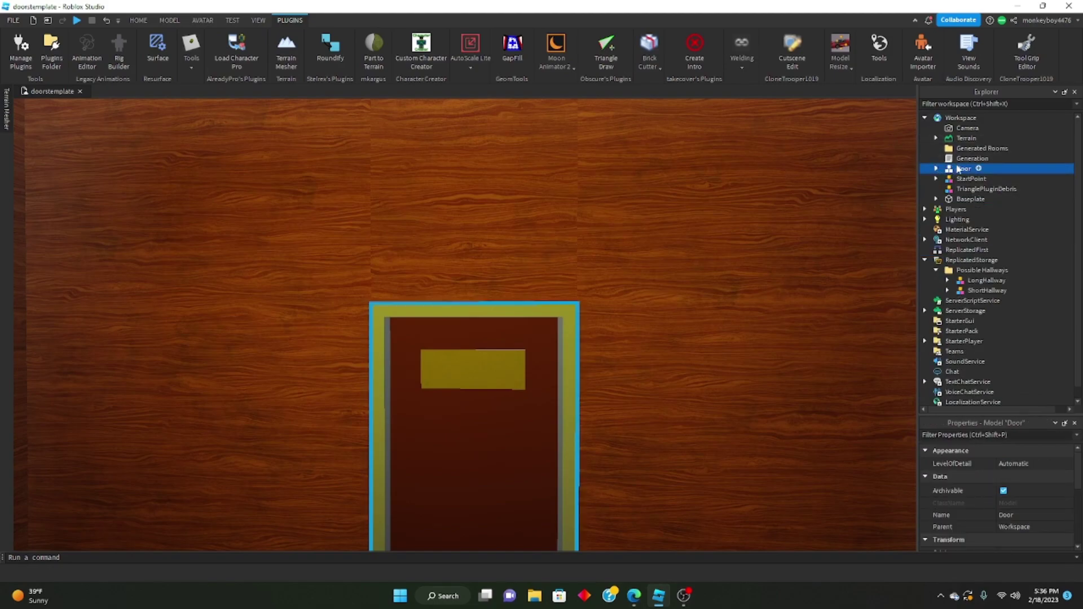
{"action": "left_click_drag", "start_coordinate": [958, 169], "coordinate": [971, 260]}
{"action": "right_click_drag", "start_coordinate": [818, 214], "coordinate": [874, 198]}
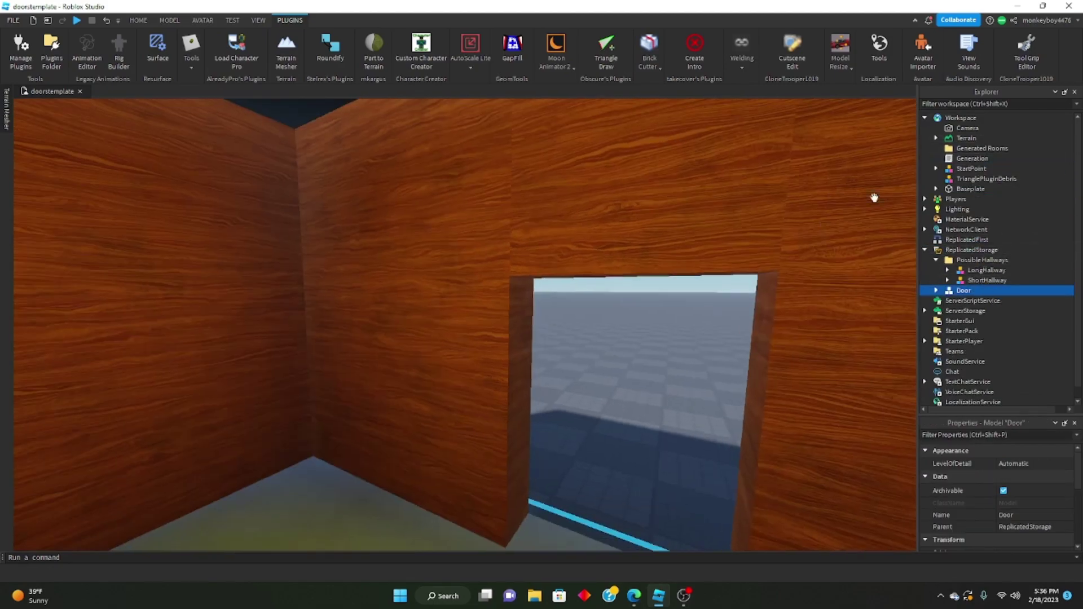
{"action": "key", "text": "s"}
{"action": "key", "text": "d"}
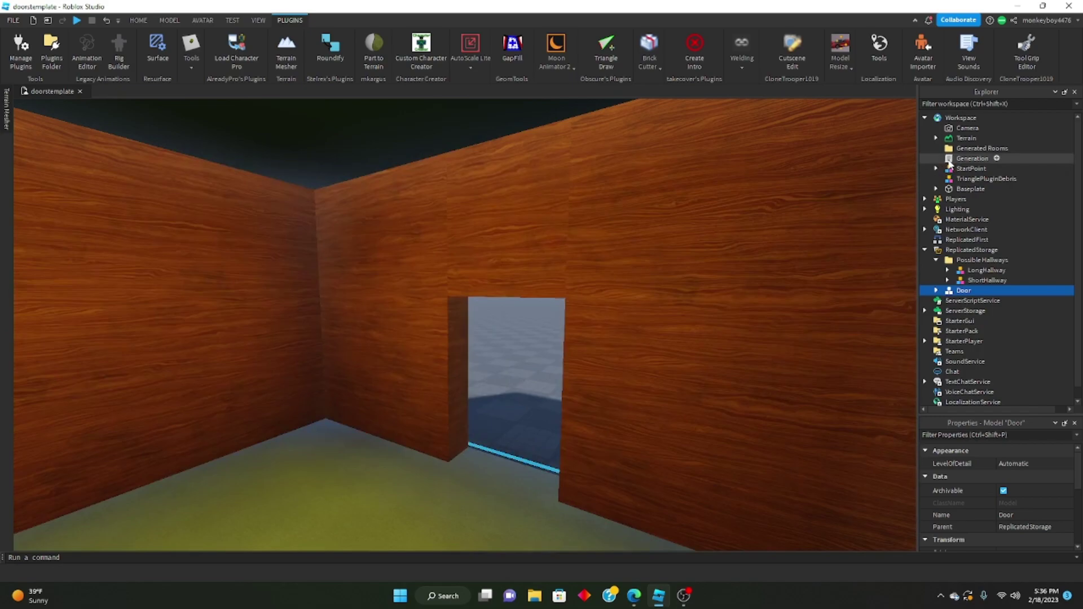
In the Generation script's generateRoom function, add local cloneddoor = ReplicatedStorage:WaitForChild("Door"):Clone() below the transparency lines
{"action": "double_click", "coordinate": [972, 159]}
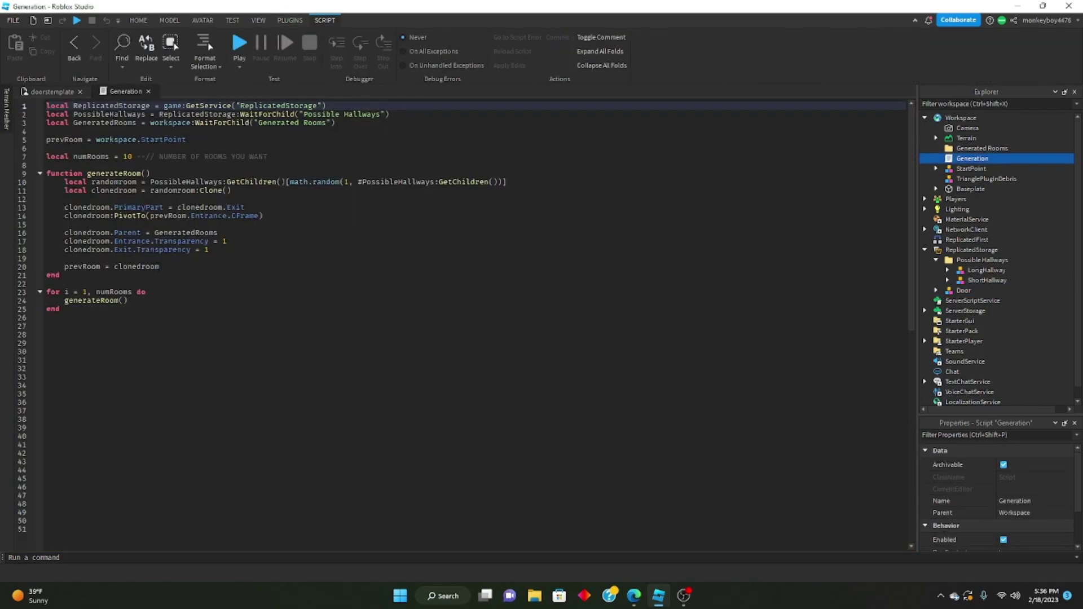
{"action": "left_click", "coordinate": [222, 260]}
{"action": "left_click", "coordinate": [239, 250]}
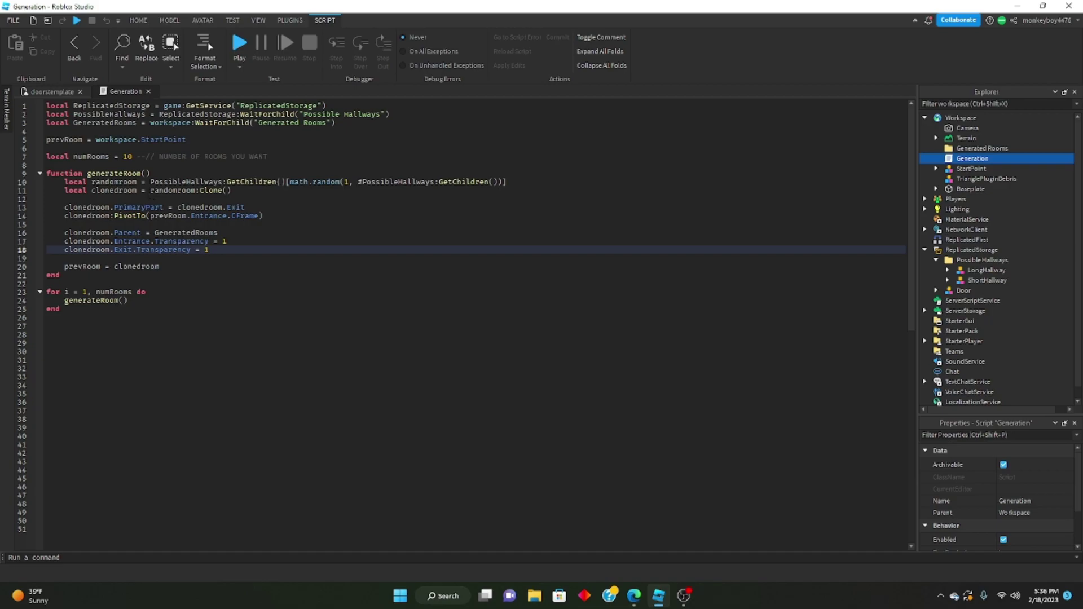
{"action": "key", "text": "Return"}
{"action": "key", "text": "Return"}
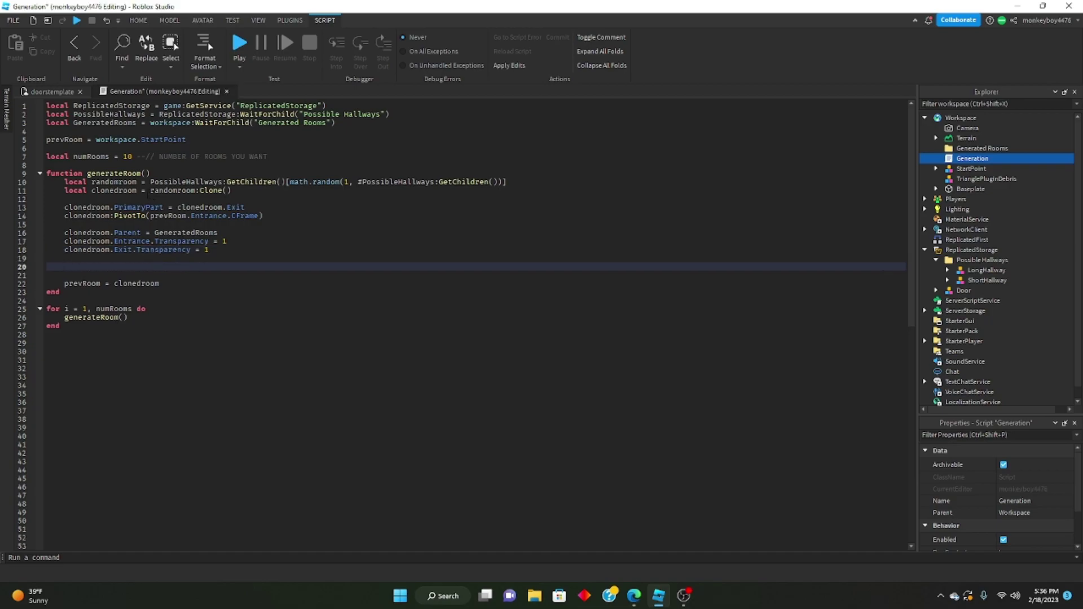
{"action": "type", "text": "local cl"}
{"action": "type", "text": "oneddoor = ReplicatedStorage:WaitForChild("}
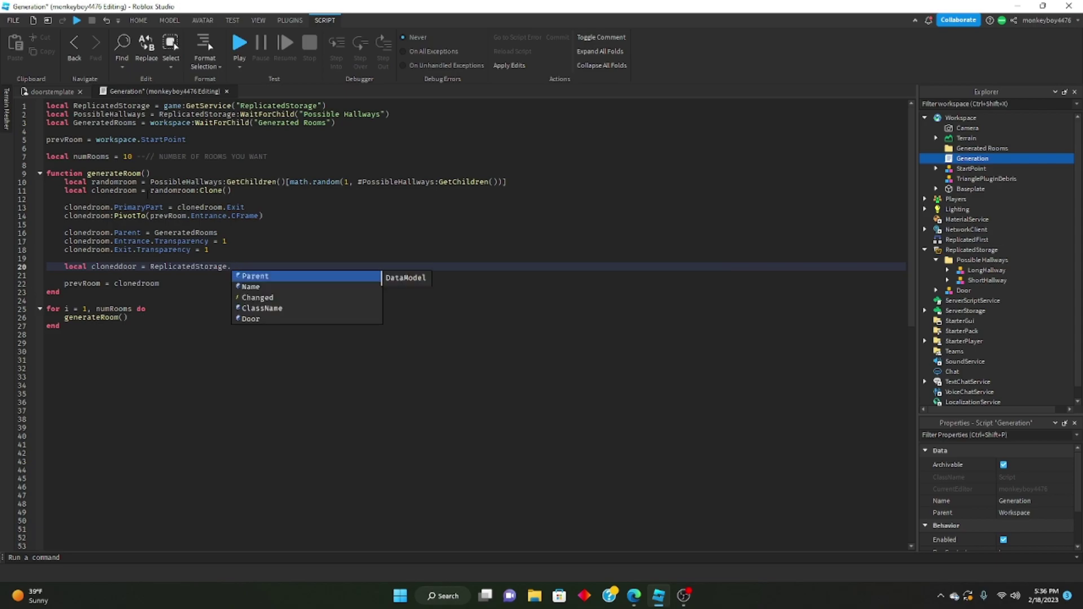
{"action": "type", "text": "\"Door"}
{"action": "type", "text": ":Clone()"}
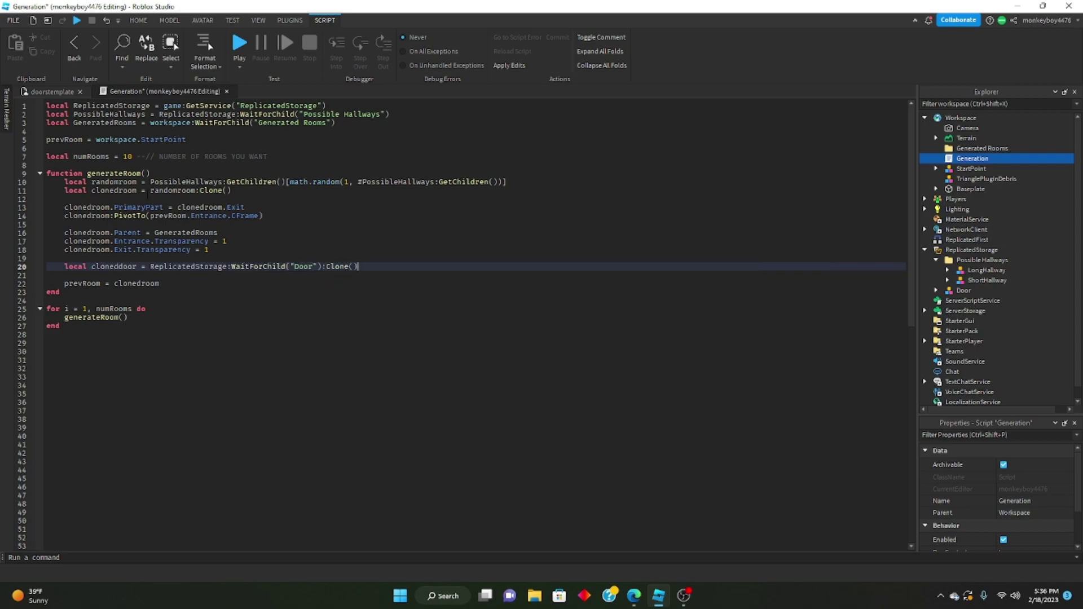
Add the line cloneddoor.Parent = clonedroom and begin another statement with cloneddoor below it
{"action": "key", "text": "Return"}
{"action": "type", "text": "clone"}
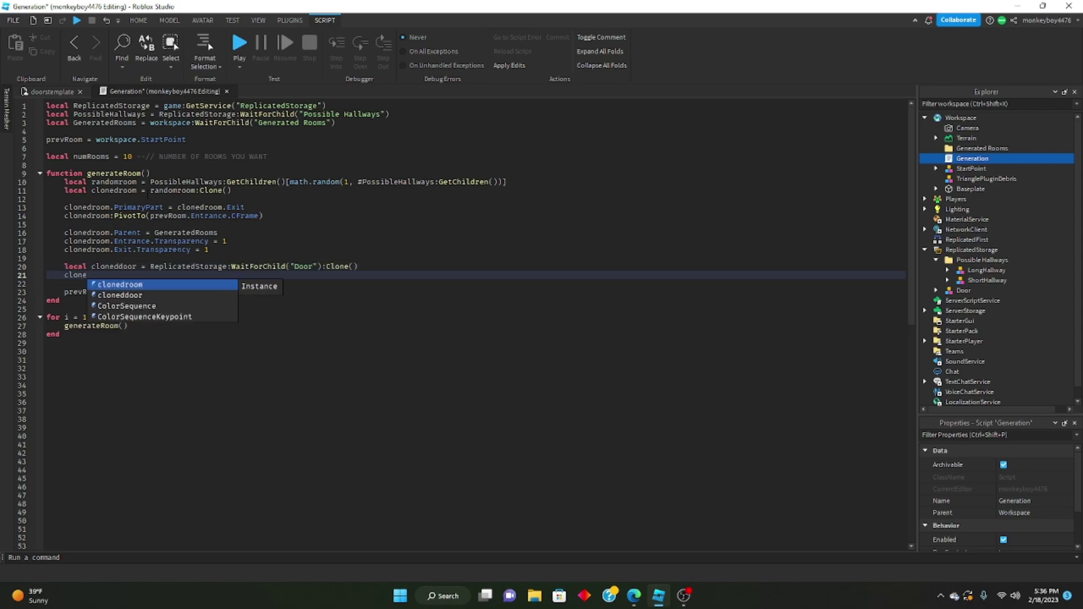
{"action": "type", "text": "ddoor.Pa"}
{"action": "key", "text": "Tab"}
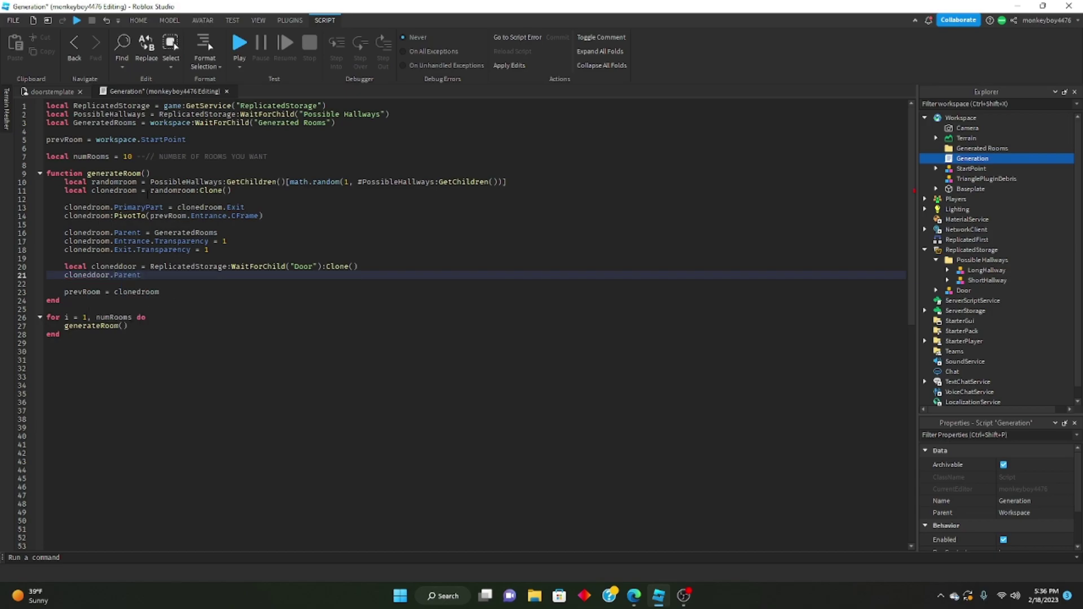
{"action": "type", "text": "= clon"}
{"action": "key", "text": "Tab"}
{"action": "key", "text": "Return"}
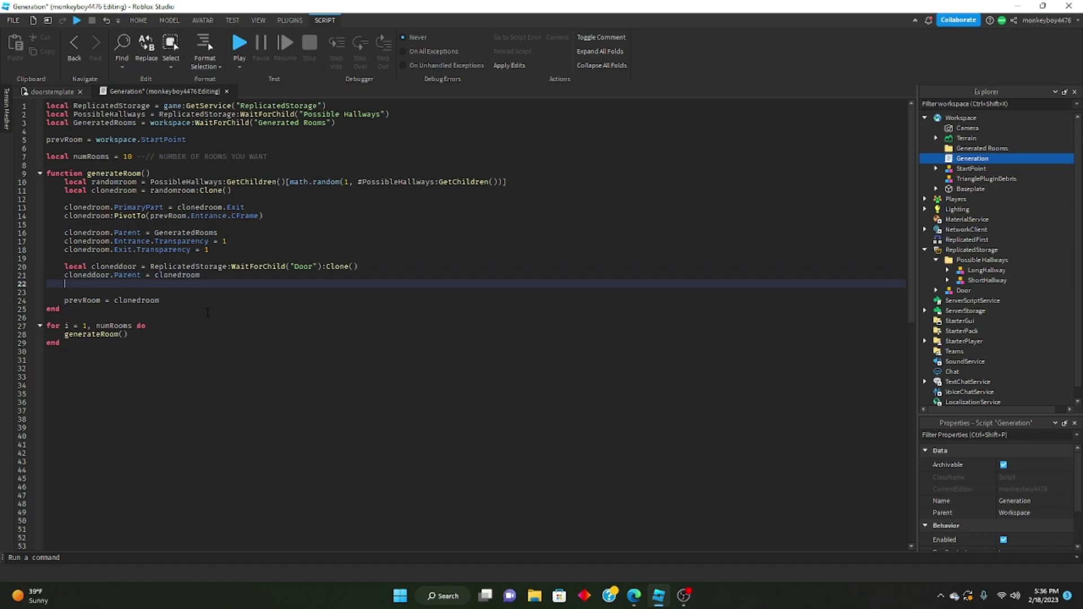
{"action": "type", "text": "clo"}
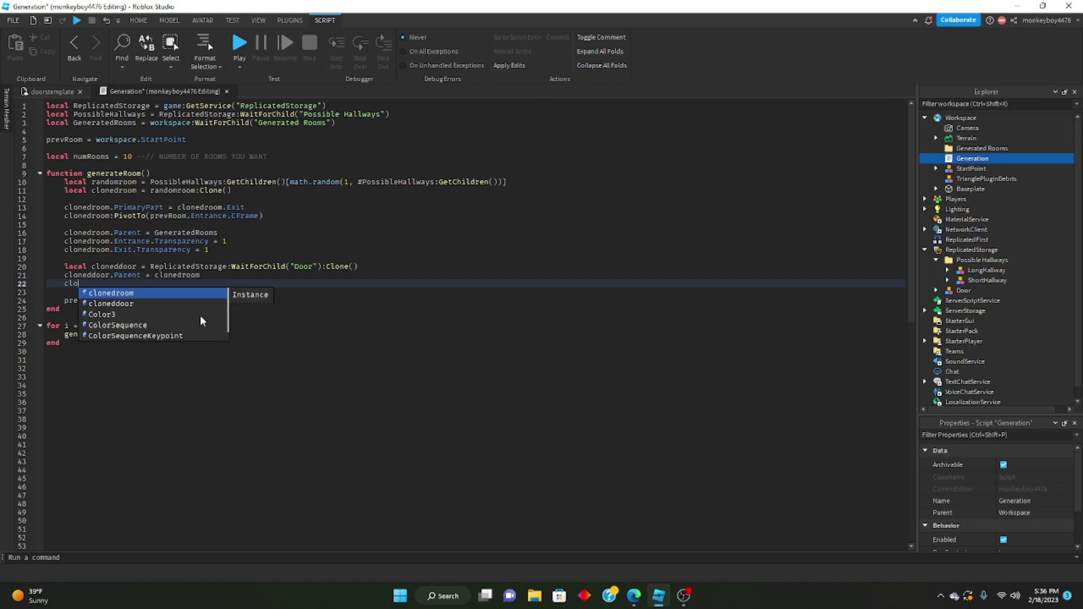
{"action": "key", "text": "Down"}
{"action": "key", "text": "Tab"}
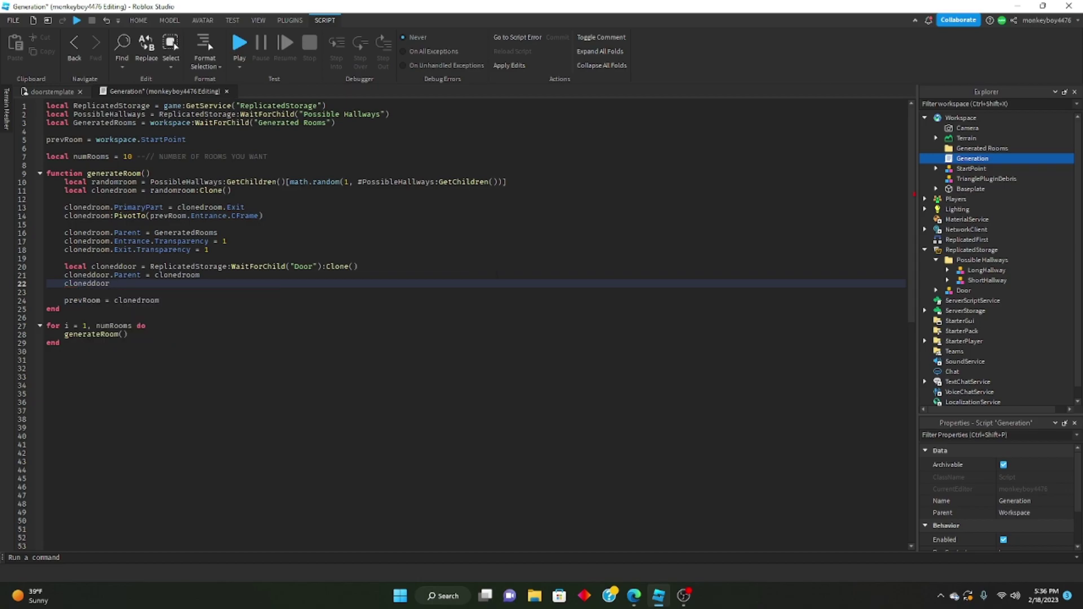
Return to the doorstemplate scene and move the Door model from ReplicatedStorage back into Workspace
{"action": "left_click", "coordinate": [52, 91]}
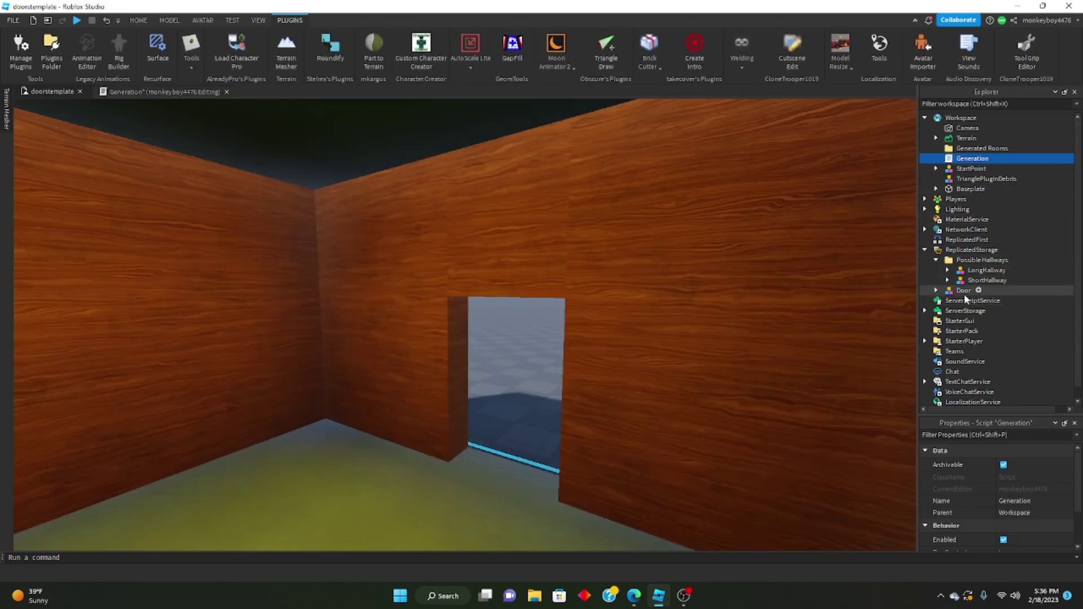
{"action": "left_click_drag", "start_coordinate": [964, 291], "coordinate": [962, 119]}
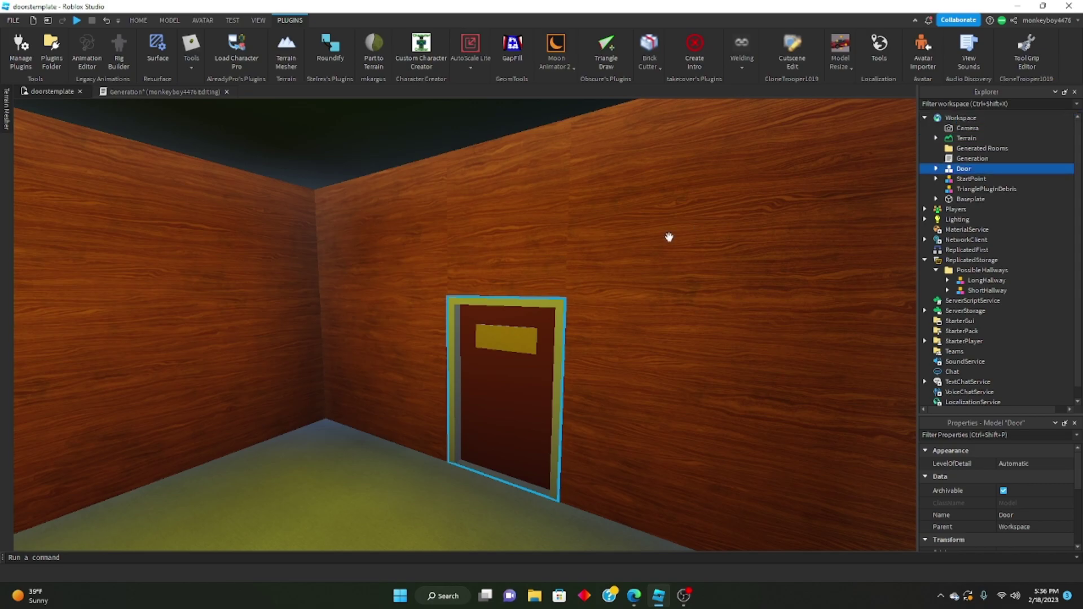
{"action": "right_click_drag", "start_coordinate": [669, 237], "coordinate": [694, 265]}
{"action": "left_click_drag", "start_coordinate": [400, 327], "coordinate": [703, 366]}
{"action": "right_click_drag", "start_coordinate": [703, 365], "coordinate": [586, 410]}
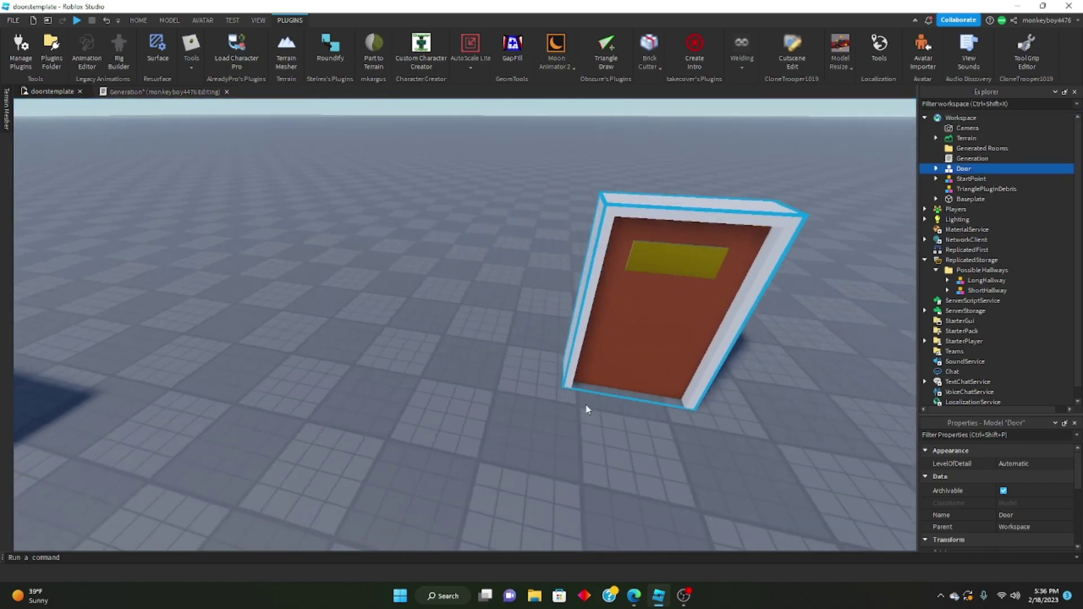
Duplicate the door's Hinge part and scale the copy sideways to span the full width of the door frame
{"action": "left_click", "coordinate": [384, 226]}
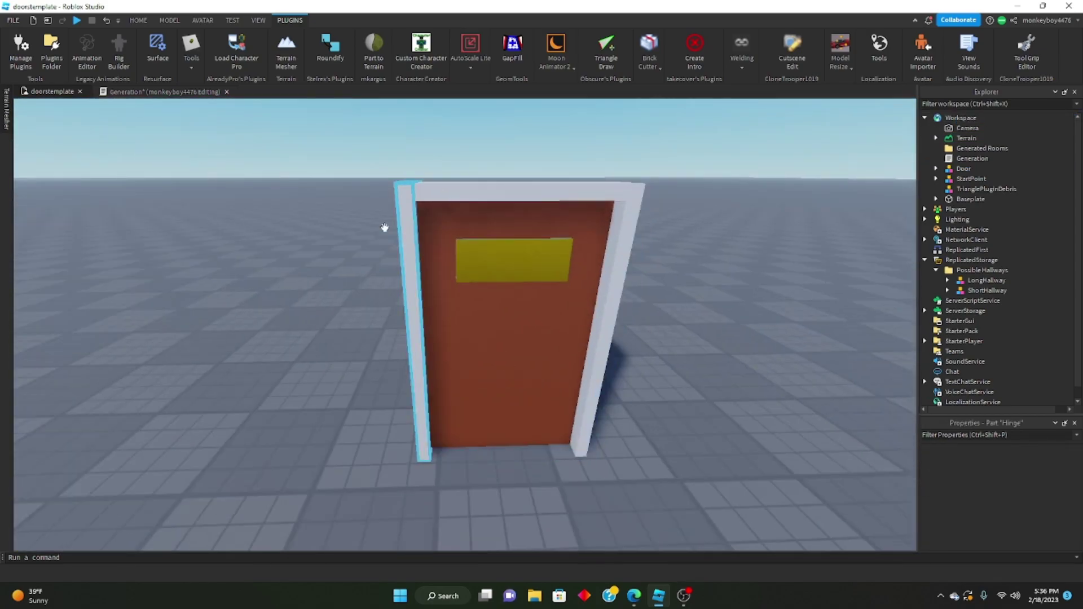
{"action": "left_click", "coordinate": [140, 22]}
{"action": "left_click", "coordinate": [129, 50]}
{"action": "key", "text": "ctrl+d"}
{"action": "left_click_drag", "start_coordinate": [453, 337], "coordinate": [630, 334]}
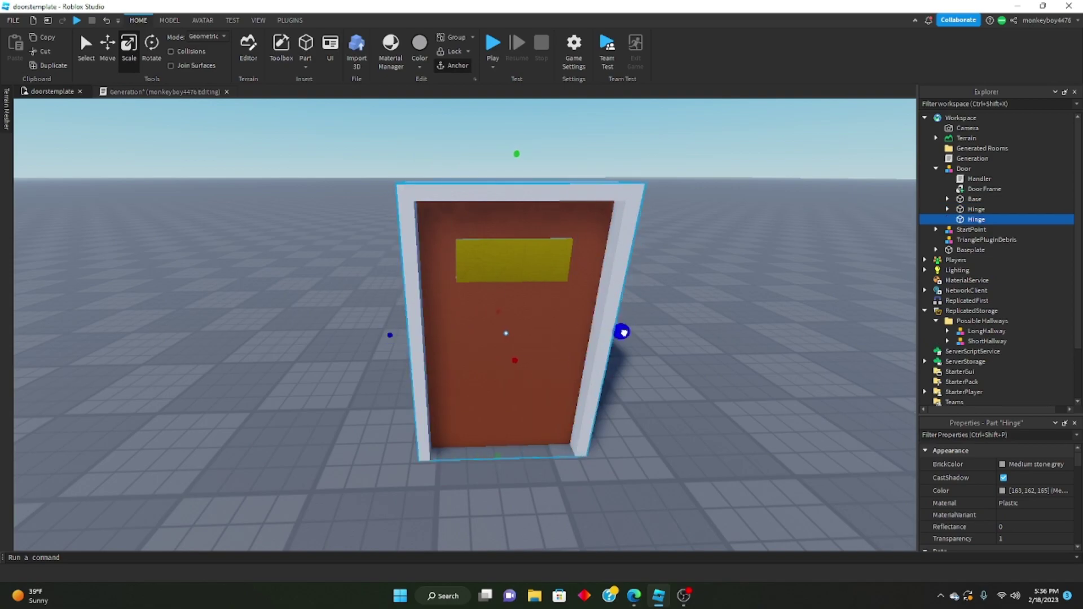
Inspect how the duplicated part fits around the door frame from several angles
{"action": "key", "text": "w"}
{"action": "right_click_drag", "start_coordinate": [624, 333], "coordinate": [626, 325]}
{"action": "key", "text": "a"}
{"action": "right_click_drag", "start_coordinate": [395, 290], "coordinate": [398, 282]}
{"action": "key", "text": "a"}
{"action": "left_click", "coordinate": [168, 24]}
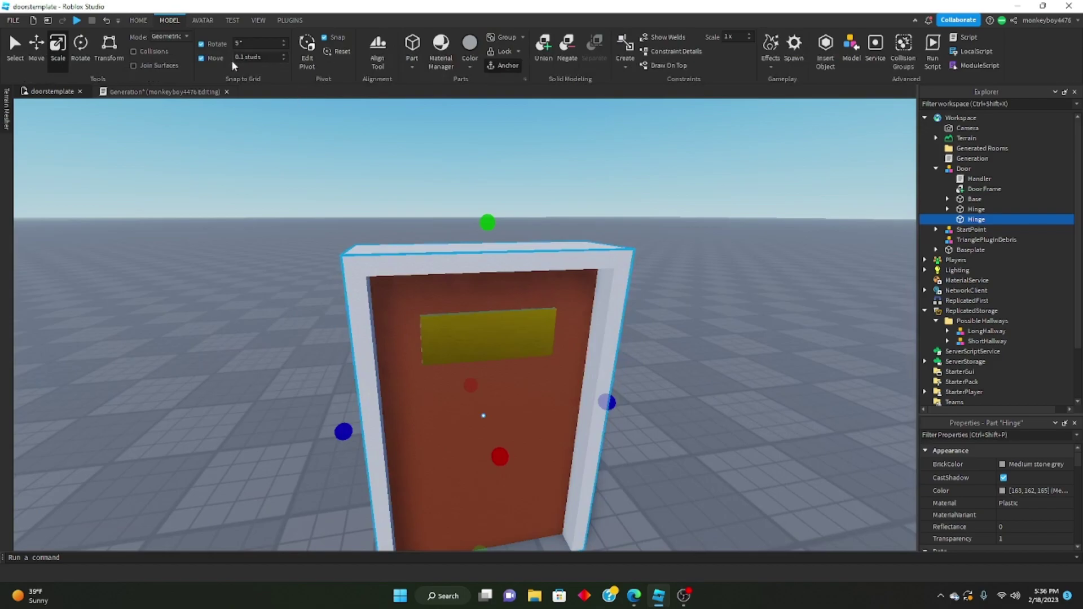
{"action": "right_click_drag", "start_coordinate": [333, 317], "coordinate": [332, 321]}
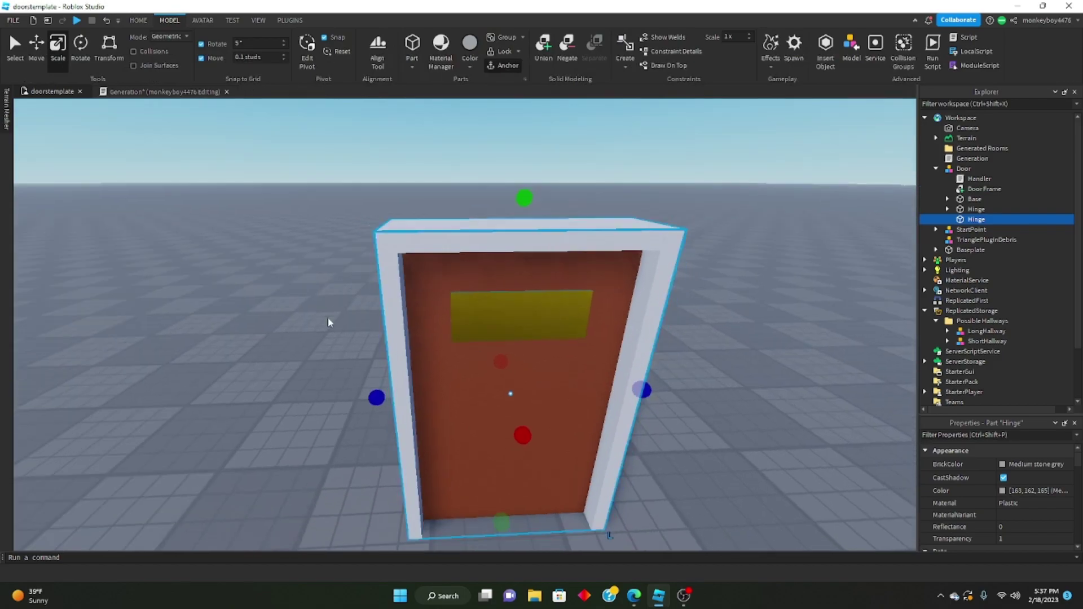
{"action": "key", "text": "a"}
{"action": "right_click_drag", "start_coordinate": [410, 308], "coordinate": [388, 310]}
{"action": "key", "text": "s"}
{"action": "key", "text": "a"}
{"action": "scroll", "coordinate": [389, 310], "scroll_direction": "down", "scroll_amount": 5}
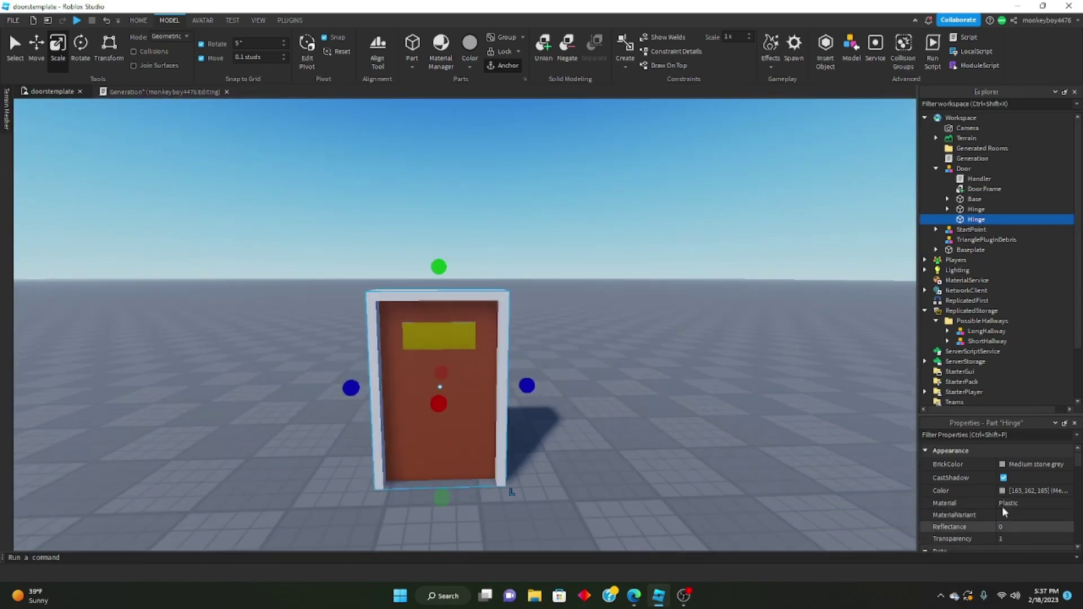
Rename the duplicated Hinge part as primary
{"action": "right_click", "coordinate": [1001, 218]}
{"action": "left_click", "coordinate": [938, 298]}
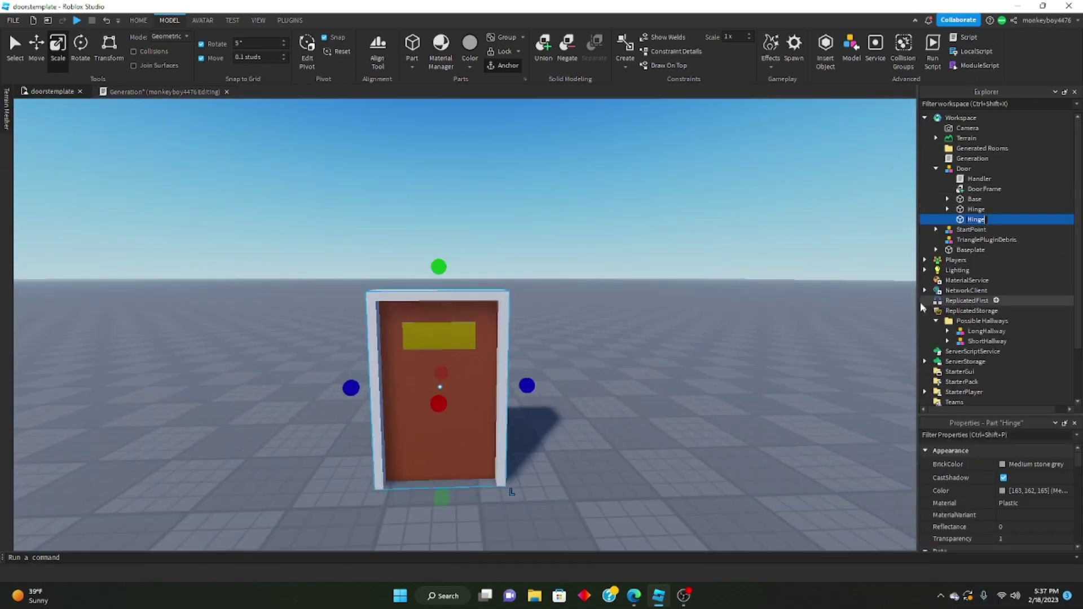
{"action": "type", "text": "primary"}
{"action": "key", "text": "Return"}
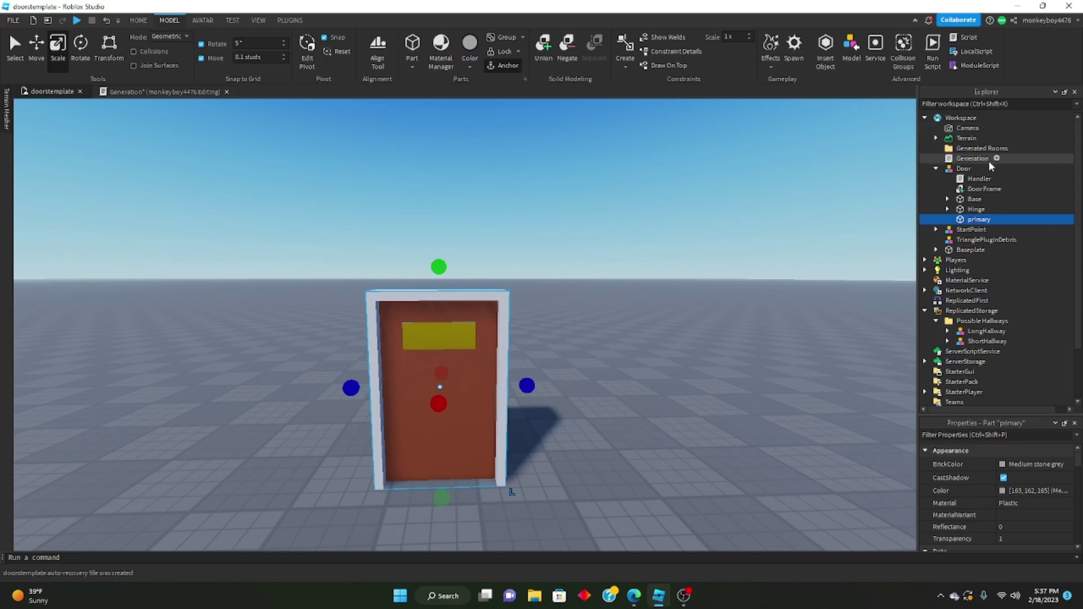
Set the Door model's PrimaryPart to the primary part and move the model back into ReplicatedStorage
{"action": "scroll", "coordinate": [1038, 501], "scroll_direction": "down", "scroll_amount": 5}
{"action": "scroll", "coordinate": [1036, 499], "scroll_direction": "down", "scroll_amount": 10}
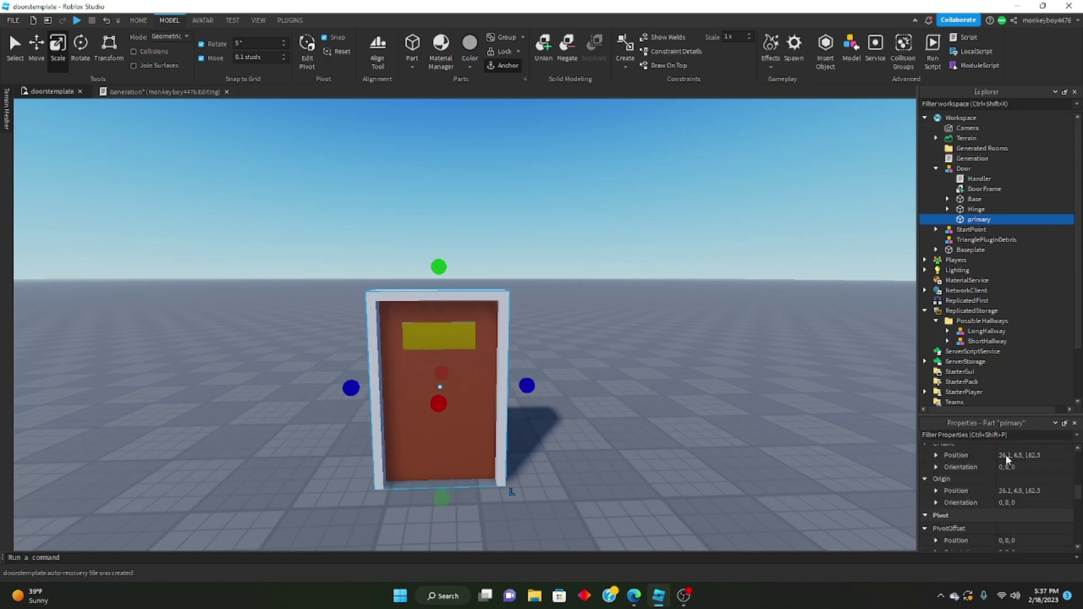
{"action": "left_click", "coordinate": [955, 169]}
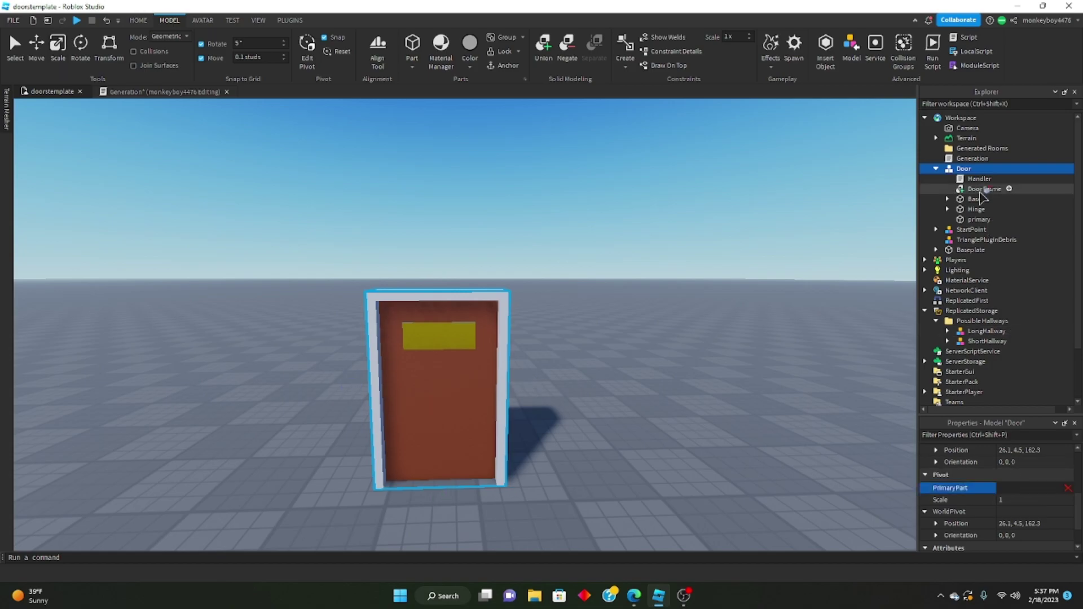
{"action": "left_click", "coordinate": [937, 169]}
{"action": "left_click_drag", "start_coordinate": [964, 169], "coordinate": [982, 260]}
In the Generation script, complete the cloneddoor line so the door pivots to clonedroom.Exit.CFrame
{"action": "double_click", "coordinate": [960, 159]}
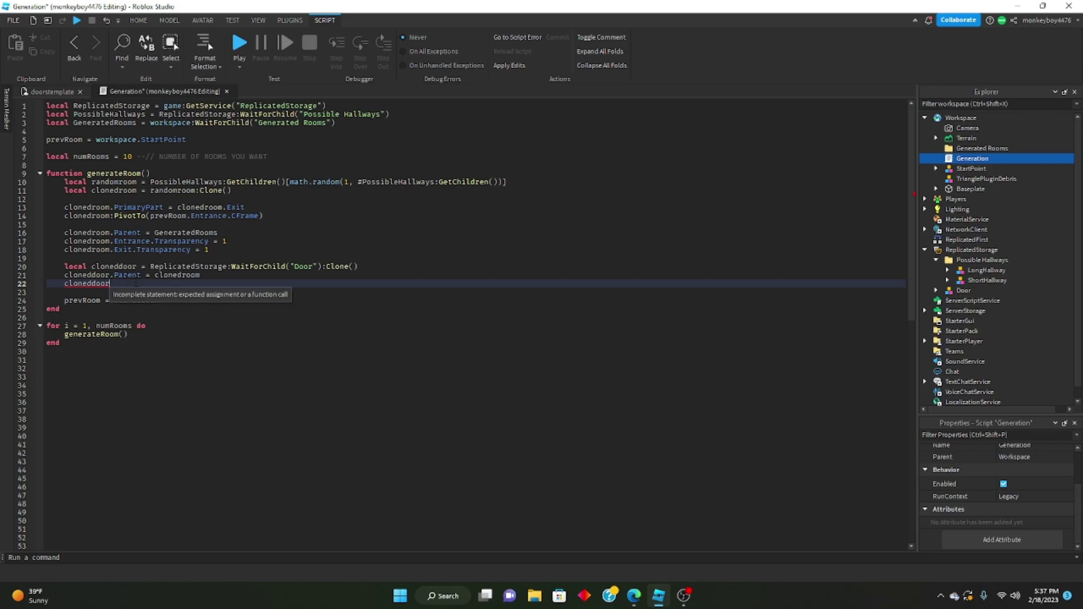
{"action": "type", "text": ":PivotTo("}
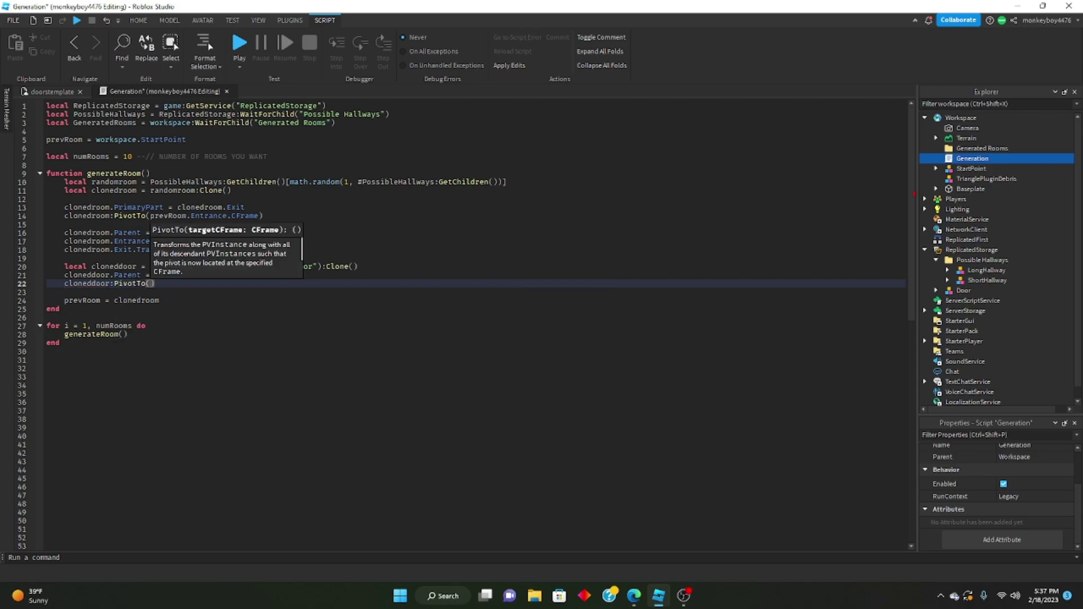
{"action": "type", "text": "clonedroom"}
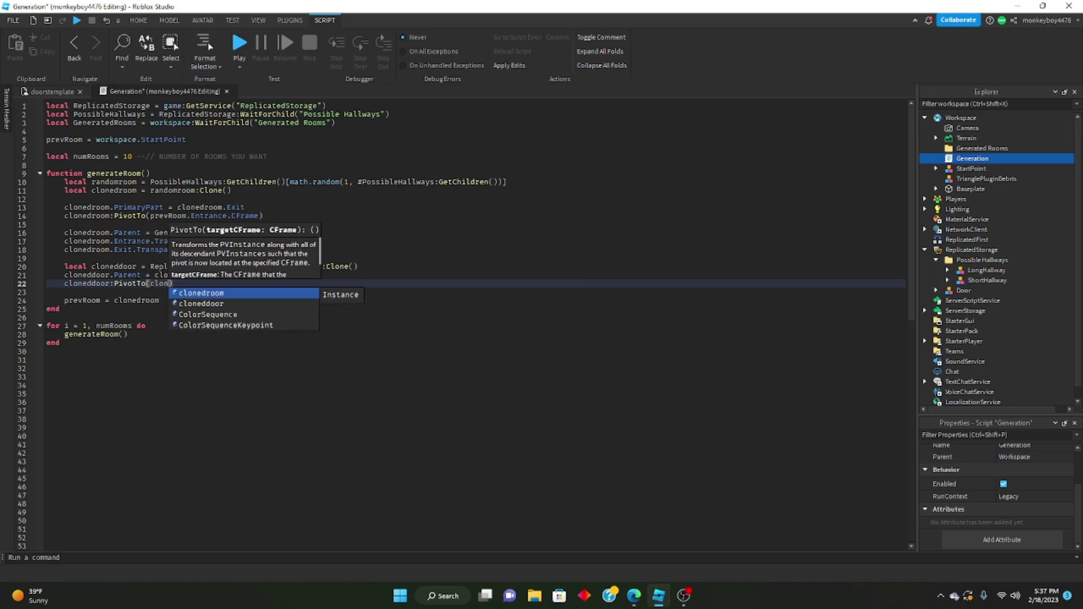
{"action": "type", "text": ".Ex"}
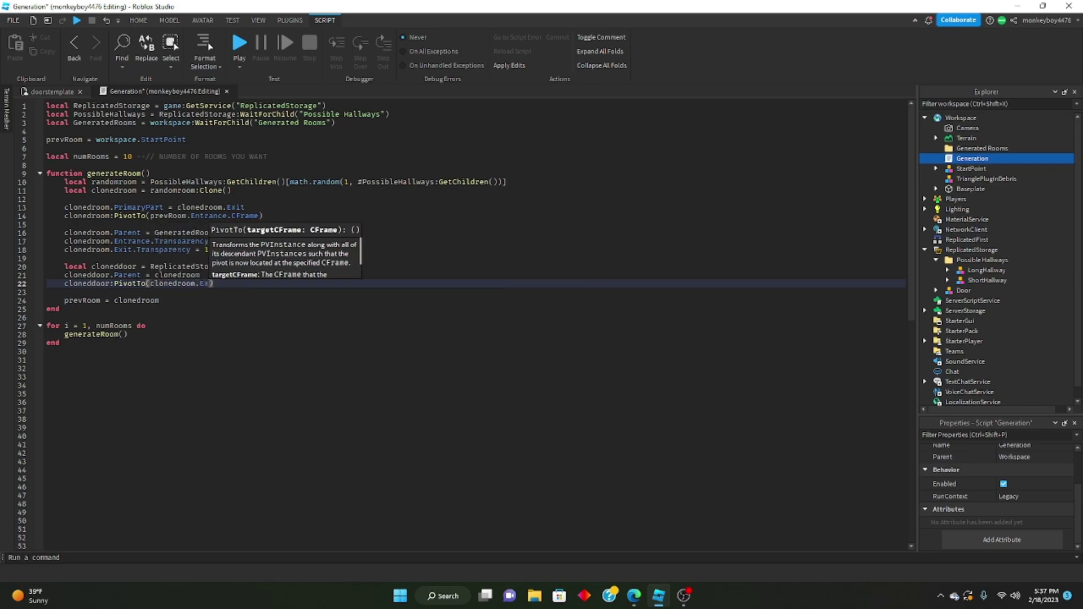
{"action": "type", "text": "it.CFR"}
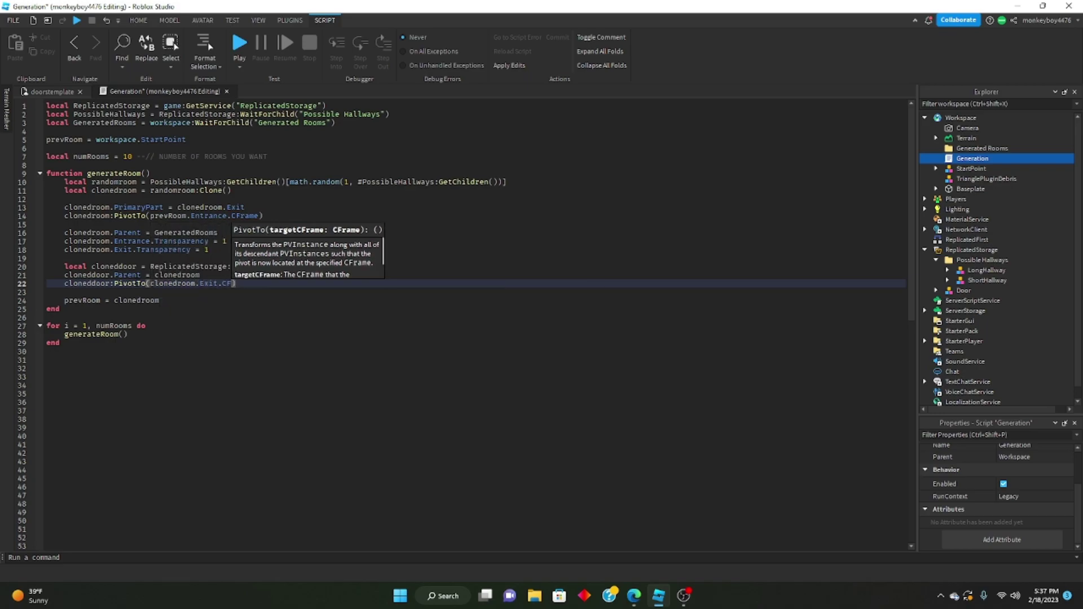
{"action": "type", "text": "rame"}
{"action": "key", "text": "Right"}
{"action": "key", "text": "Return"}
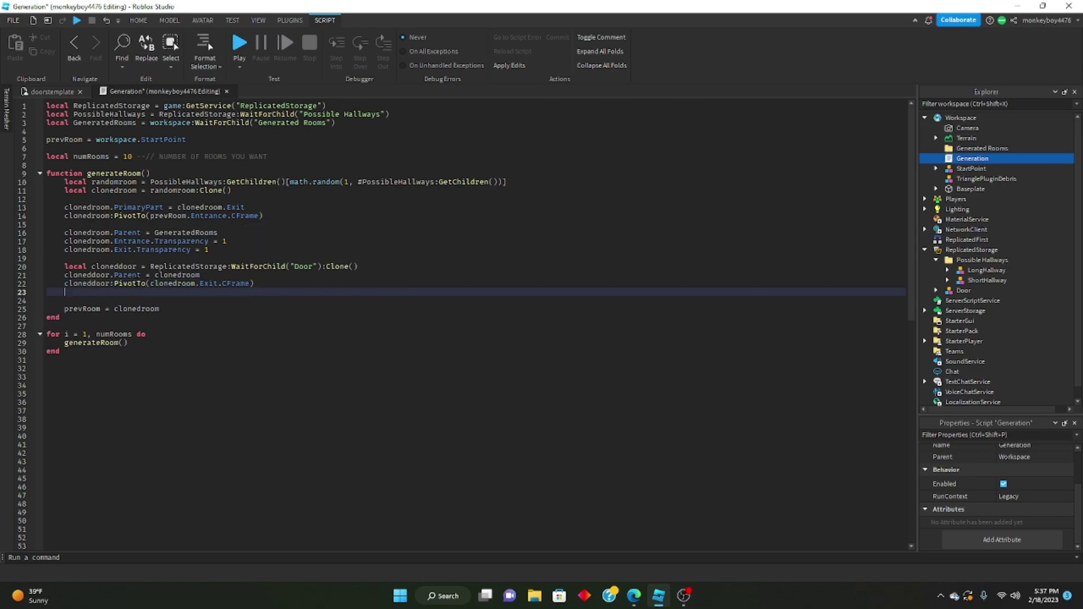
Disable the Handler script inside the Door model in ReplicatedStorage
{"action": "left_click", "coordinate": [936, 291]}
{"action": "left_click", "coordinate": [972, 310]}
{"action": "left_click", "coordinate": [978, 301]}
{"action": "left_click", "coordinate": [50, 92]}
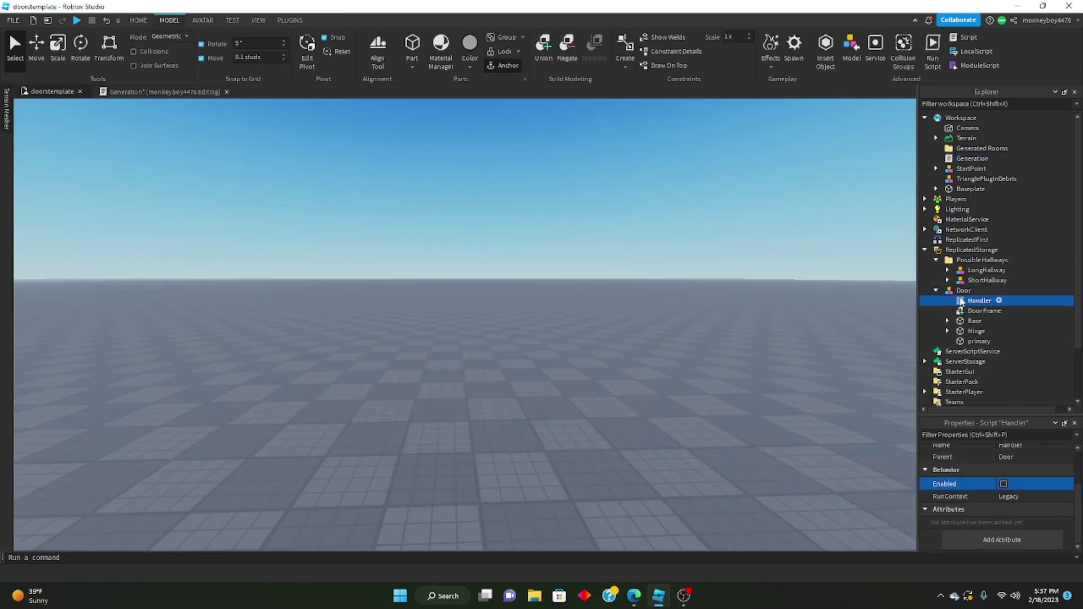
{"action": "left_click", "coordinate": [963, 292]}
{"action": "left_click_drag", "start_coordinate": [978, 306], "coordinate": [971, 310]}
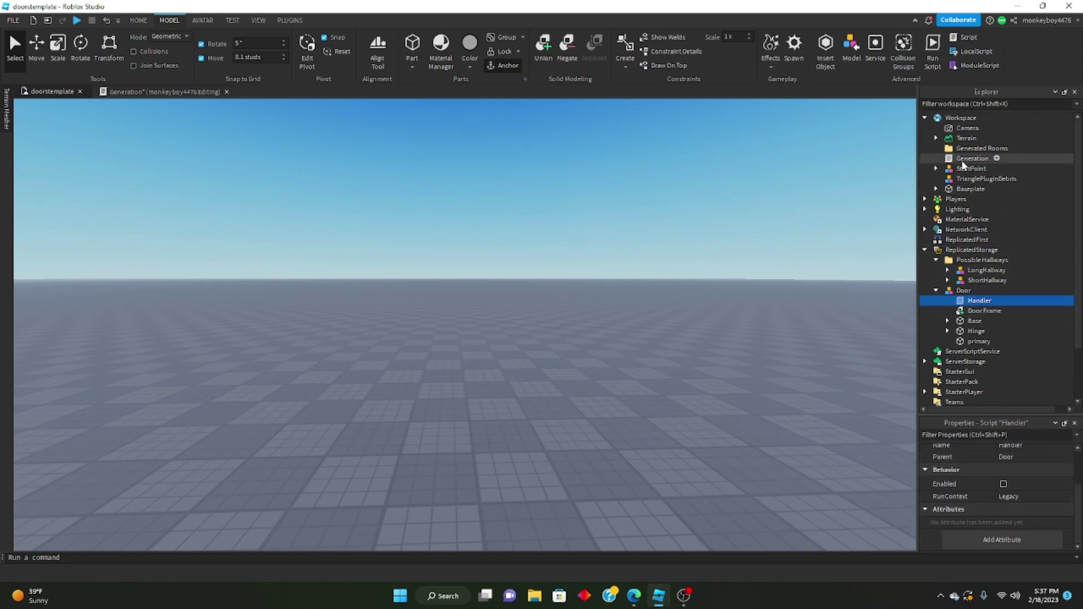
In the Generation script, remove the spare blank line and add a wait() call after prevRoom = clonedroom
{"action": "double_click", "coordinate": [966, 159]}
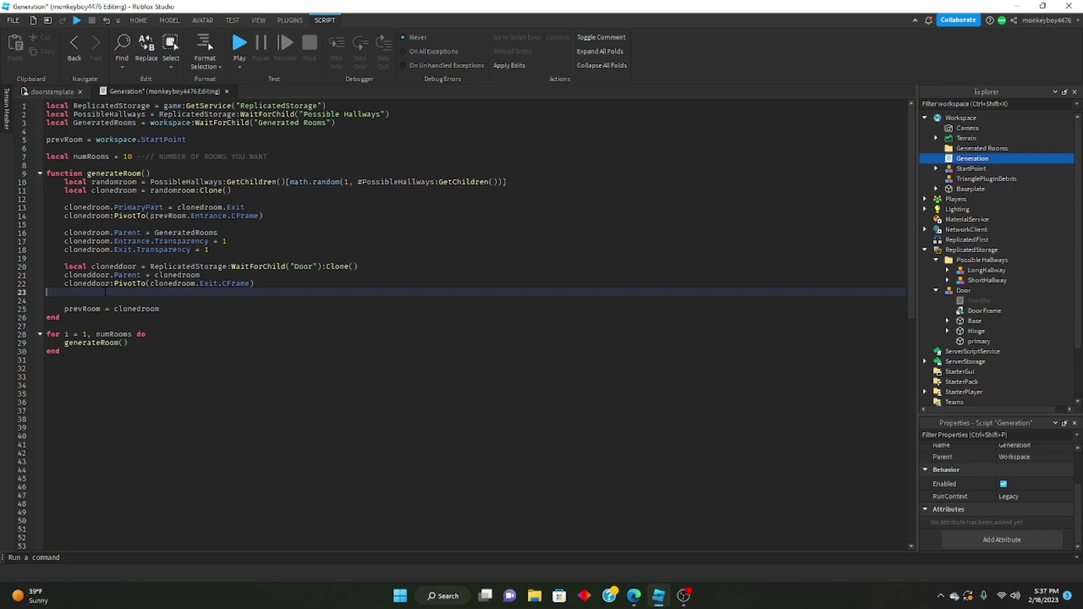
{"action": "key", "text": "BackSpace"}
{"action": "left_click", "coordinate": [187, 301]}
{"action": "key", "text": "Return"}
{"action": "key", "text": "Return"}
{"action": "type", "text": "w"}
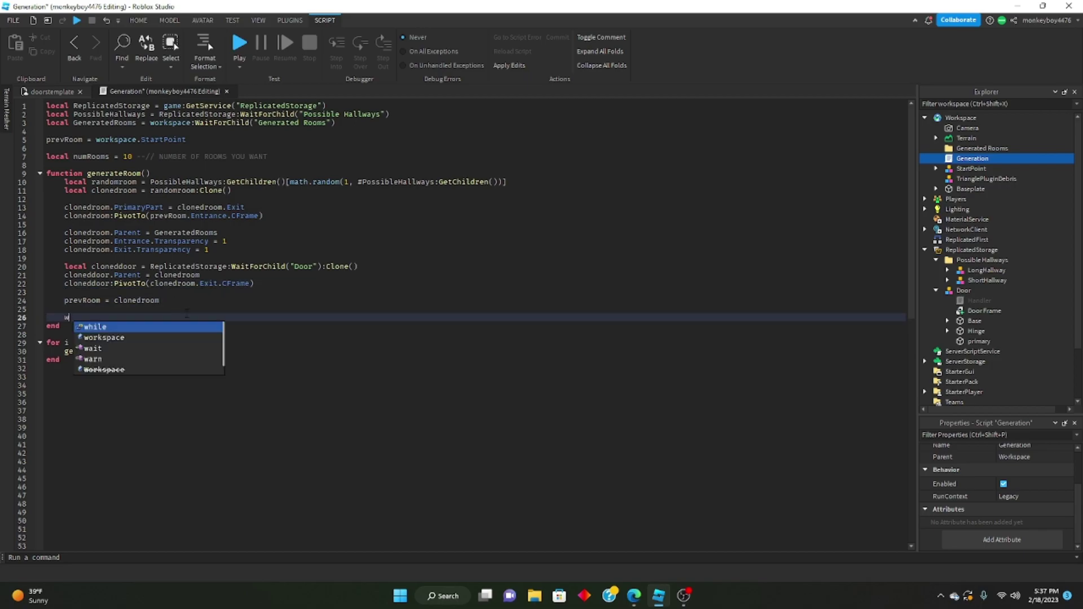
{"action": "type", "text": "ait()"}
{"action": "key", "text": "Return"}
Below wait(), set cloneddoor.Handler.Enabled to true, and close the Generation script
{"action": "type", "text": "clo"}
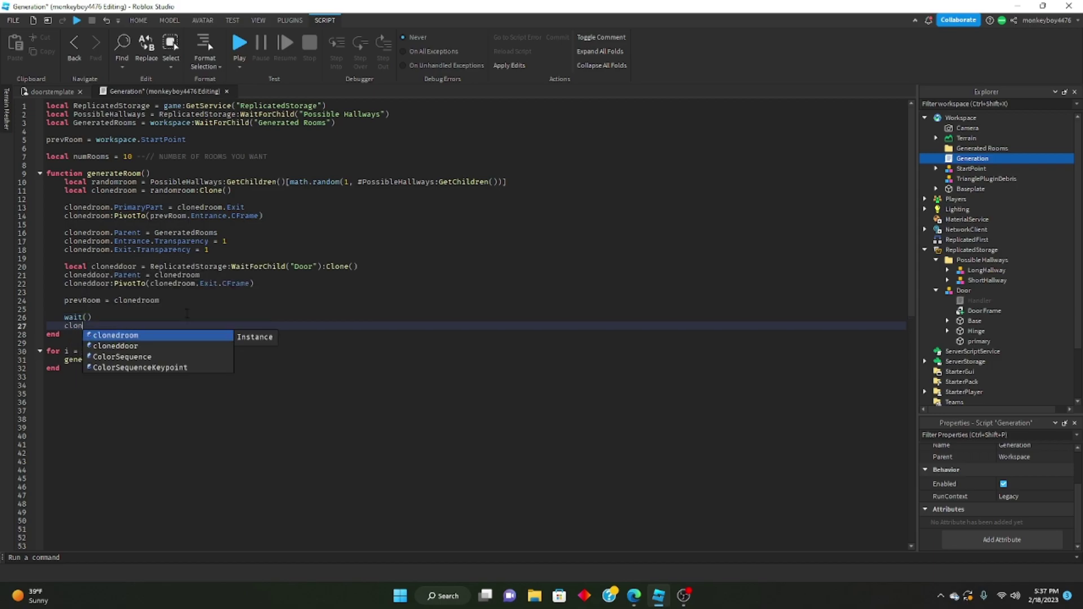
{"action": "type", "text": "n"}
{"action": "key", "text": "Tab"}
{"action": "type", "text": ".han"}
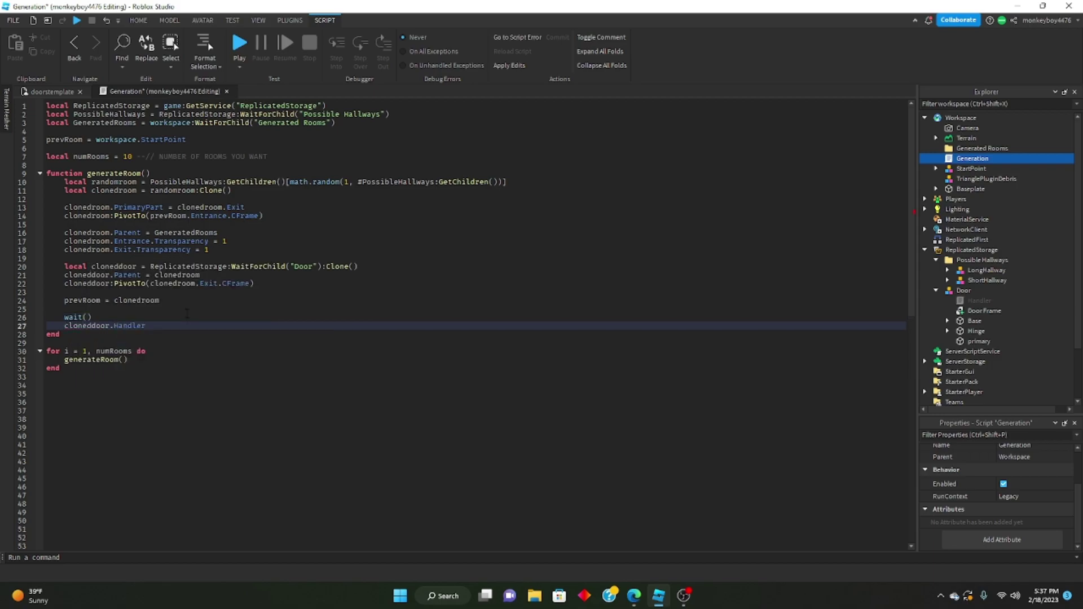
{"action": "type", "text": ".En"}
{"action": "type", "text": " true"}
{"action": "left_click", "coordinate": [226, 91]}
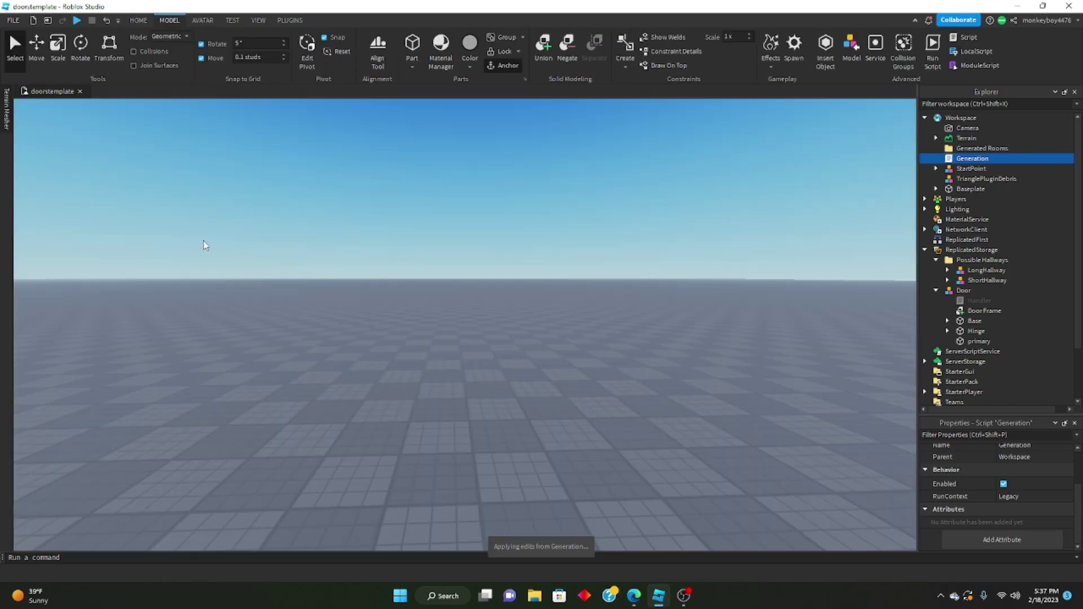
Start a playtest and walk the character through the first generated rooms, opening each door on the way
{"action": "left_click", "coordinate": [78, 21]}
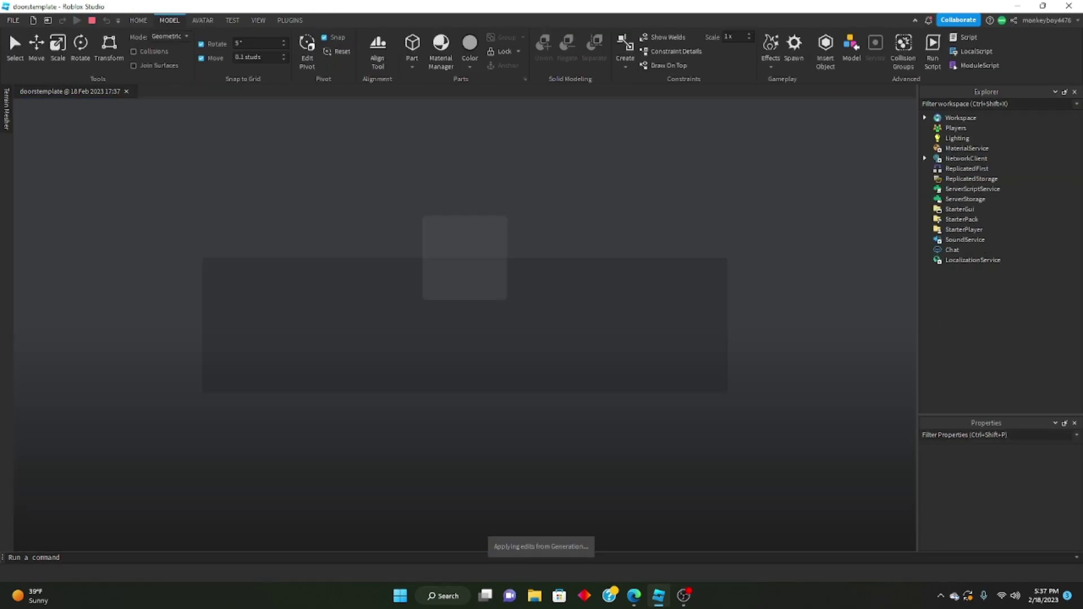
{"action": "key", "text": "w"}
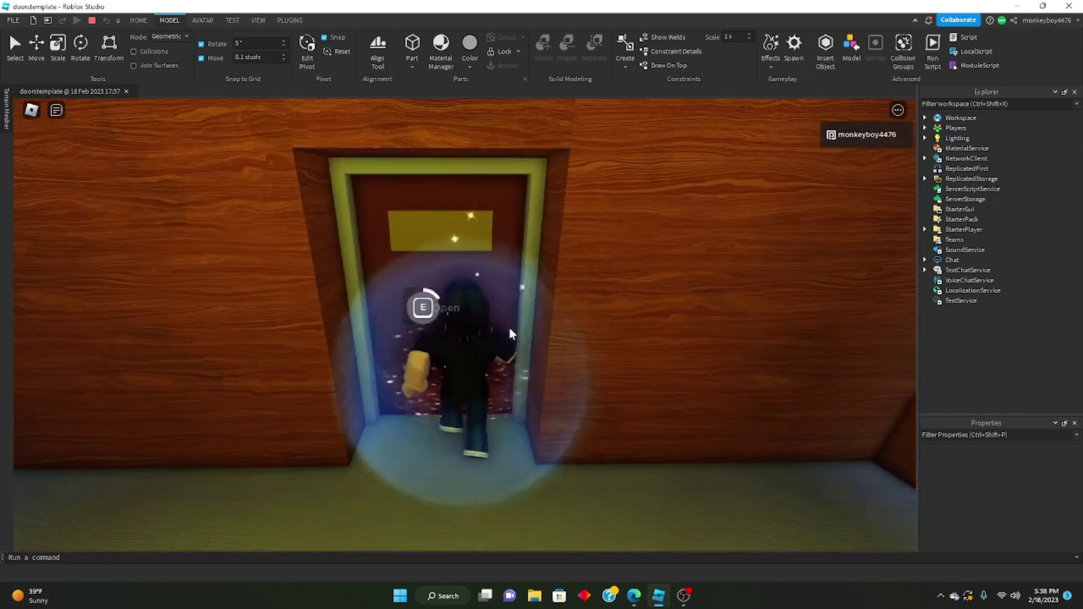
{"action": "key", "text": "e"}
{"action": "key", "text": "w"}
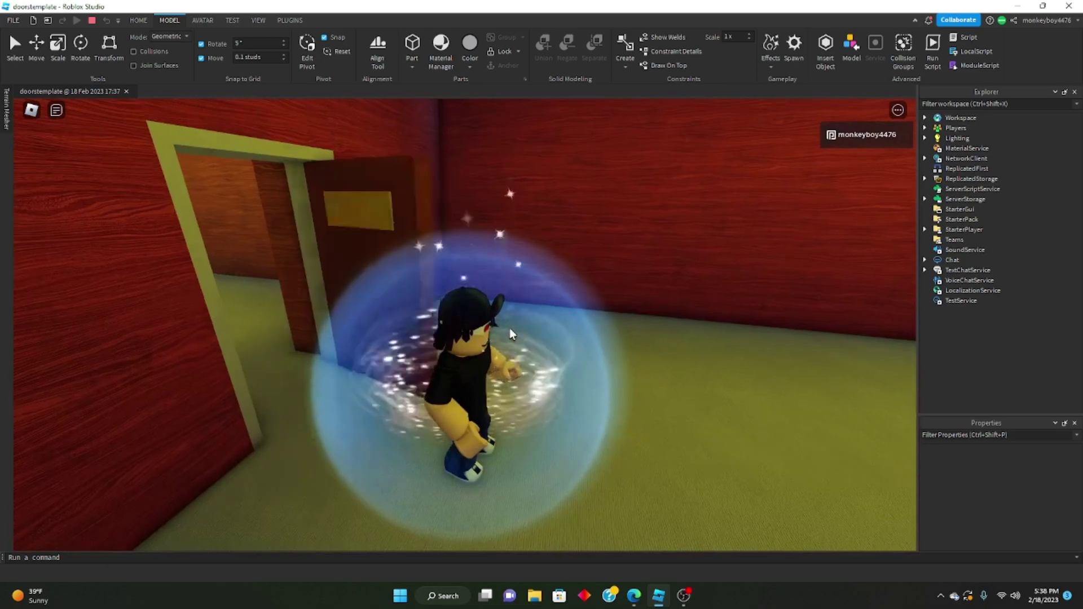
{"action": "key", "text": "w"}
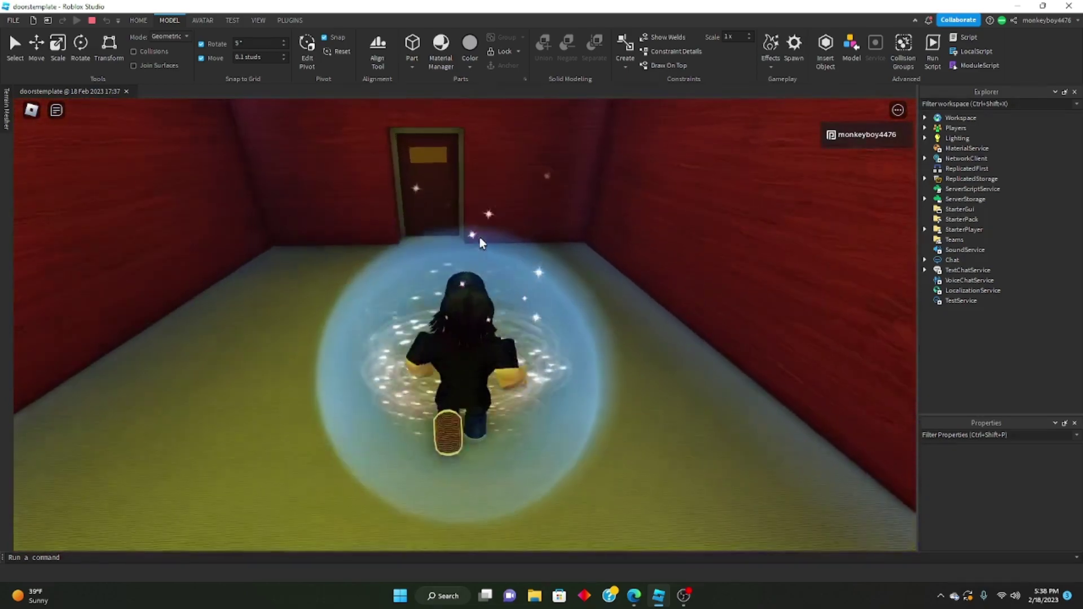
{"action": "key", "text": "w"}
{"action": "key", "text": "e"}
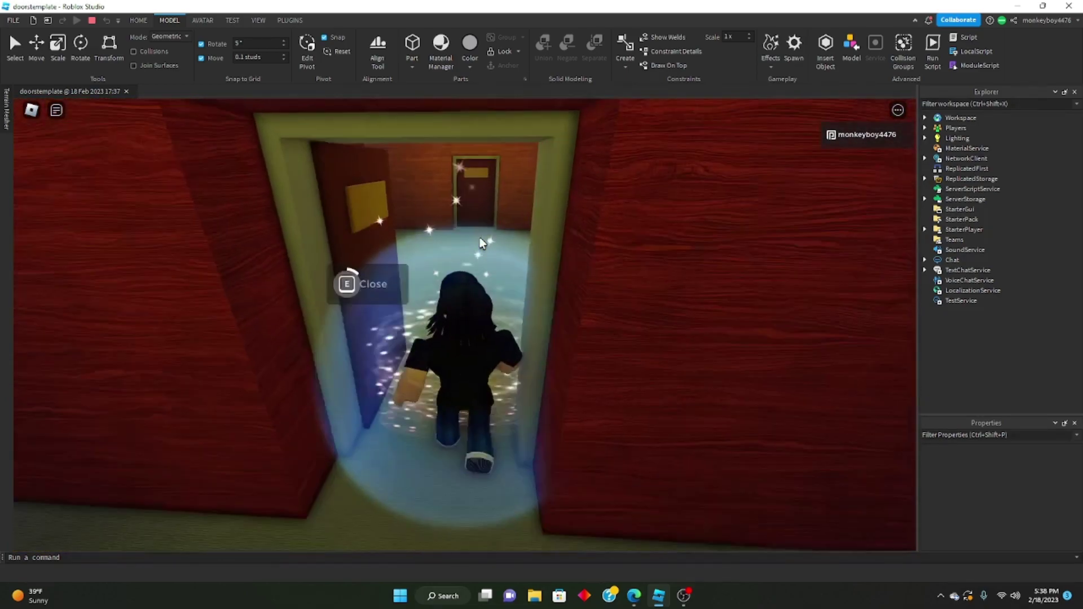
Test opening and closing the exit door of the orange wooden room while viewing it from different angles
{"action": "right_click_drag", "start_coordinate": [480, 238], "coordinate": [312, 220]}
{"action": "key", "text": "w"}
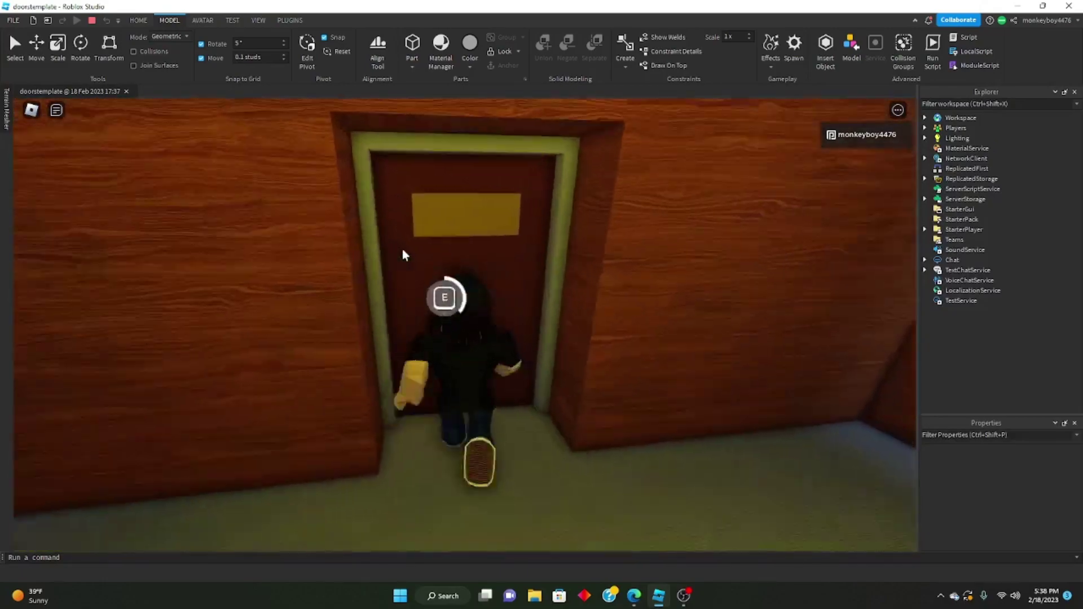
{"action": "key", "text": "e"}
{"action": "key", "text": "w"}
{"action": "right_click_drag", "start_coordinate": [403, 250], "coordinate": [476, 303]}
{"action": "key", "text": "s"}
{"action": "key", "text": "w"}
{"action": "key", "text": "e"}
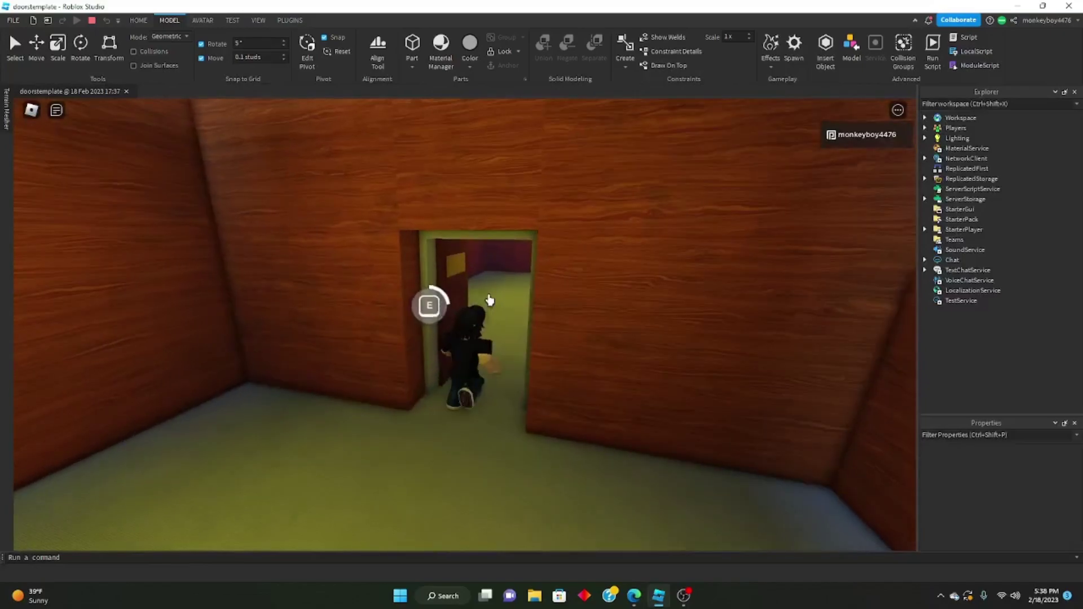
{"action": "key", "text": "s"}
{"action": "key", "text": "w"}
{"action": "right_click_drag", "start_coordinate": [743, 240], "coordinate": [743, 239]}
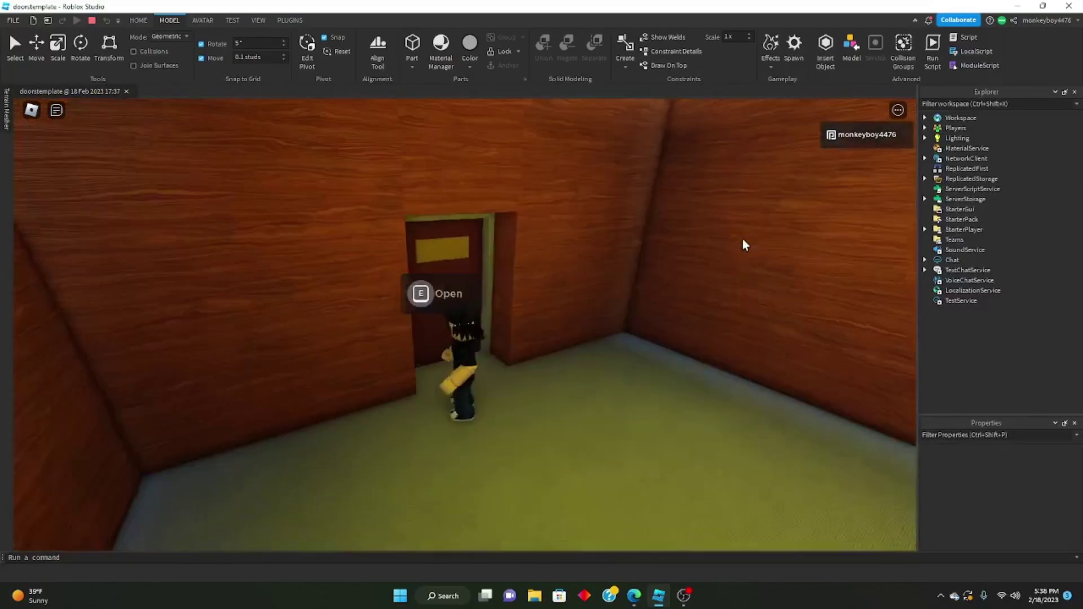
Reopen the orange room's door and walk on through the red rooms, opening the door between them
{"action": "key", "text": "e"}
{"action": "key", "text": "w"}
{"action": "key", "text": "s"}
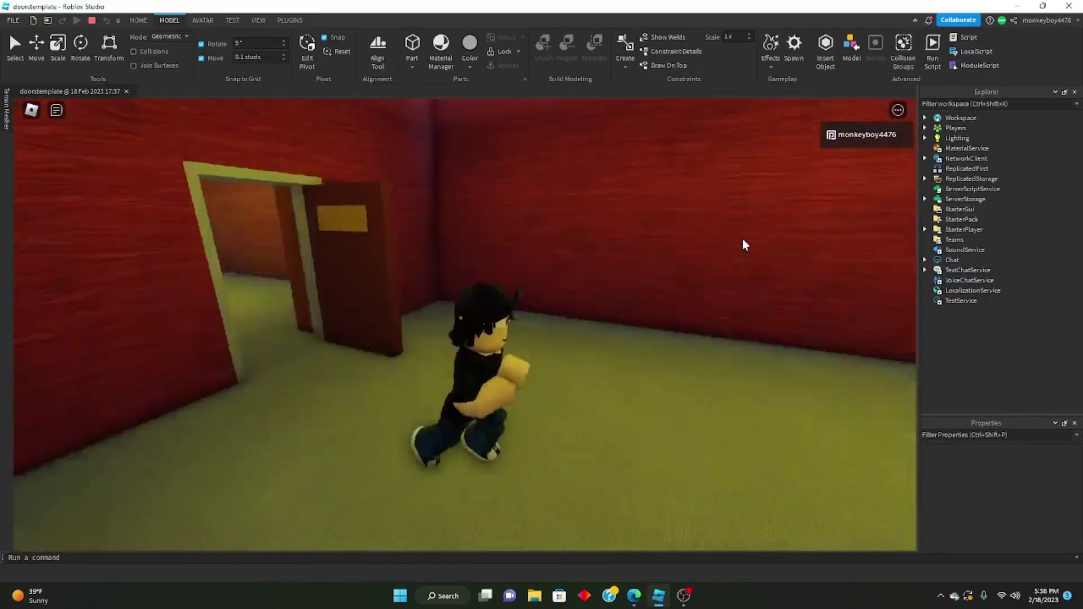
{"action": "right_click_drag", "start_coordinate": [742, 239], "coordinate": [743, 240]}
{"action": "key", "text": "w"}
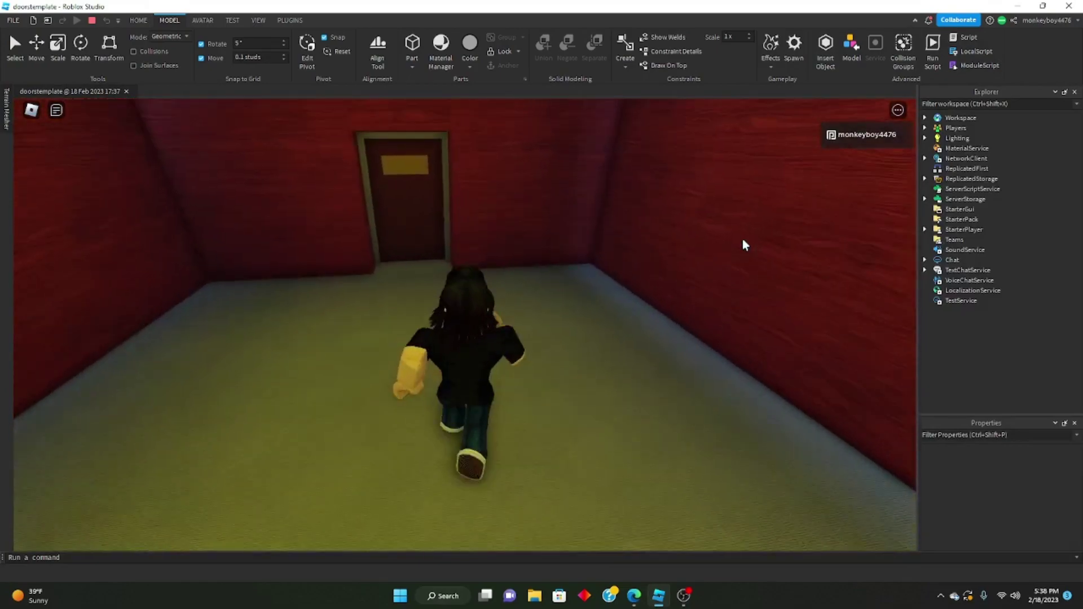
{"action": "key", "text": "e"}
{"action": "key", "text": "w"}
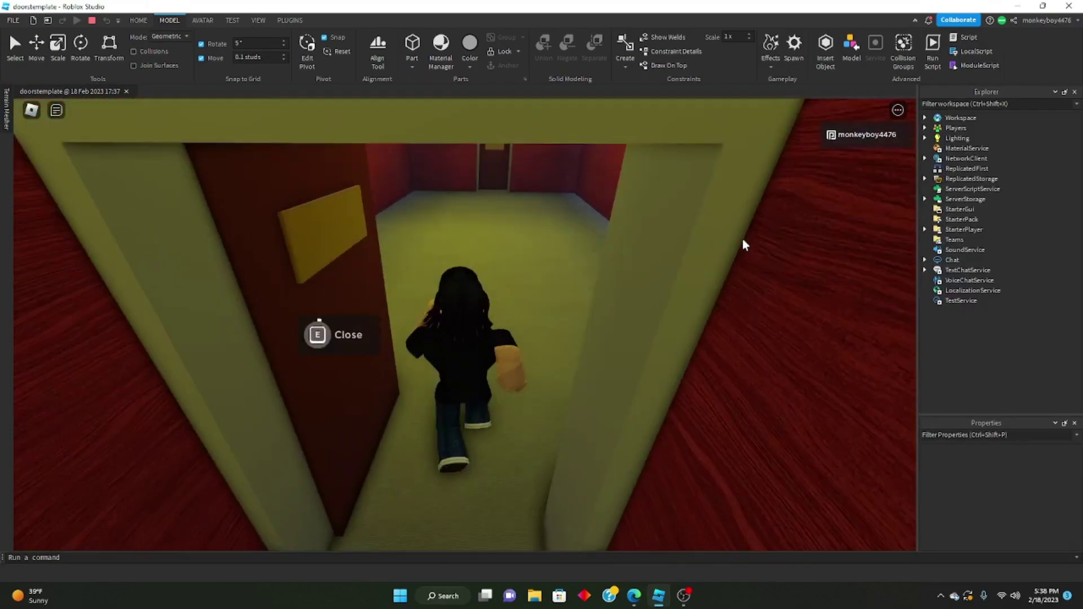
{"action": "key", "text": "w"}
{"action": "right_click_drag", "start_coordinate": [742, 239], "coordinate": [743, 239]}
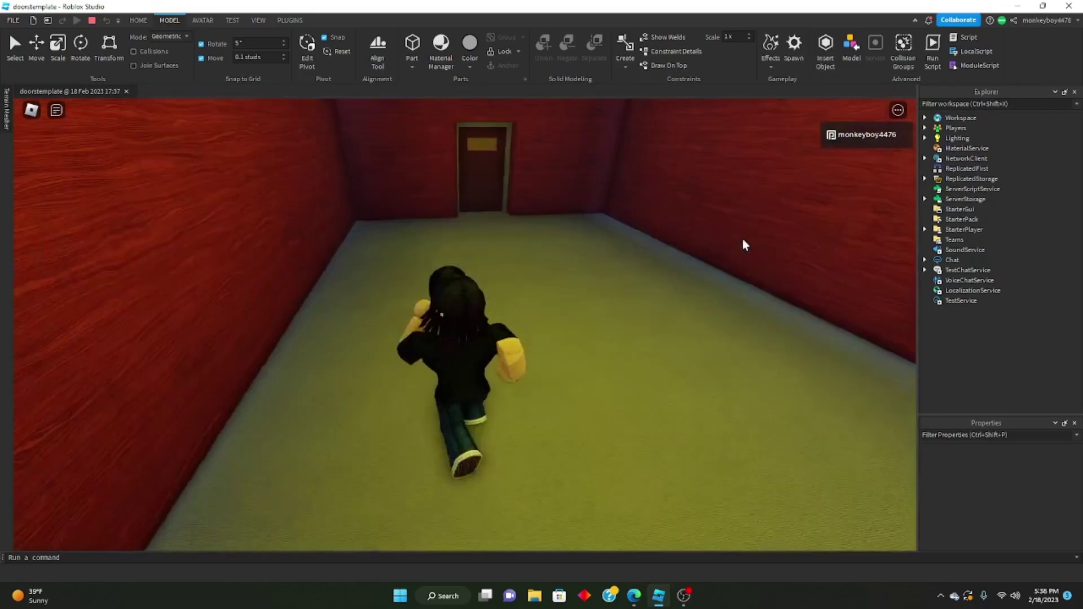
{"action": "key", "text": "w"}
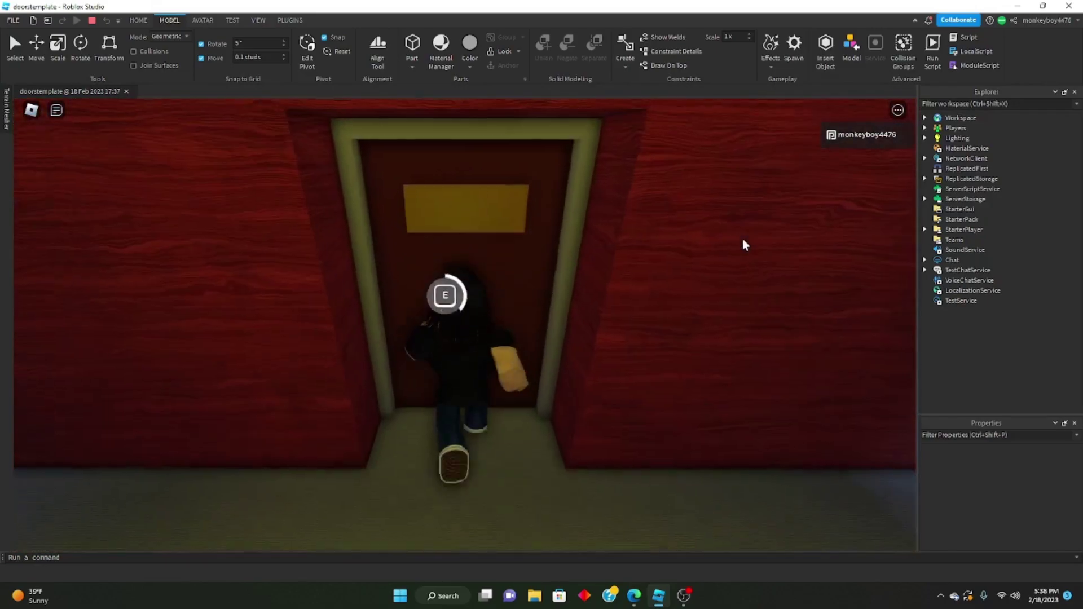
Pass through the next red room's door and test closing and opening it from the far side
{"action": "key", "text": "e"}
{"action": "key", "text": "e"}
{"action": "right_click_drag", "start_coordinate": [525, 293], "coordinate": [479, 292]}
{"action": "key", "text": "w"}
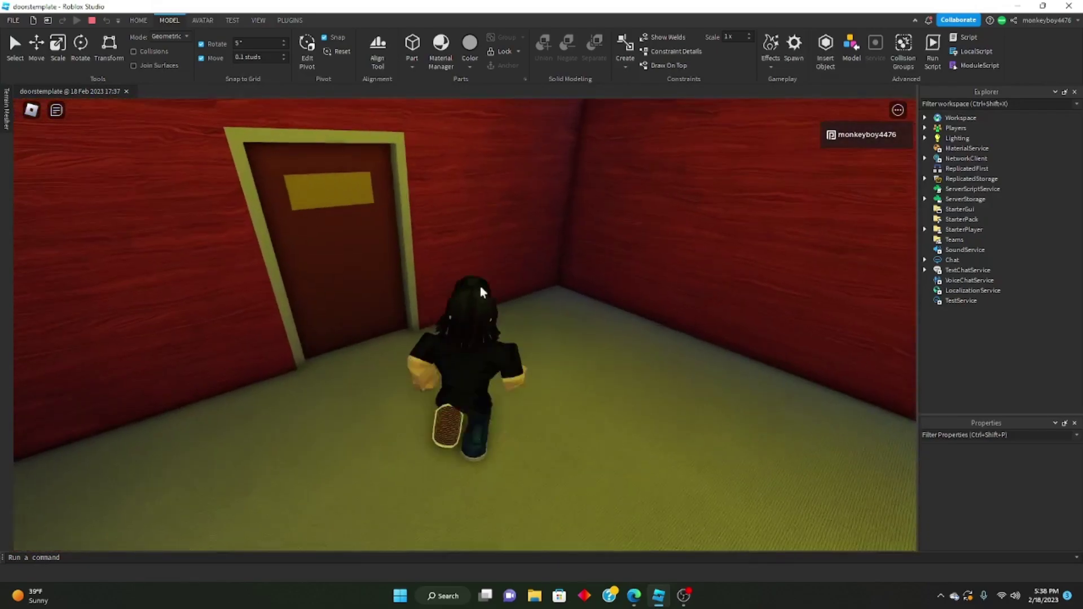
{"action": "key", "text": "e"}
{"action": "key", "text": "e"}
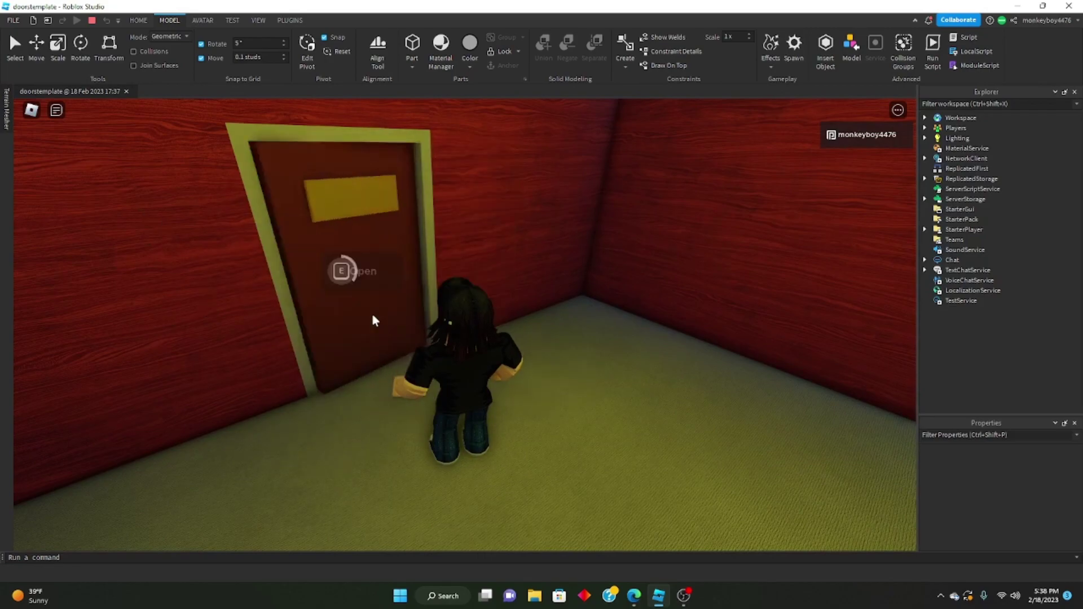
Walk the character to the far end of the red room and open its exit door
{"action": "key", "text": "w"}
{"action": "right_click_drag", "start_coordinate": [373, 316], "coordinate": [373, 316]}
{"action": "key", "text": "w"}
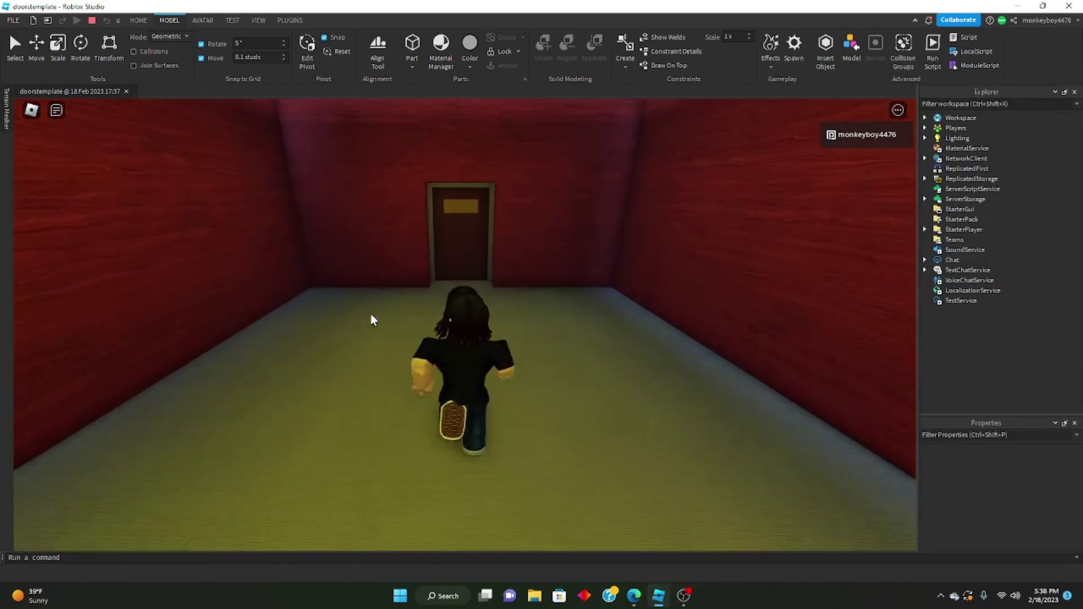
{"action": "key", "text": "e"}
{"action": "key", "text": "w"}
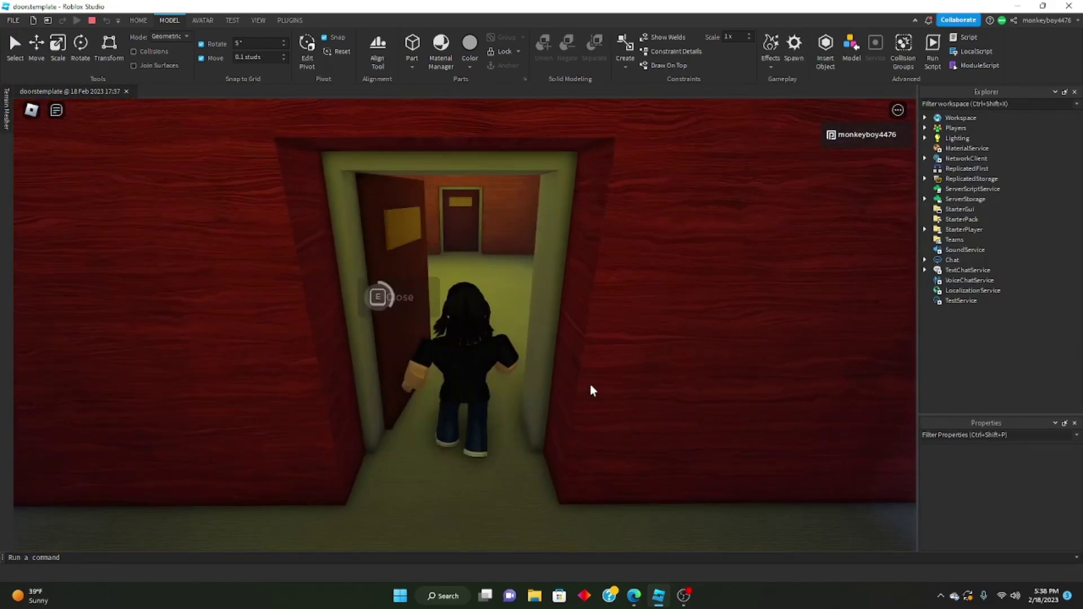